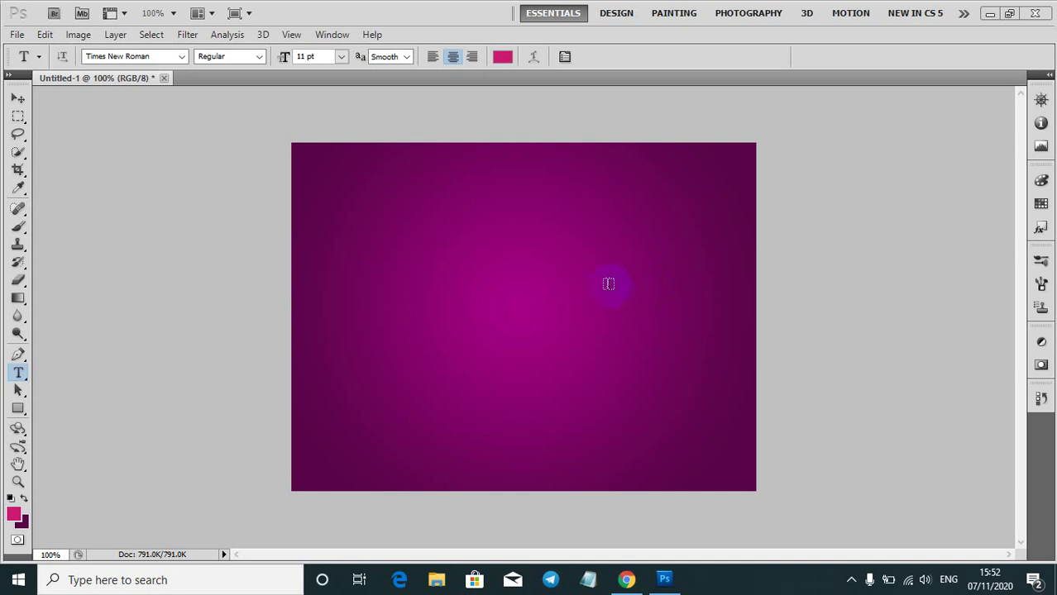
Create a 9 × 5.5 cm, 300 ppi document and dock it as a tab beside Untitled-1
click(17, 97)
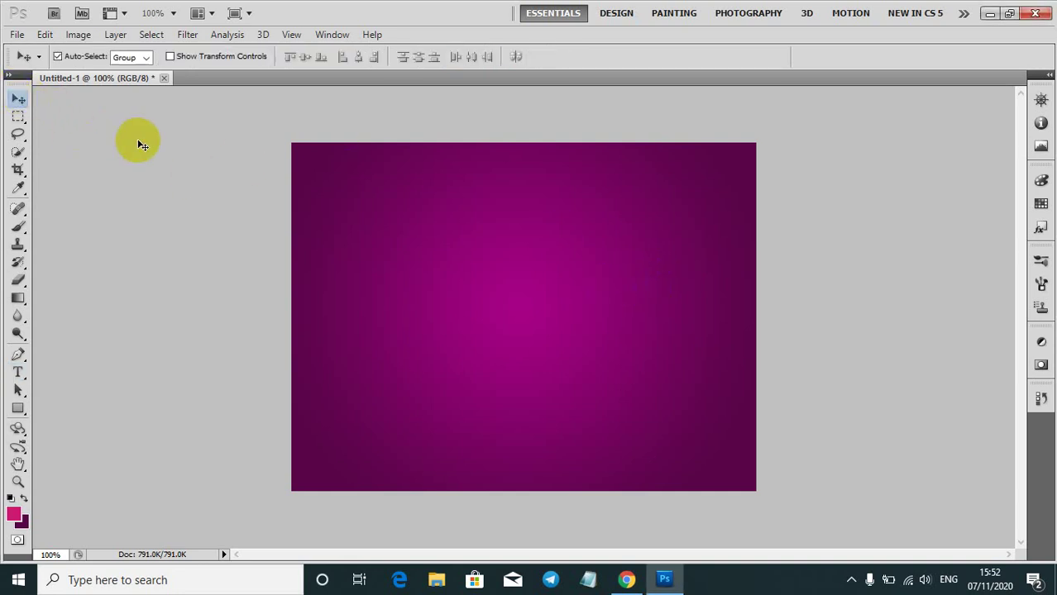
key(ctrl+n)
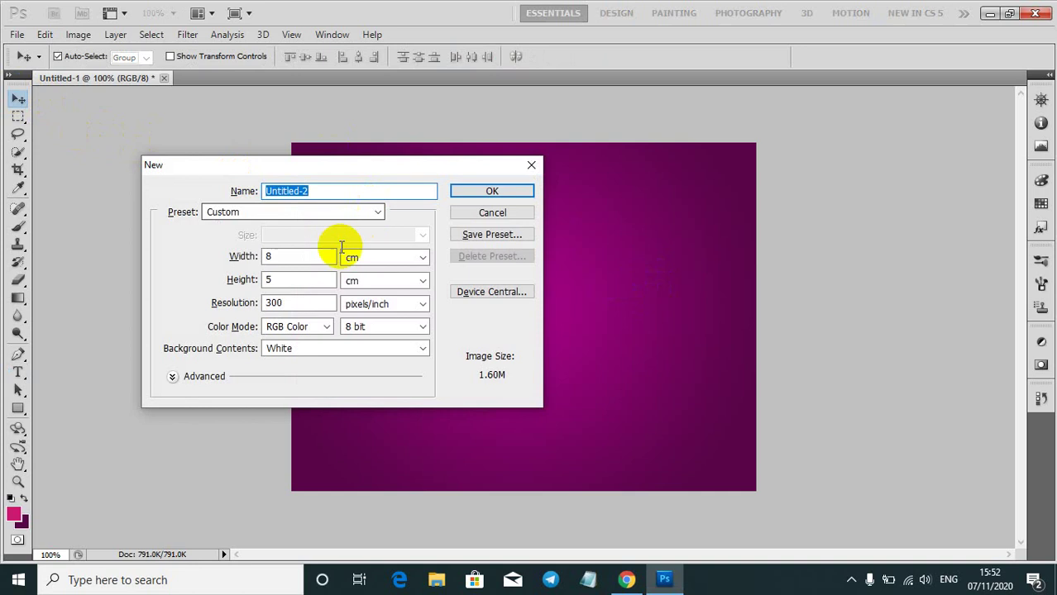
double_click(306, 258)
text(9)
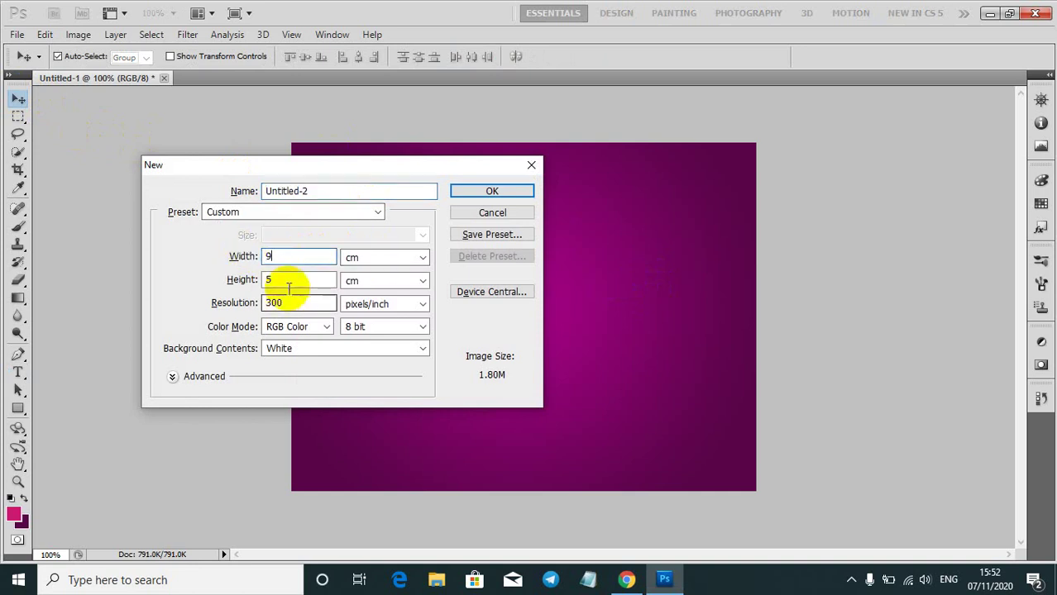
double_click(266, 281)
text(5.)
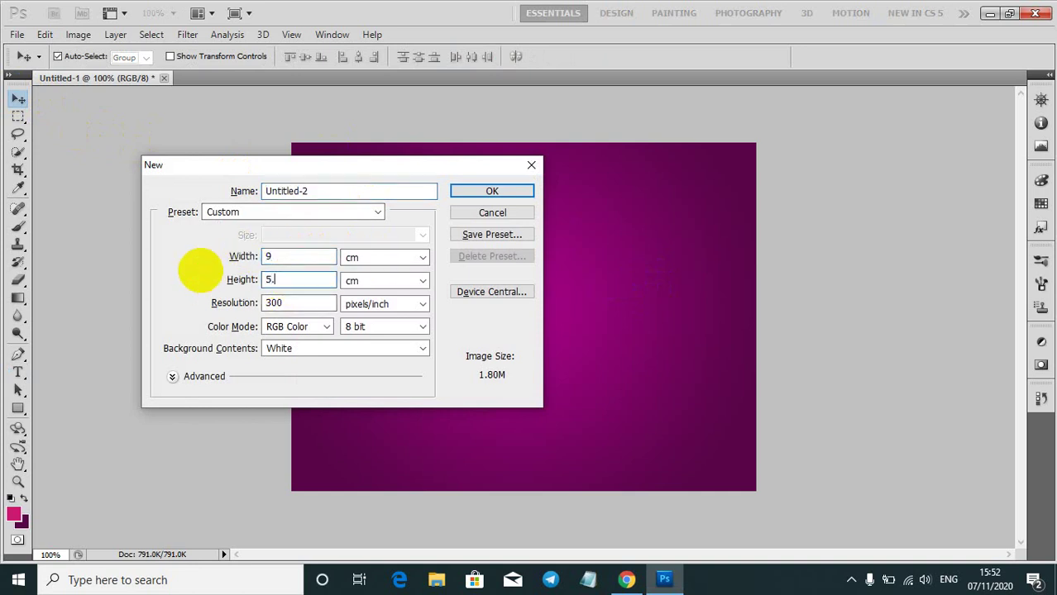
text(5)
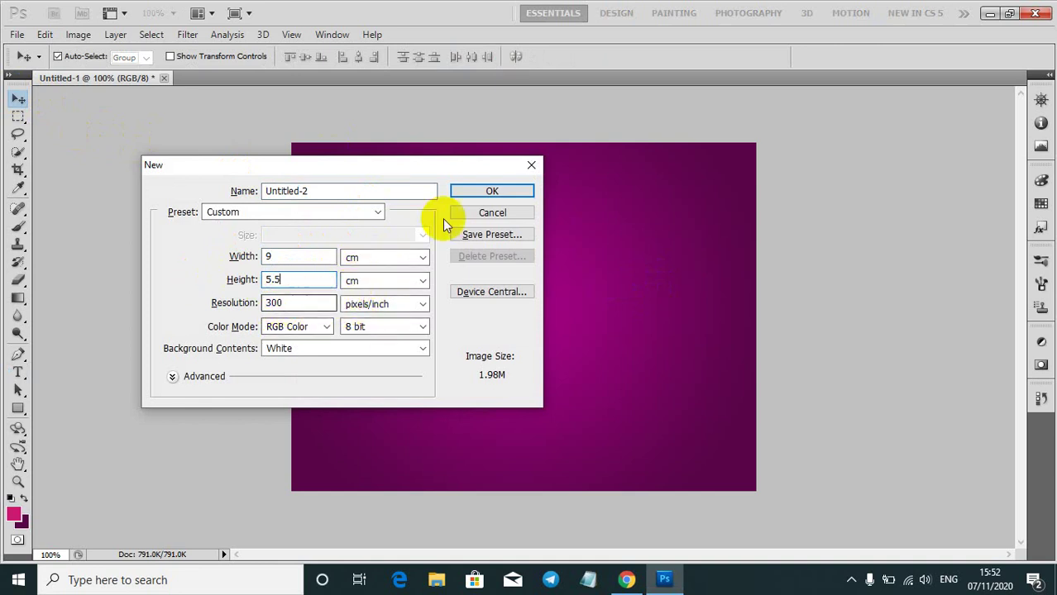
click(501, 189)
drag(356, 97, 472, 79)
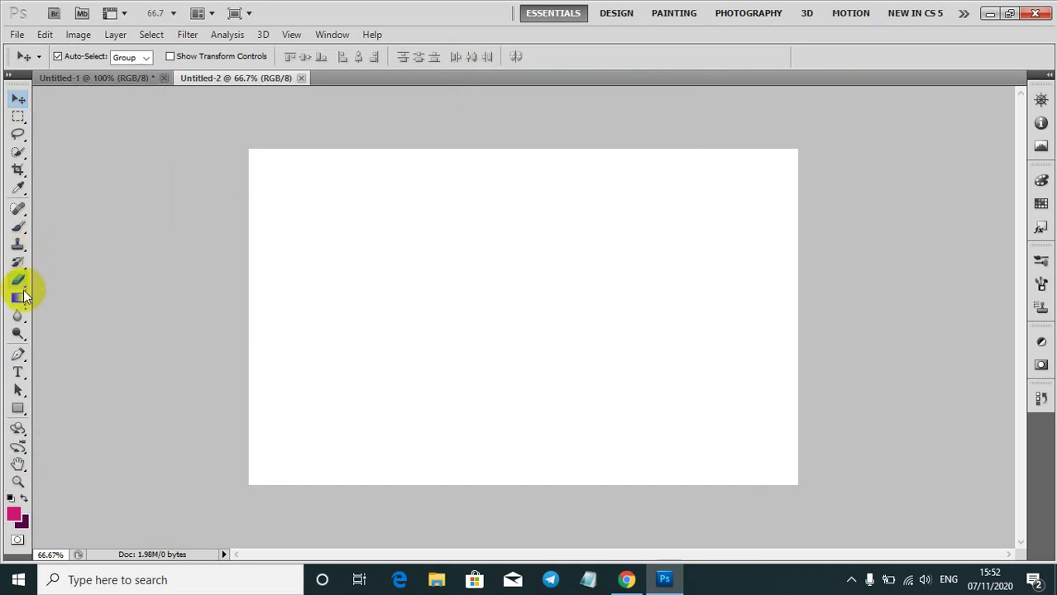
Fill the card with a radial magenta gradient dragged out from the top centre
click(23, 291)
click(50, 296)
drag(416, 216, 712, 460)
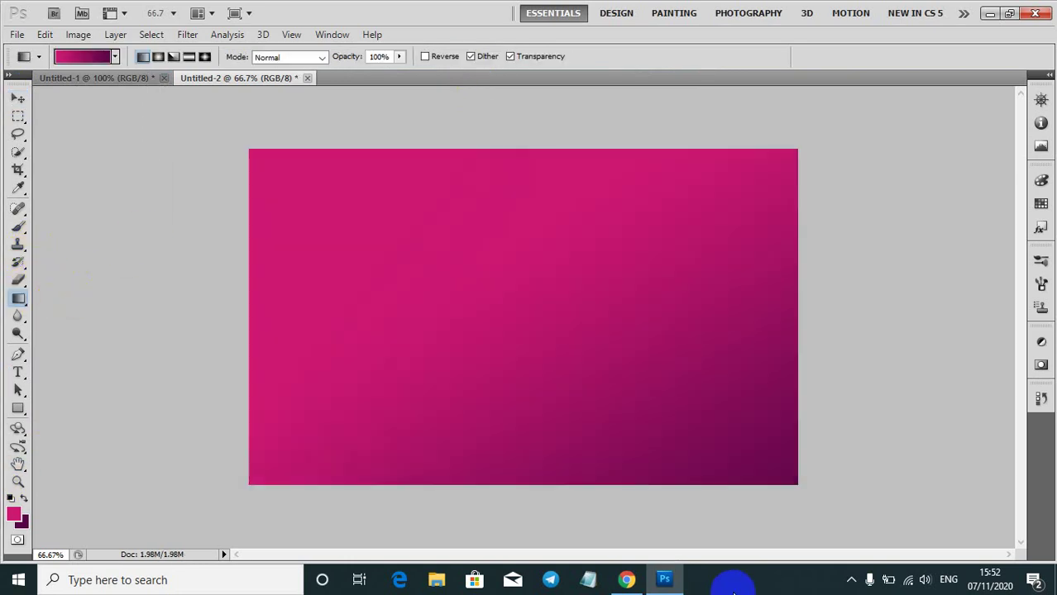
drag(541, 379, 653, 485)
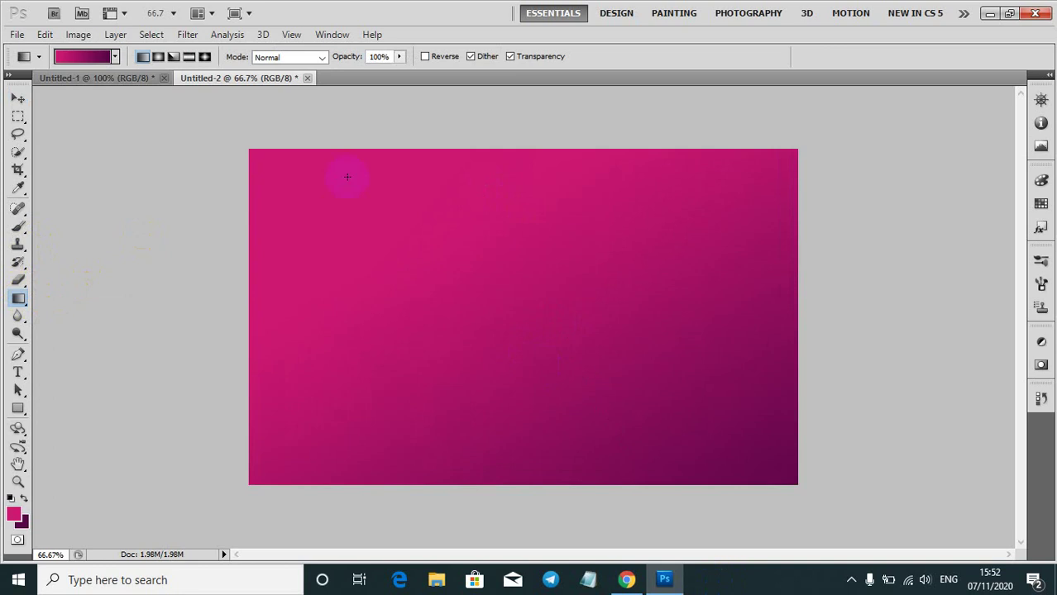
click(156, 57)
drag(499, 169, 725, 467)
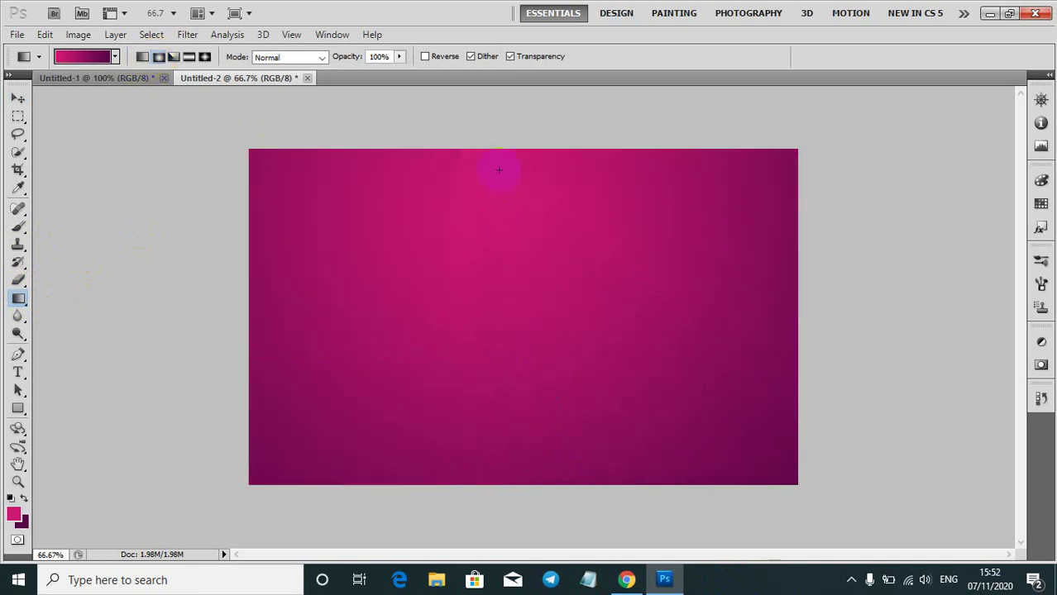
drag(510, 330, 517, 372)
drag(507, 217, 799, 416)
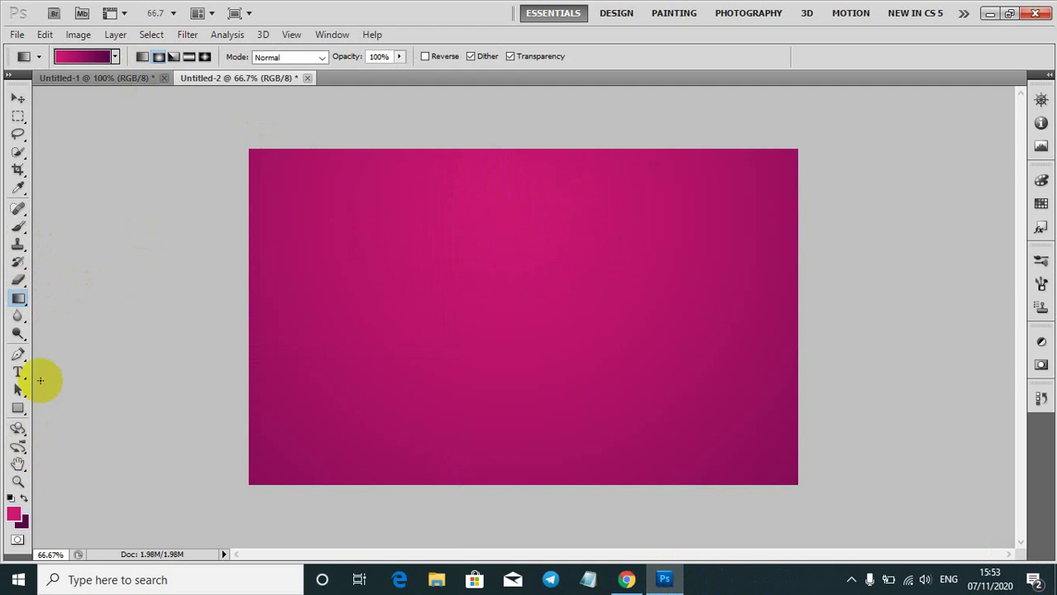
Set the Rectangle tool colour to web-safe navy #000066 and draw a wide rectangle across the card's bottom
click(21, 410)
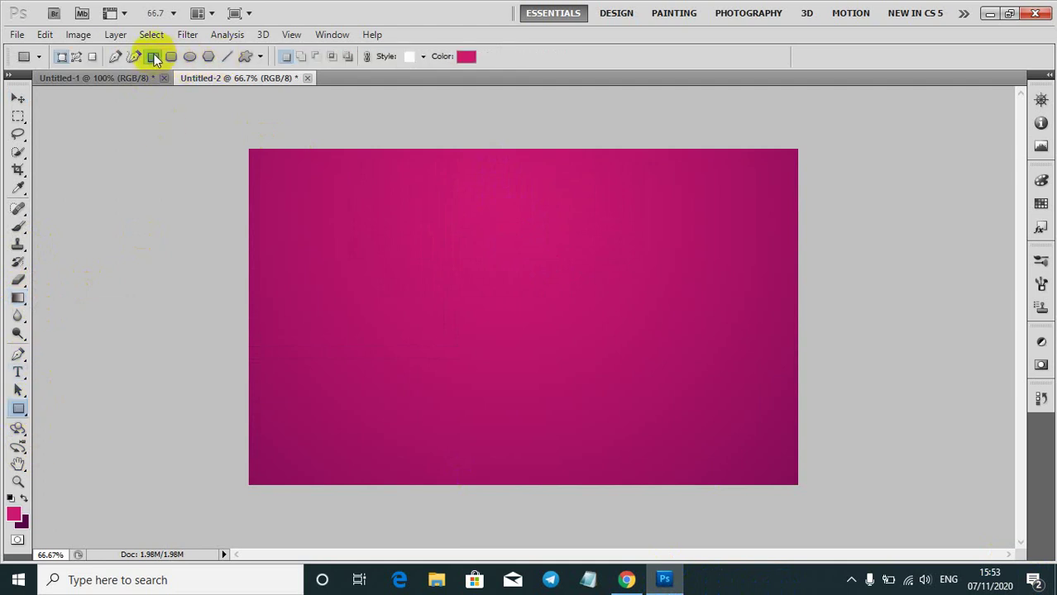
click(466, 57)
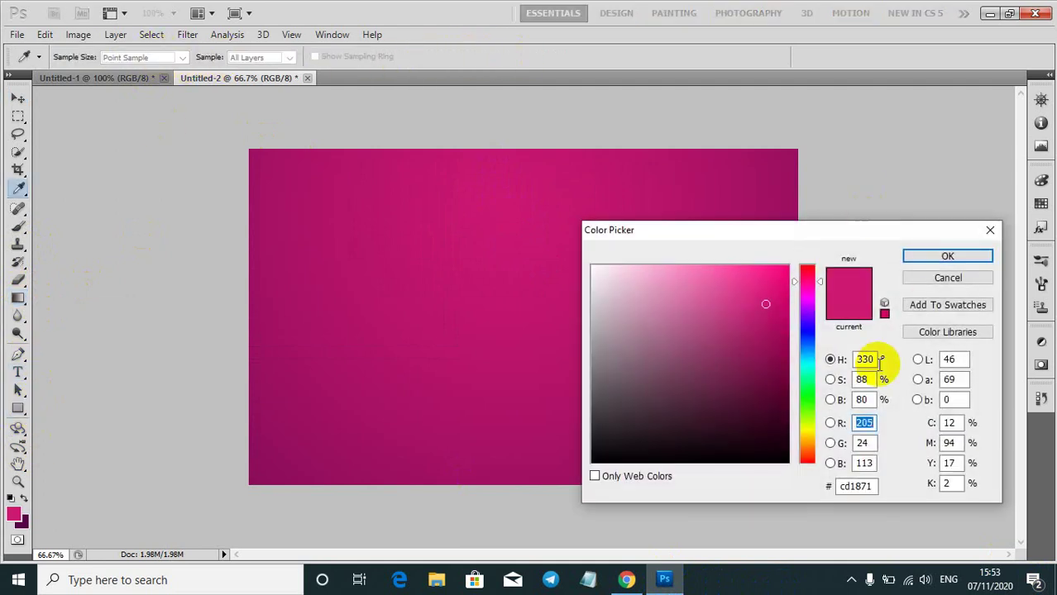
click(626, 480)
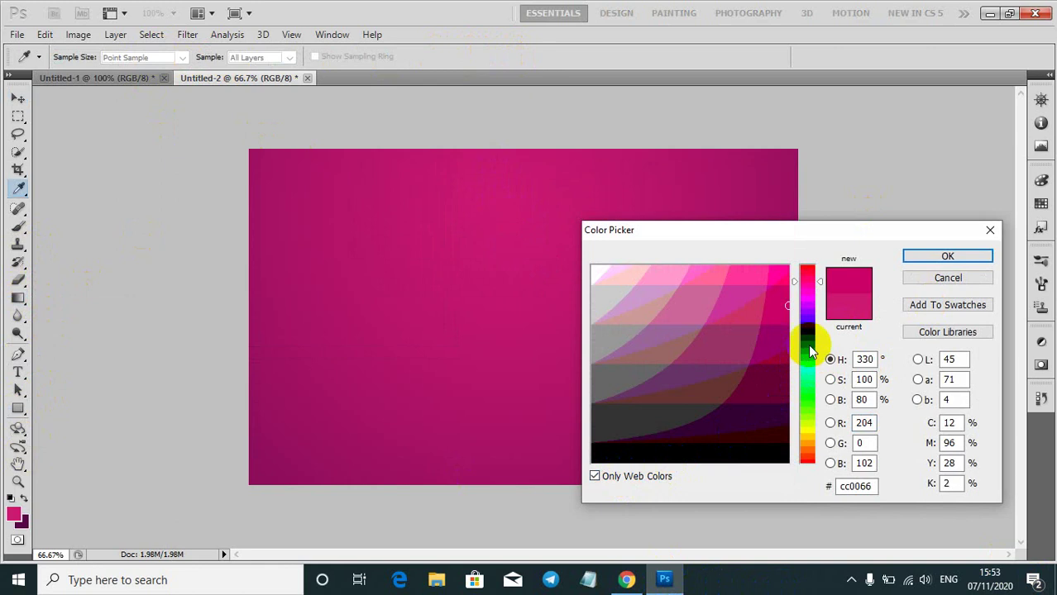
click(811, 329)
click(788, 373)
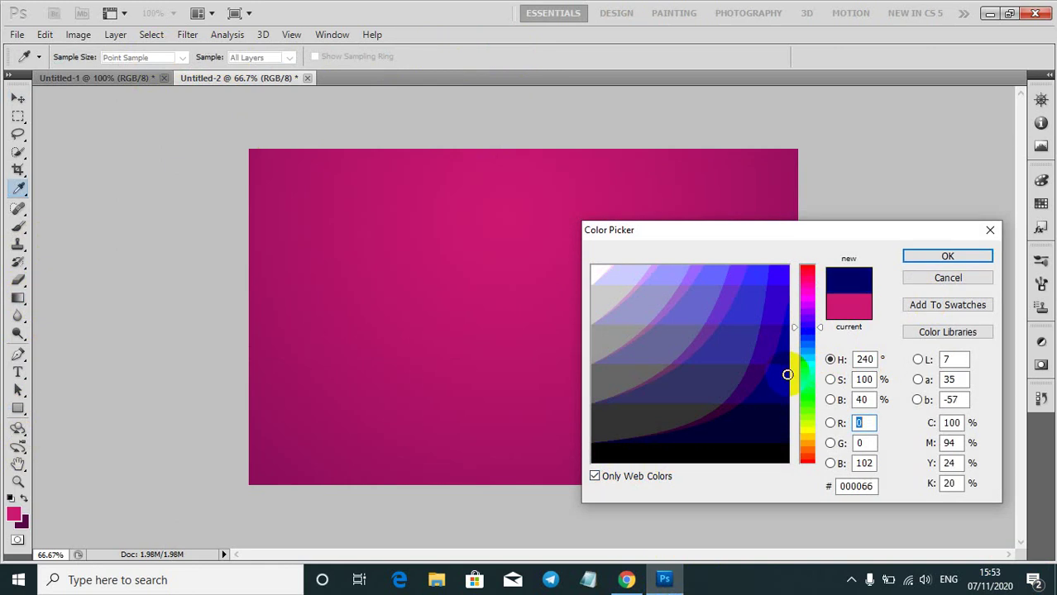
click(943, 257)
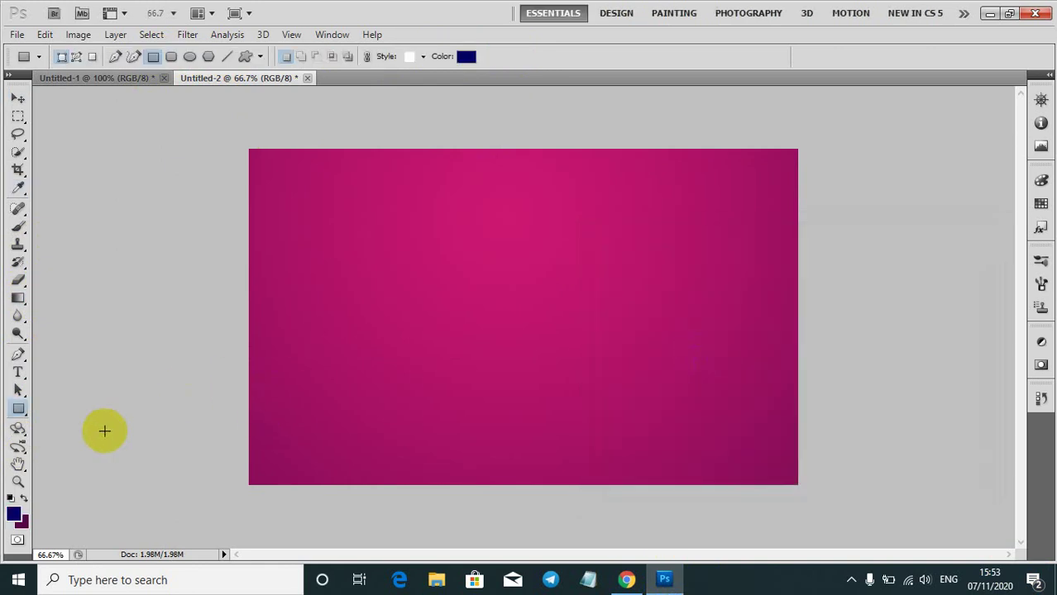
mouse_move(153, 366)
mouse_down()
mouse_move(888, 491)
mouse_move(926, 533)
mouse_up()
key(ctrl+t)
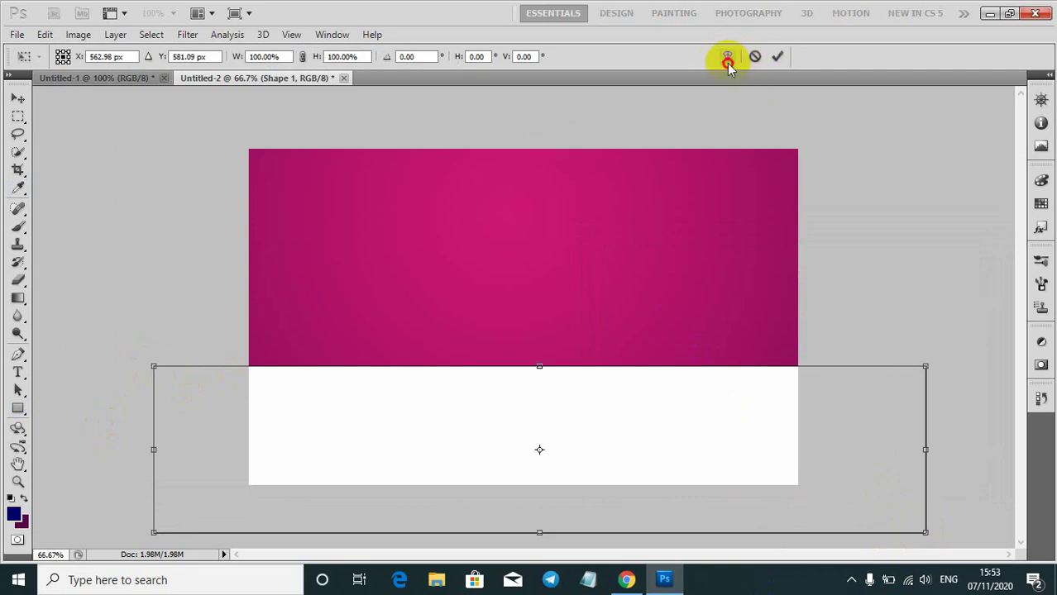
click(728, 58)
drag(667, 369, 672, 316)
drag(411, 366, 428, 536)
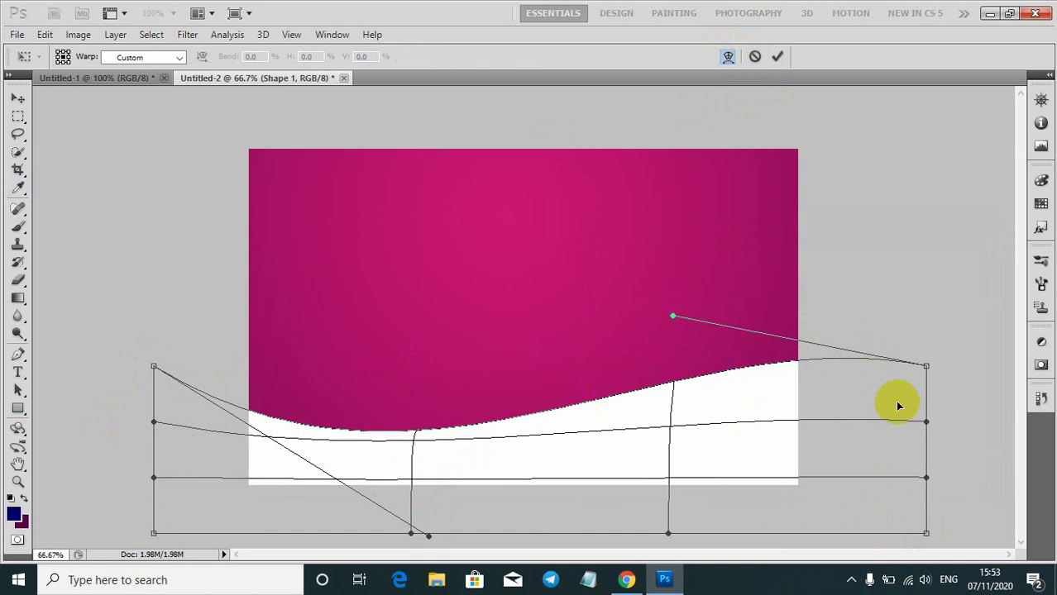
key(ctrl+z)
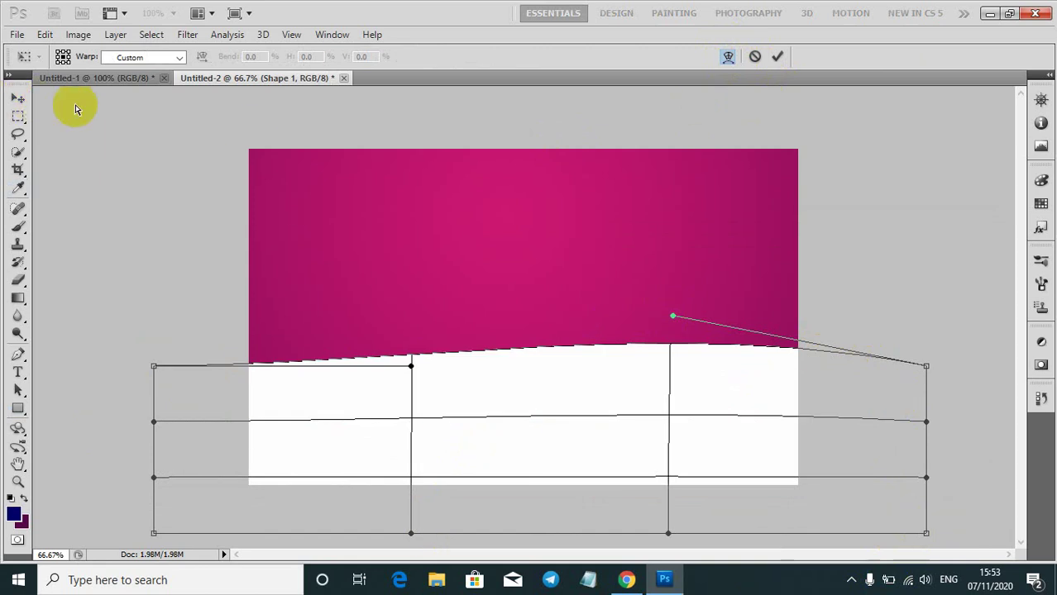
click(18, 98)
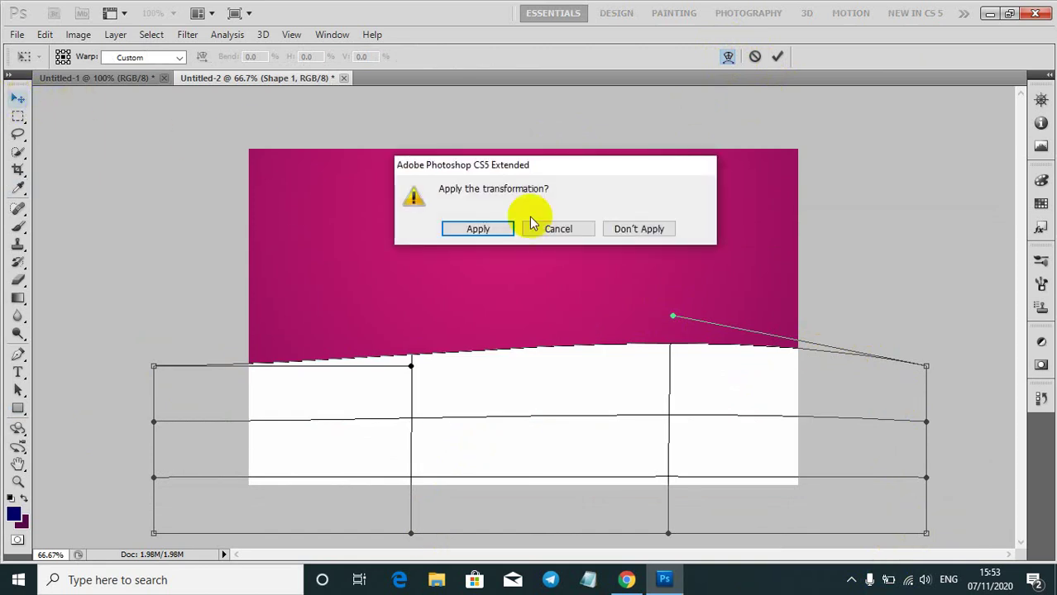
click(638, 230)
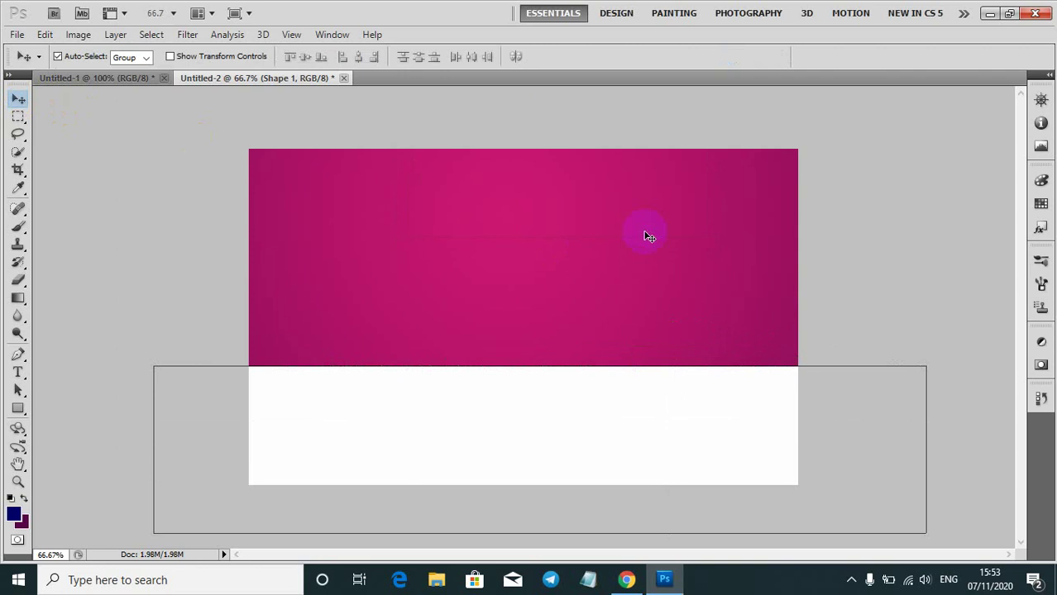
Free-transform the rectangle to narrow it from the right and shift it rightward
key(ctrl+t)
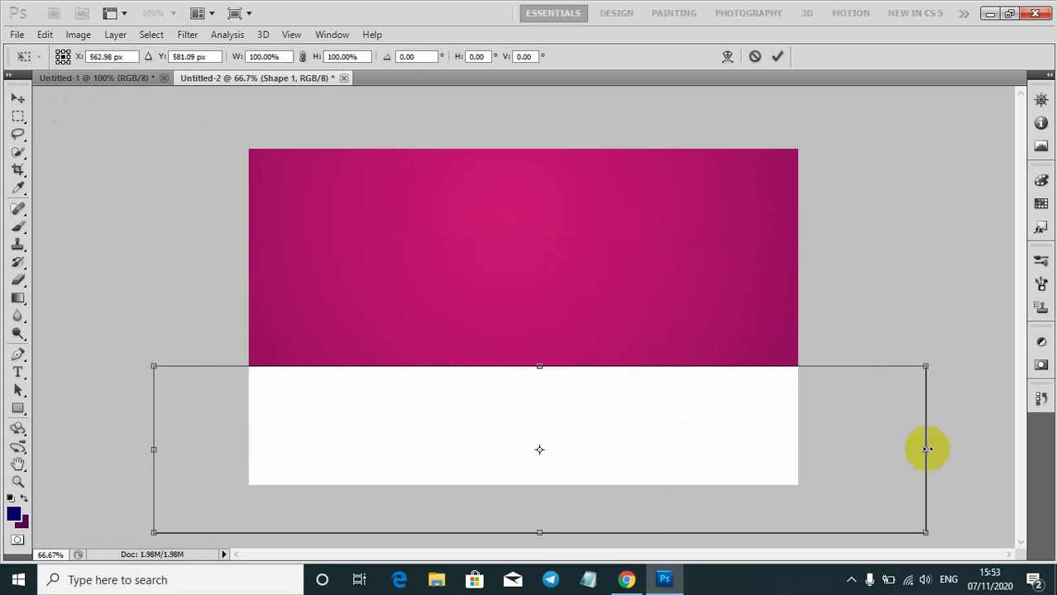
drag(927, 449, 807, 447)
drag(585, 460, 657, 460)
mouse_move(868, 447)
mouse_down()
mouse_move(798, 449)
mouse_move(833, 451)
mouse_up()
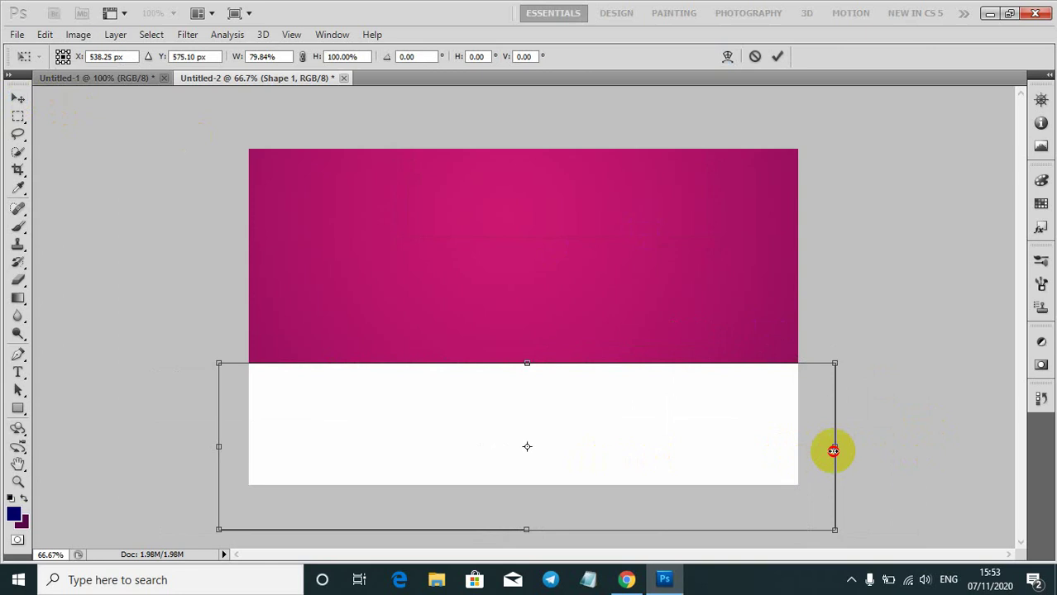
Warp the rectangle's top edge into a wave dipping left and rising right, and commit
click(727, 56)
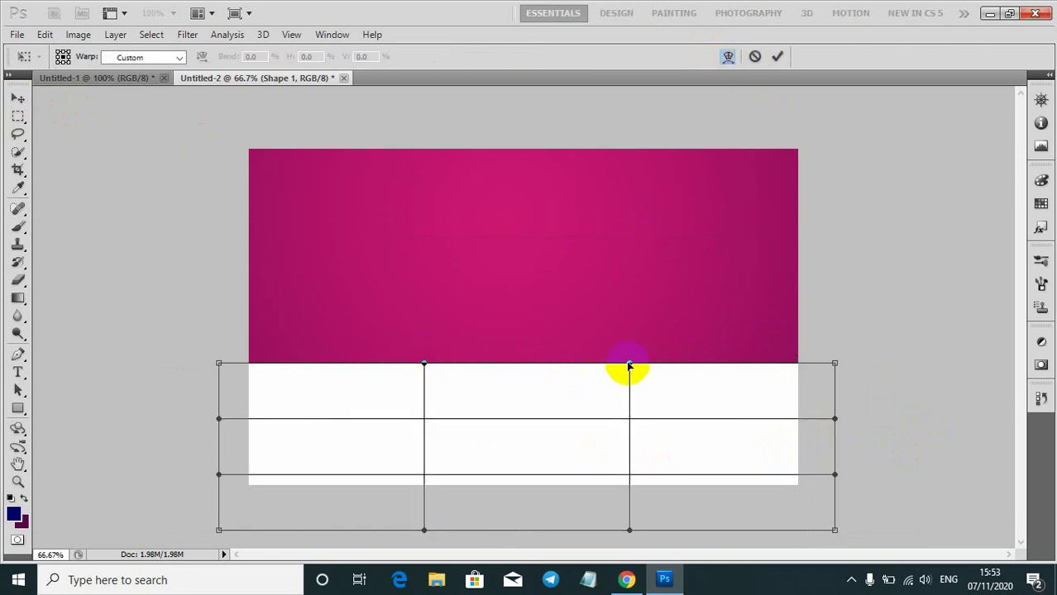
drag(629, 364, 636, 319)
mouse_move(423, 365)
mouse_down()
mouse_move(431, 411)
mouse_move(423, 543)
mouse_up()
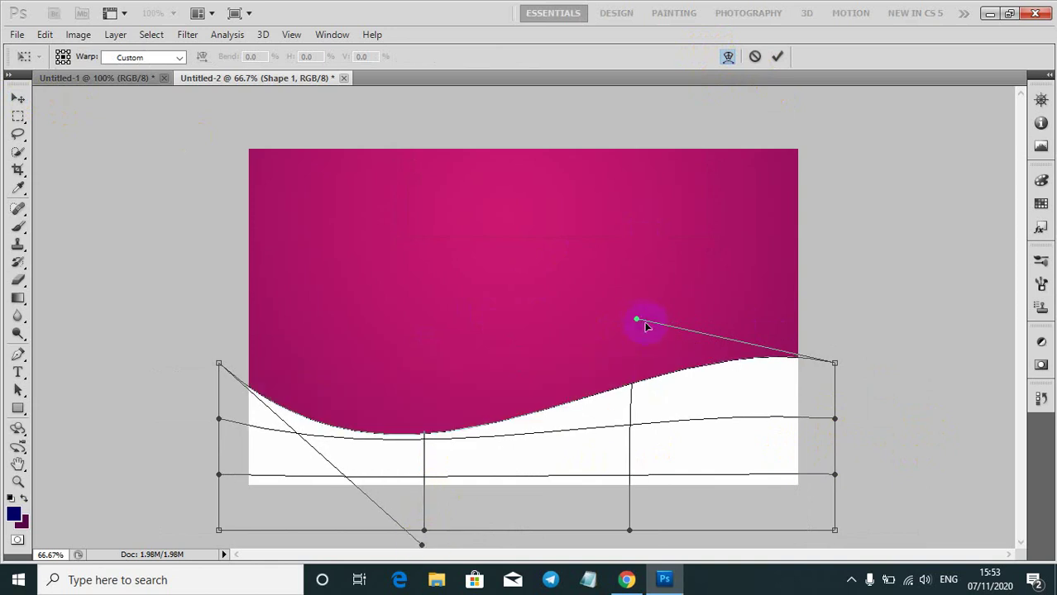
mouse_move(638, 322)
mouse_down()
mouse_move(601, 292)
mouse_move(707, 293)
mouse_move(662, 295)
mouse_up()
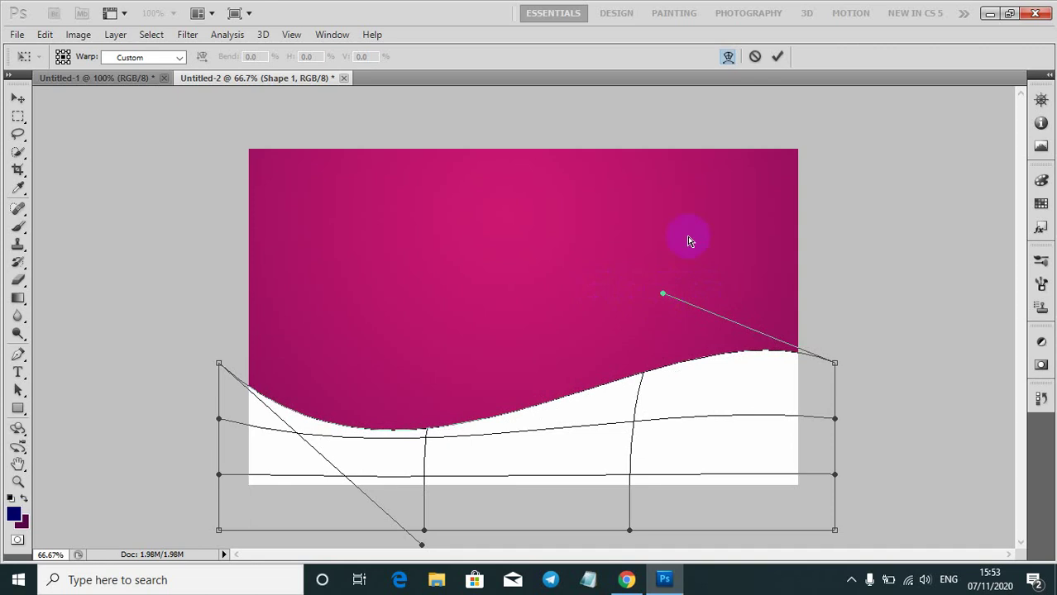
click(782, 55)
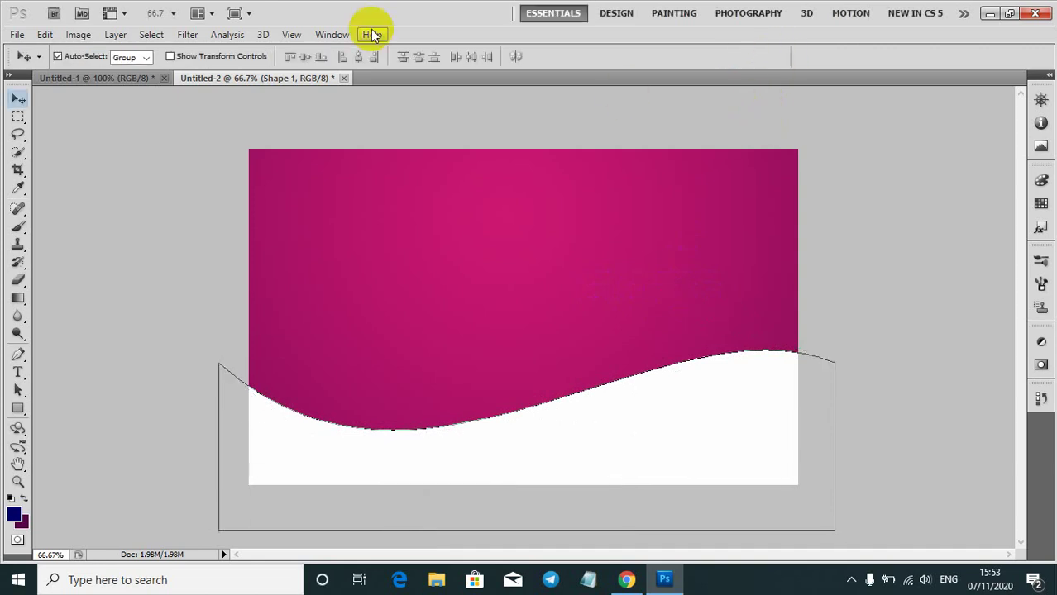
Show the Layers panel and duplicate Shape 1 into Shape 1 copy, keeping the copy selected
click(332, 35)
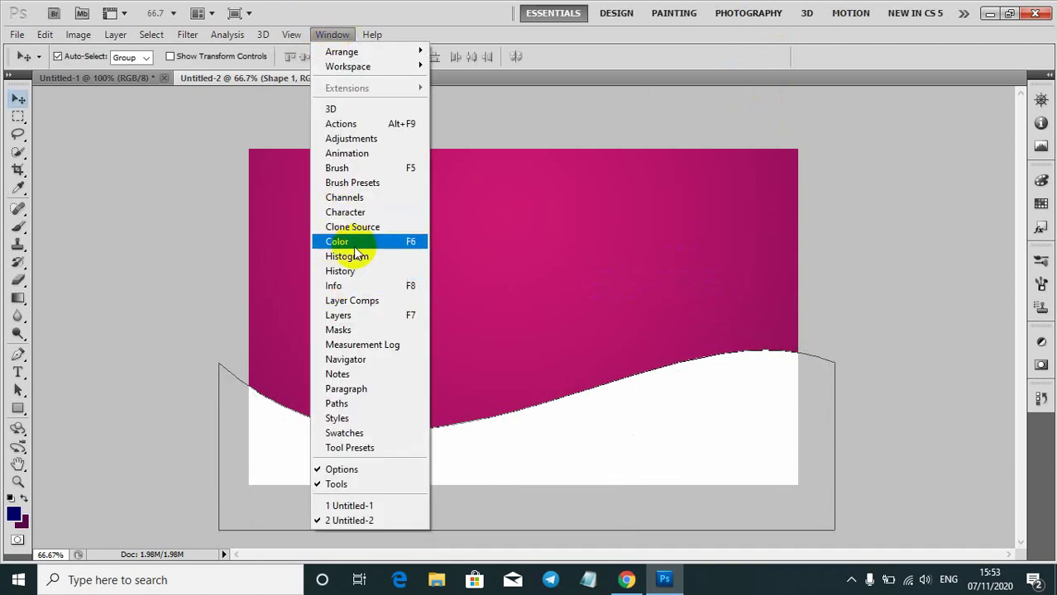
click(340, 315)
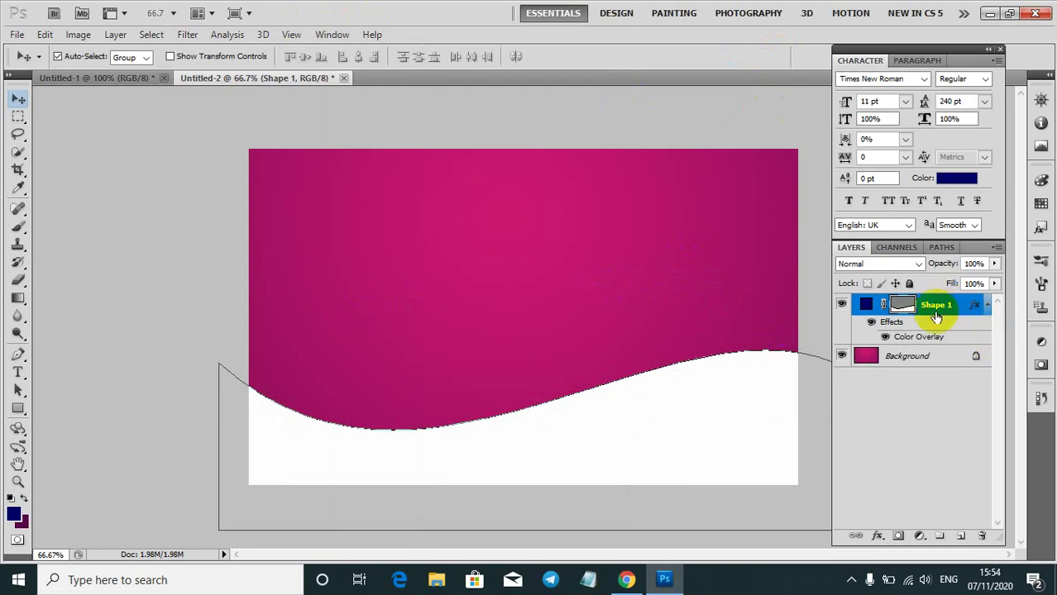
key(ctrl+j)
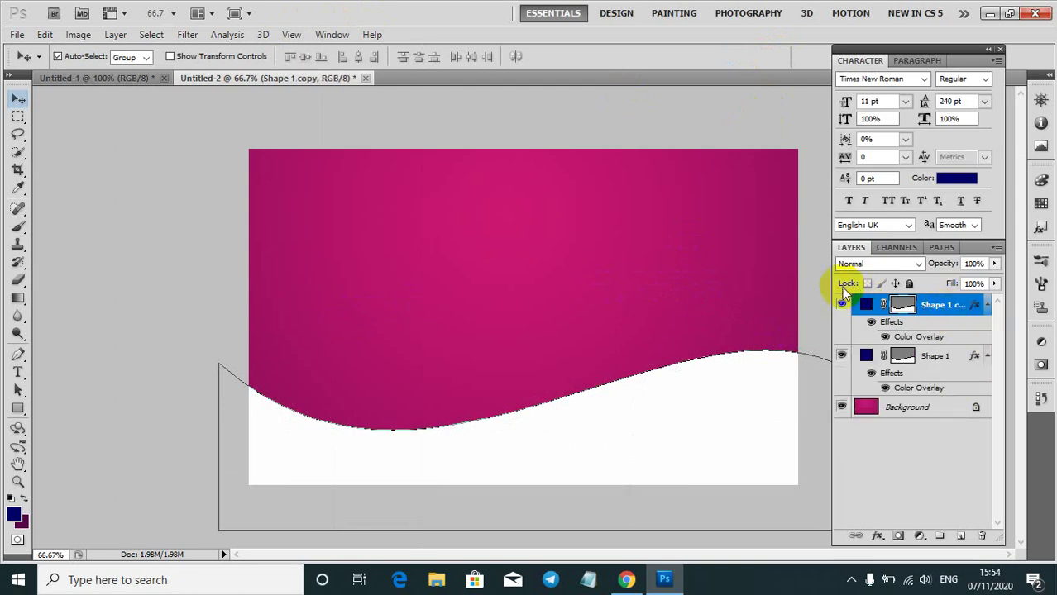
click(966, 358)
click(938, 305)
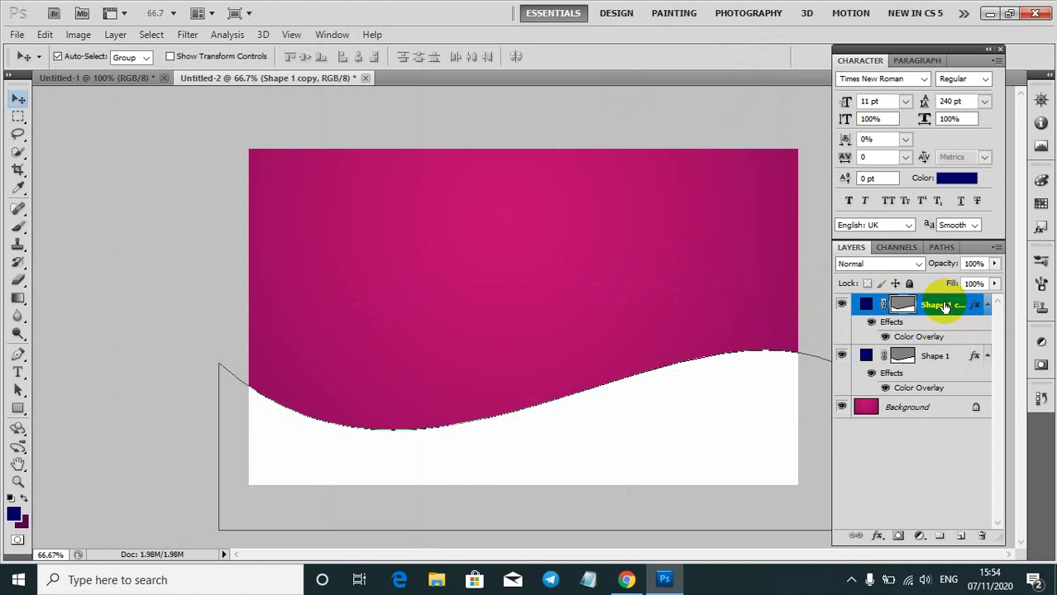
click(928, 361)
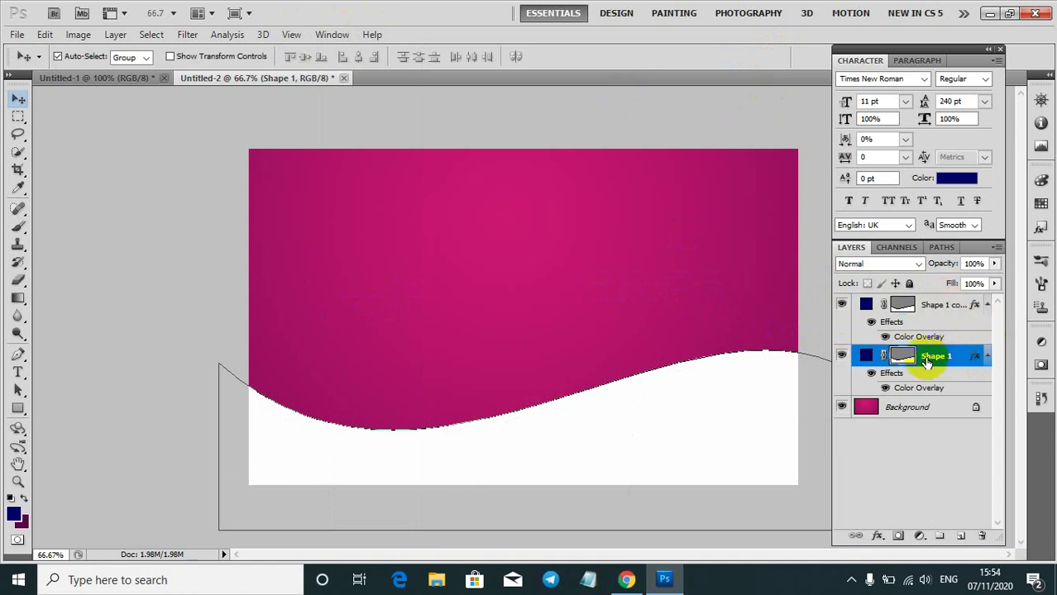
click(931, 306)
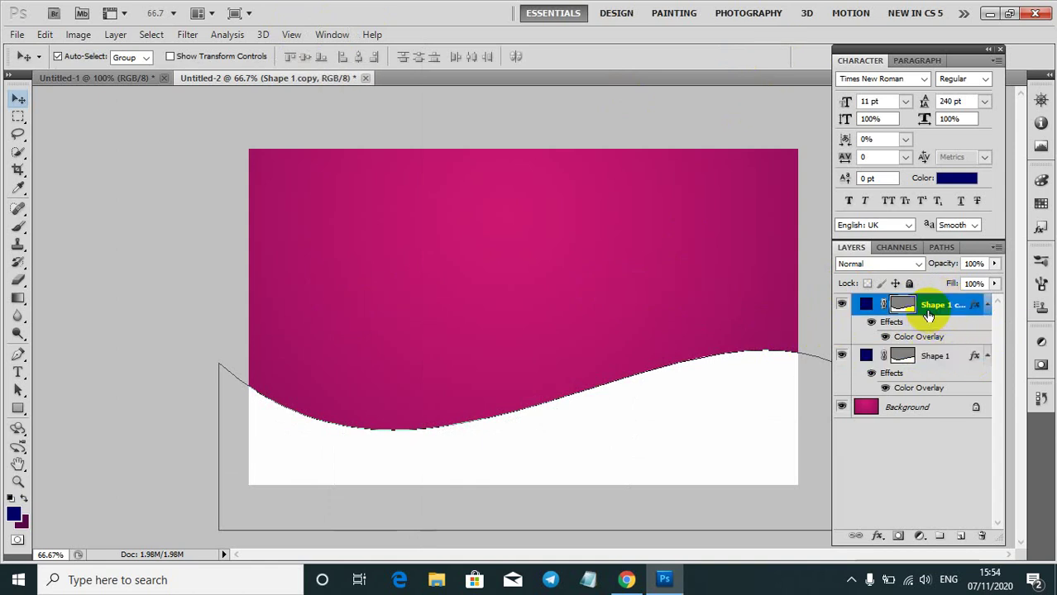
click(877, 536)
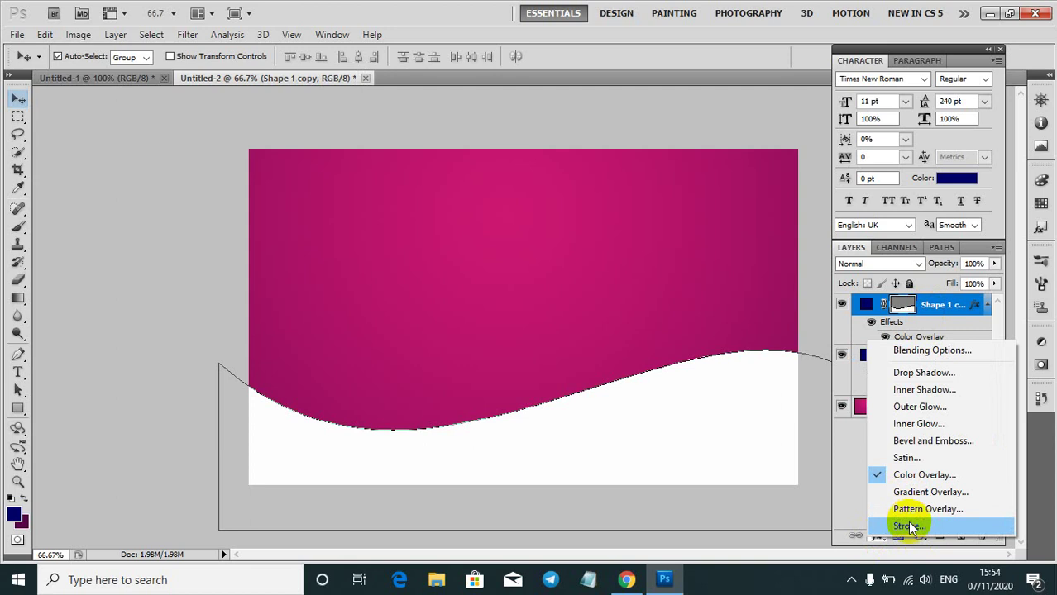
Give Shape 1 copy a deep blue #003399 Color Overlay
click(908, 521)
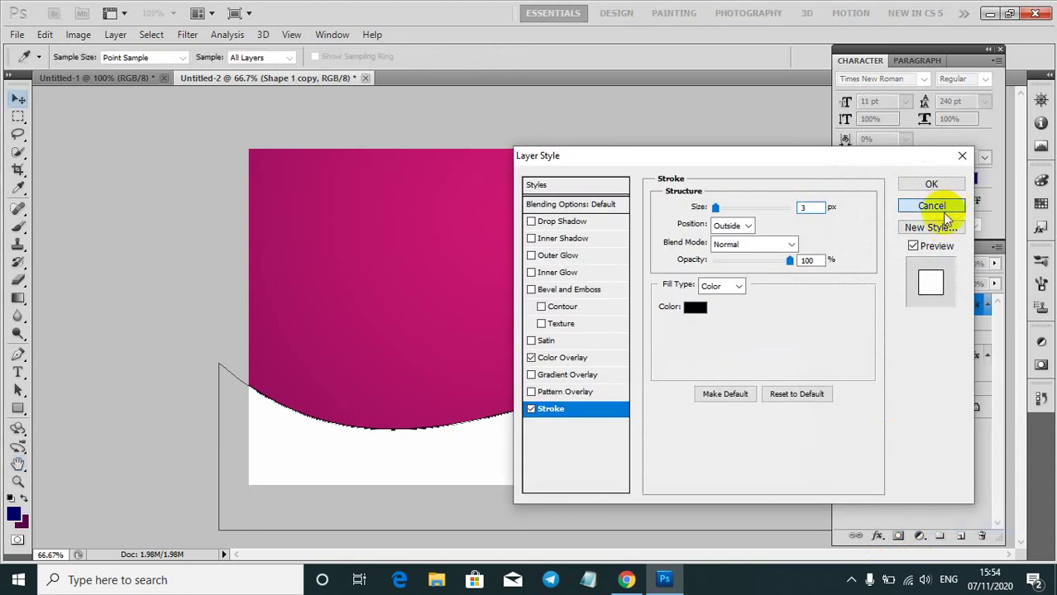
click(938, 207)
click(876, 536)
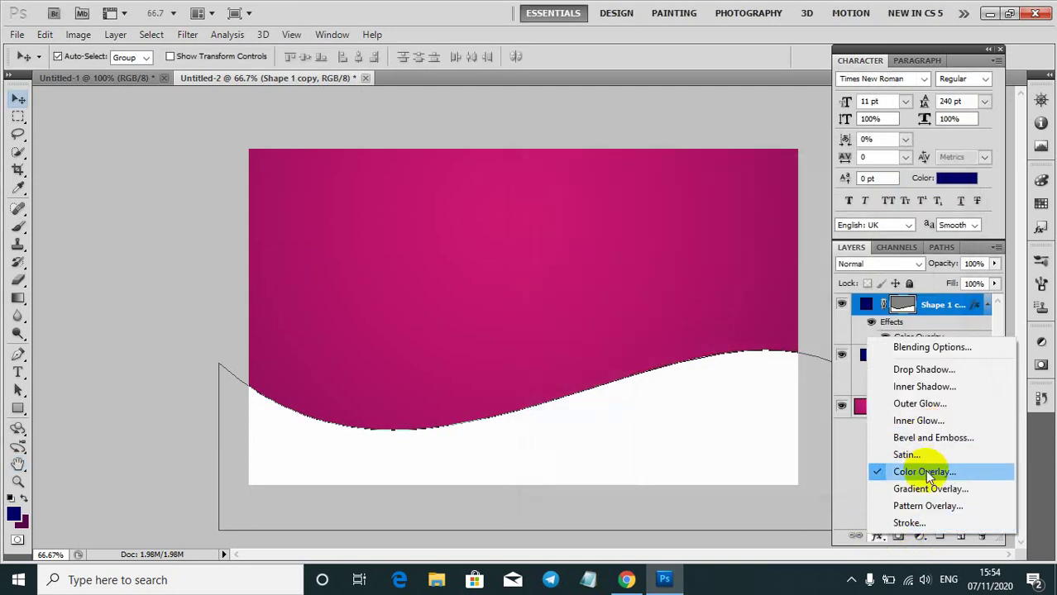
click(924, 472)
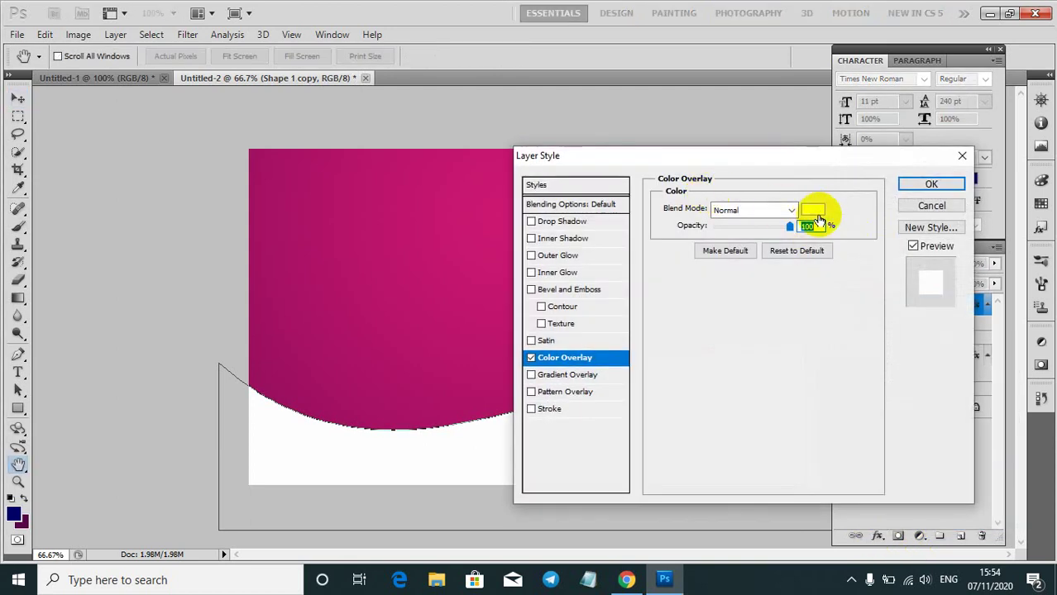
click(812, 209)
drag(799, 359, 808, 353)
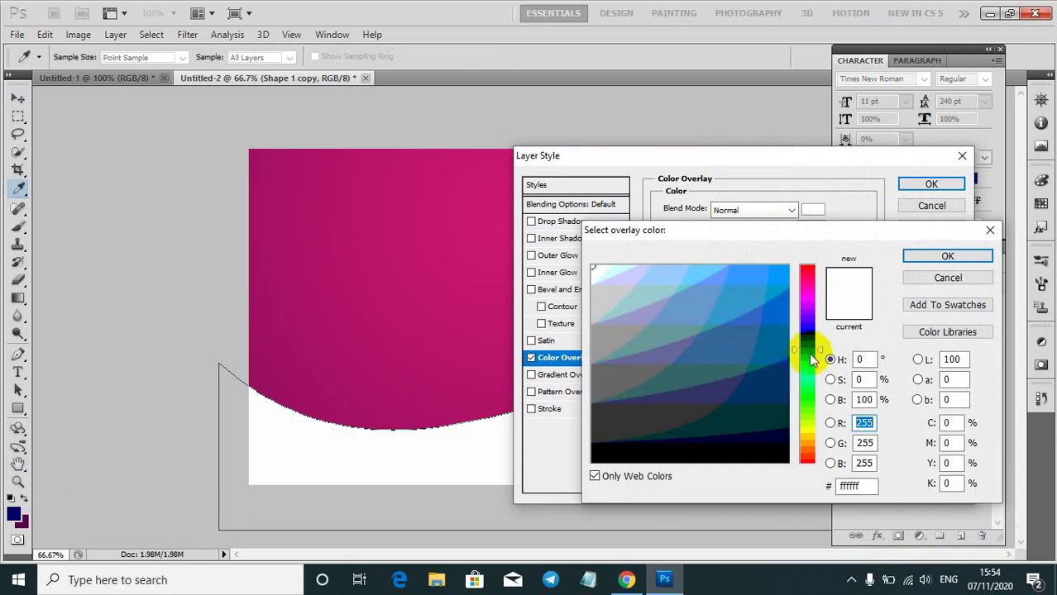
click(786, 362)
click(939, 257)
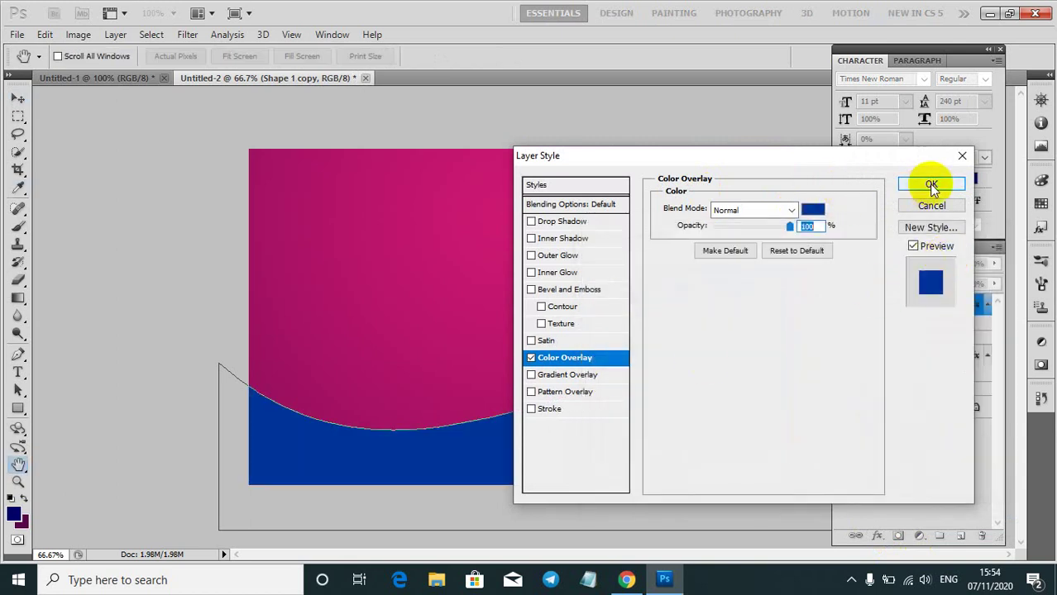
click(928, 183)
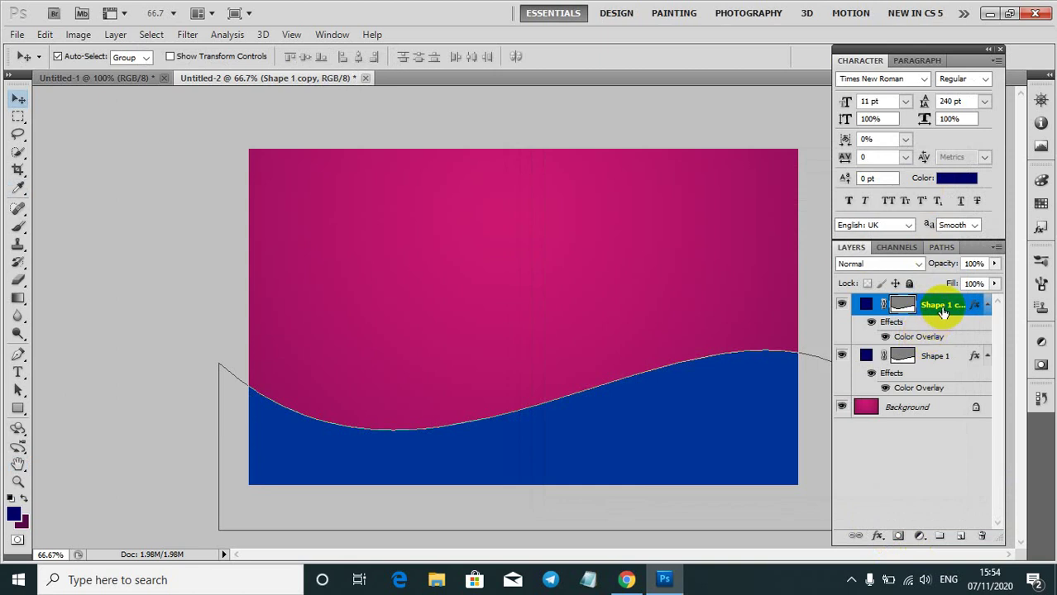
click(939, 363)
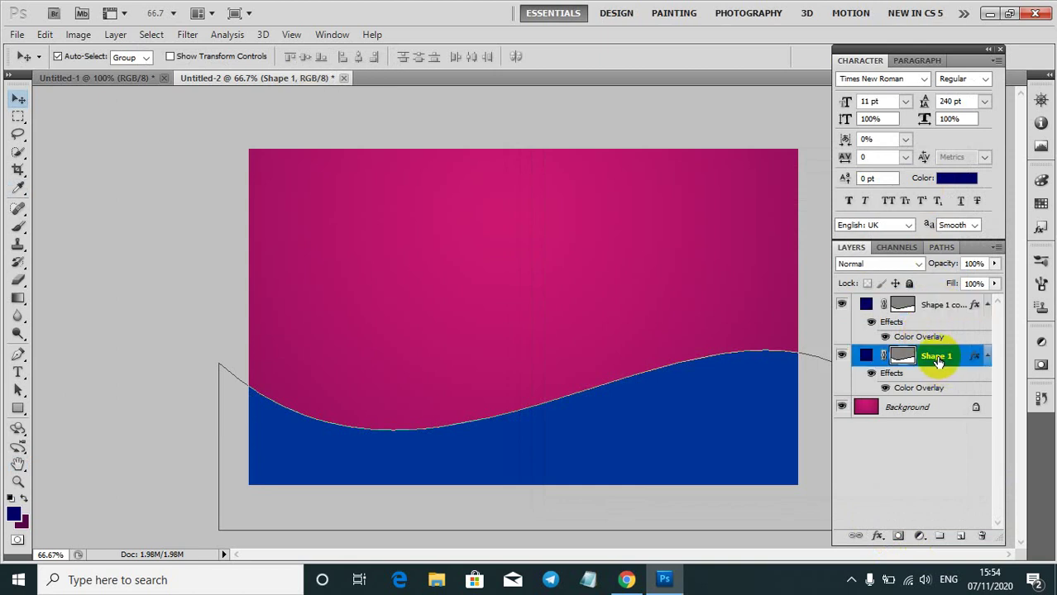
Duplicate the white wave as Shape 1 copy 2, nudge it up twice and rotate it slightly
key(ctrl+j)
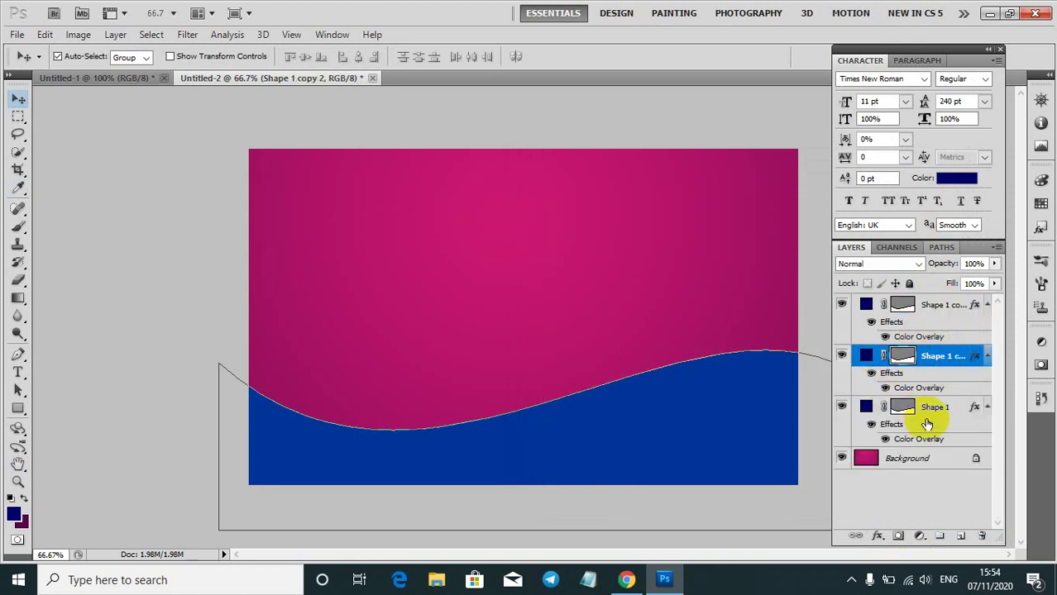
click(929, 414)
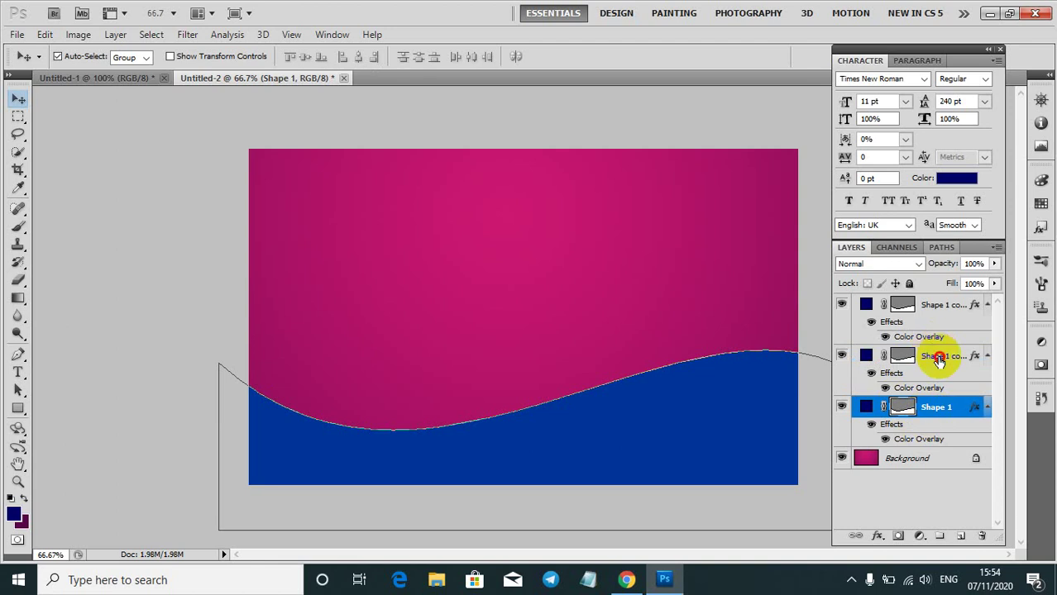
click(940, 360)
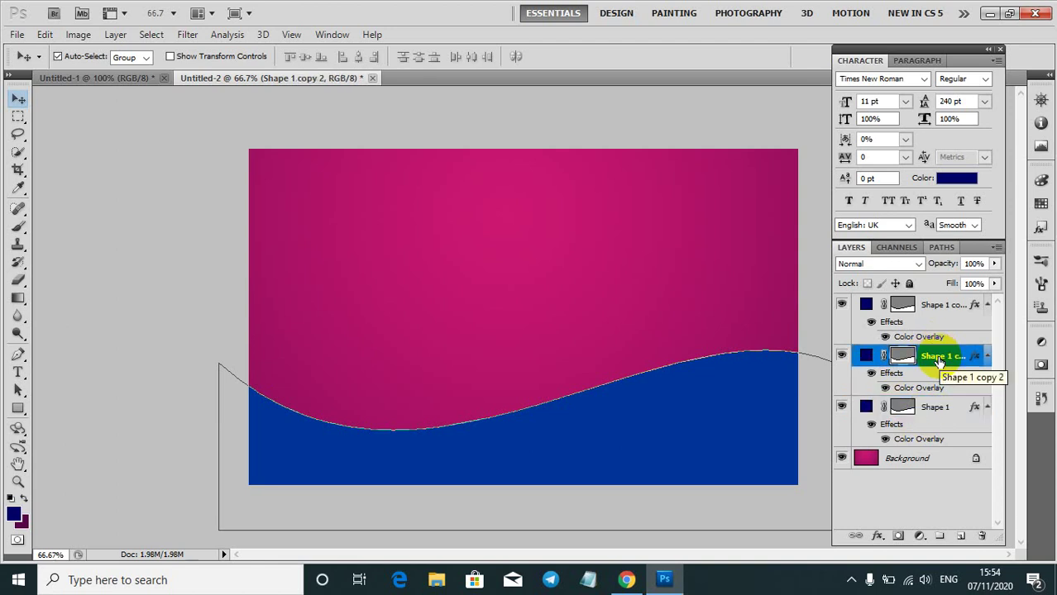
key(Up)
key(Up)
key(Up)
key(Up)
key(Up)
key(Up)
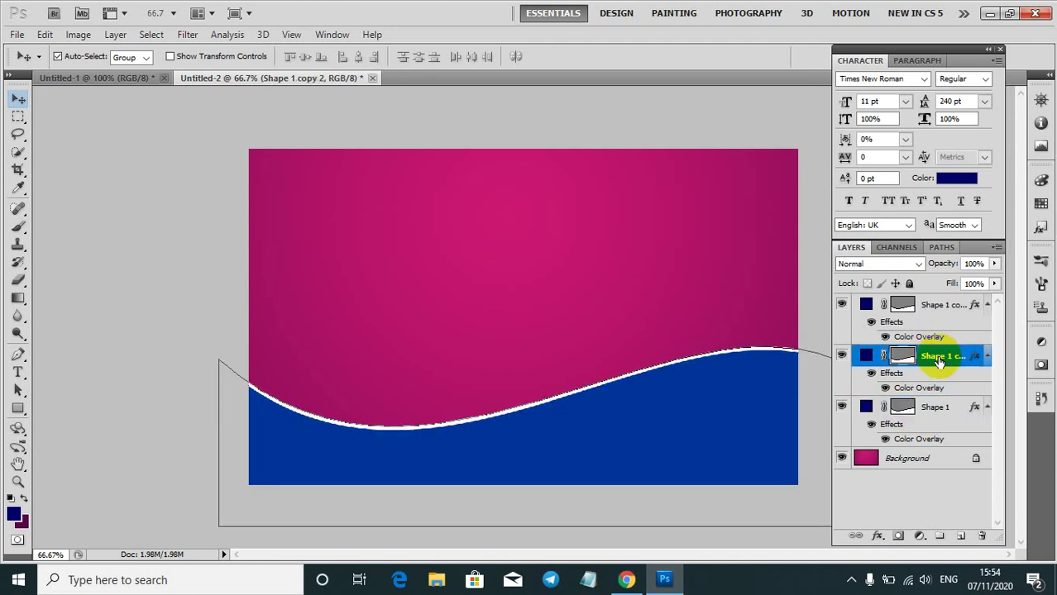
key(Up)
key(Up)
key(Up)
key(Up)
key(Up)
key(Up)
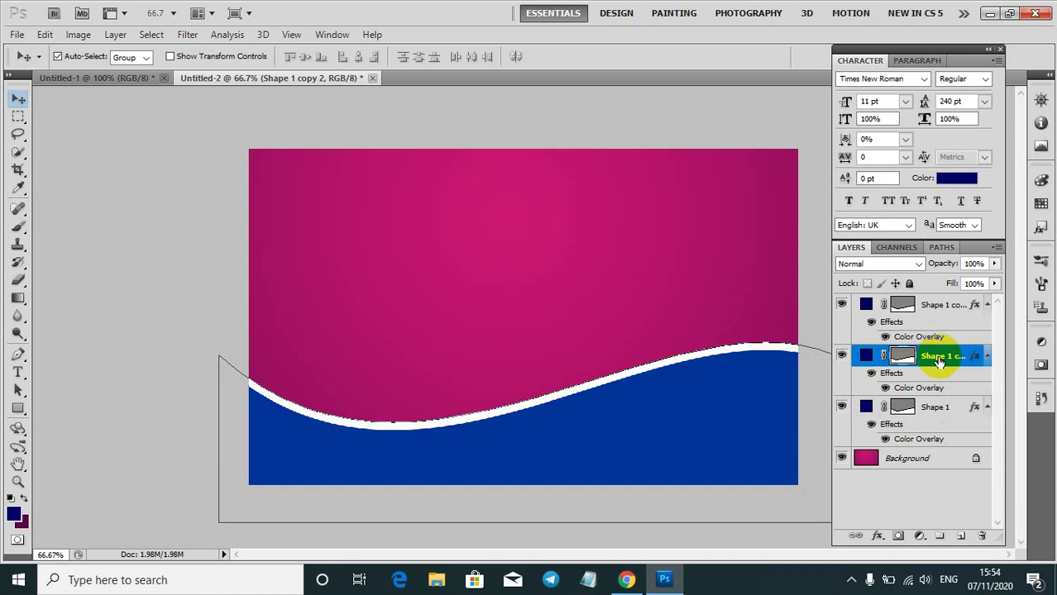
key(ctrl+t)
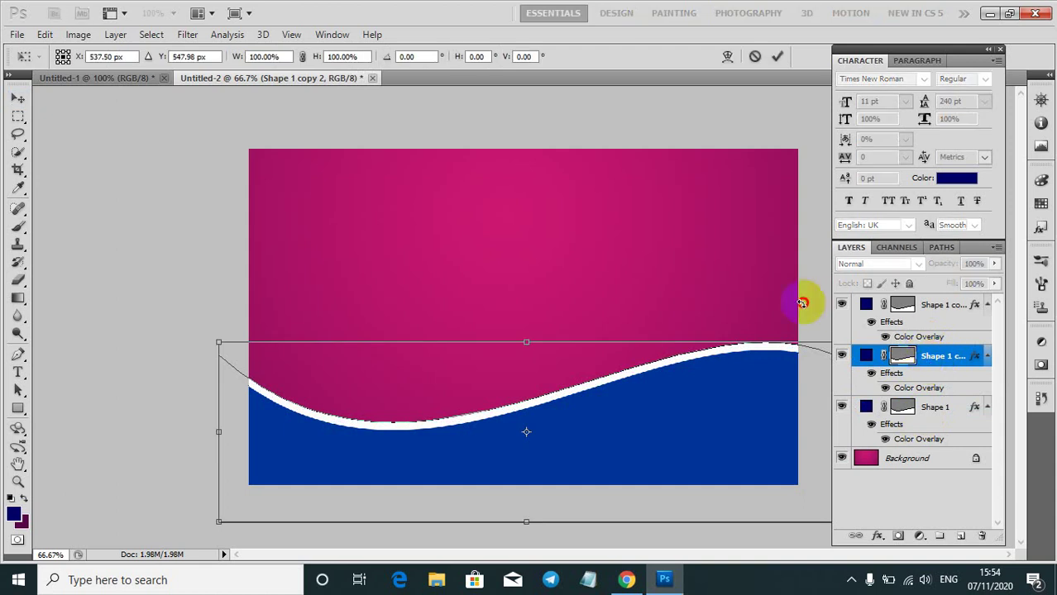
drag(801, 303, 806, 308)
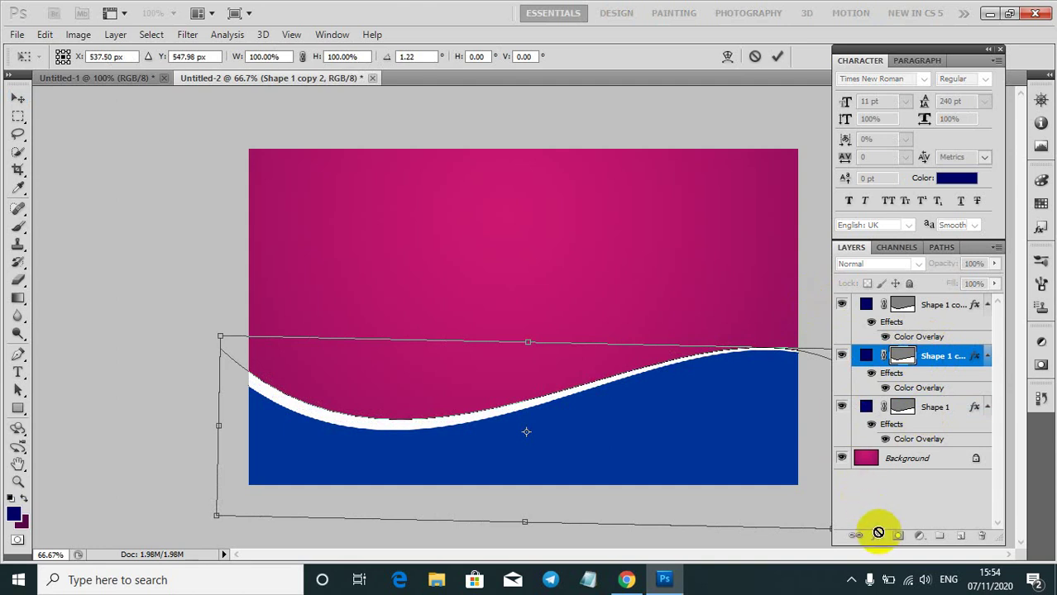
click(778, 57)
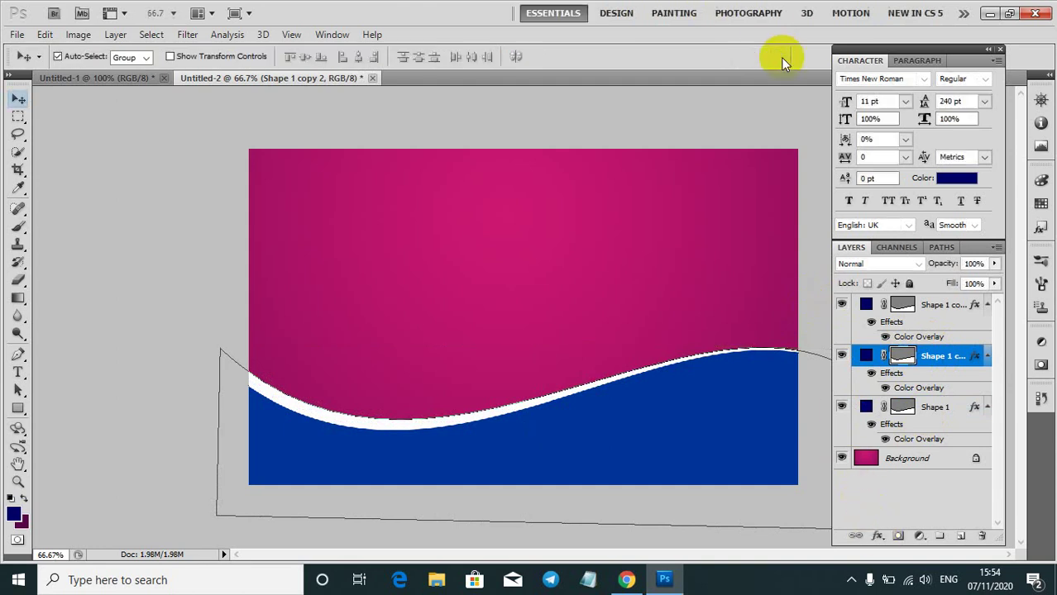
click(931, 411)
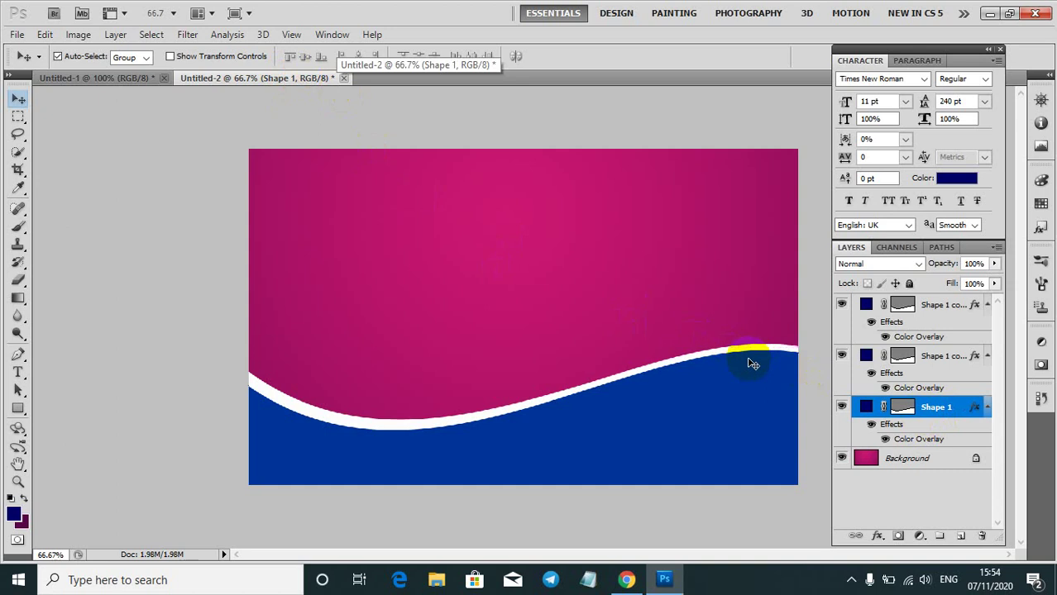
click(877, 537)
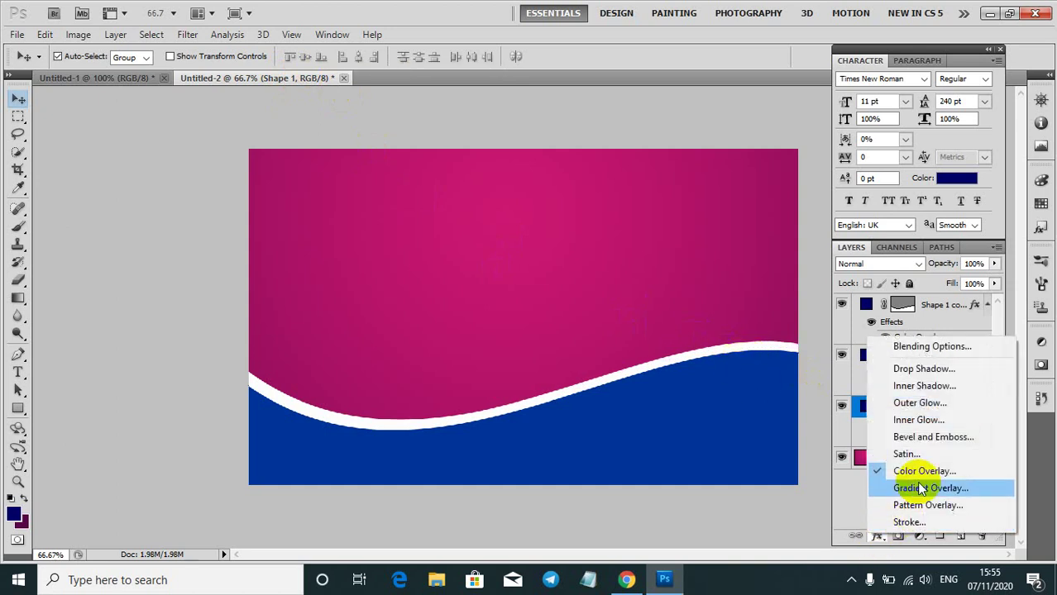
click(924, 469)
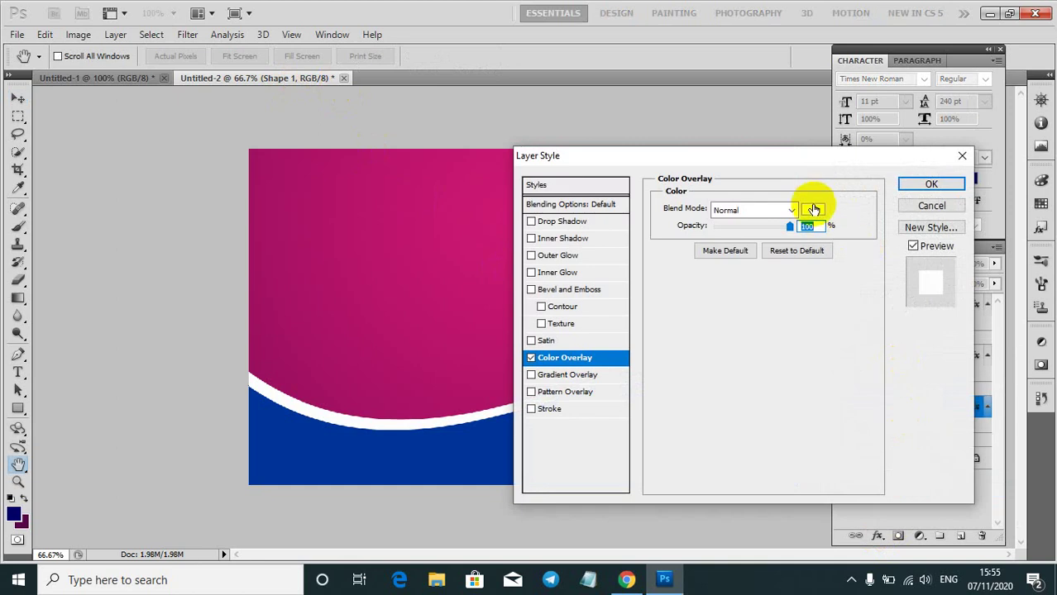
click(932, 185)
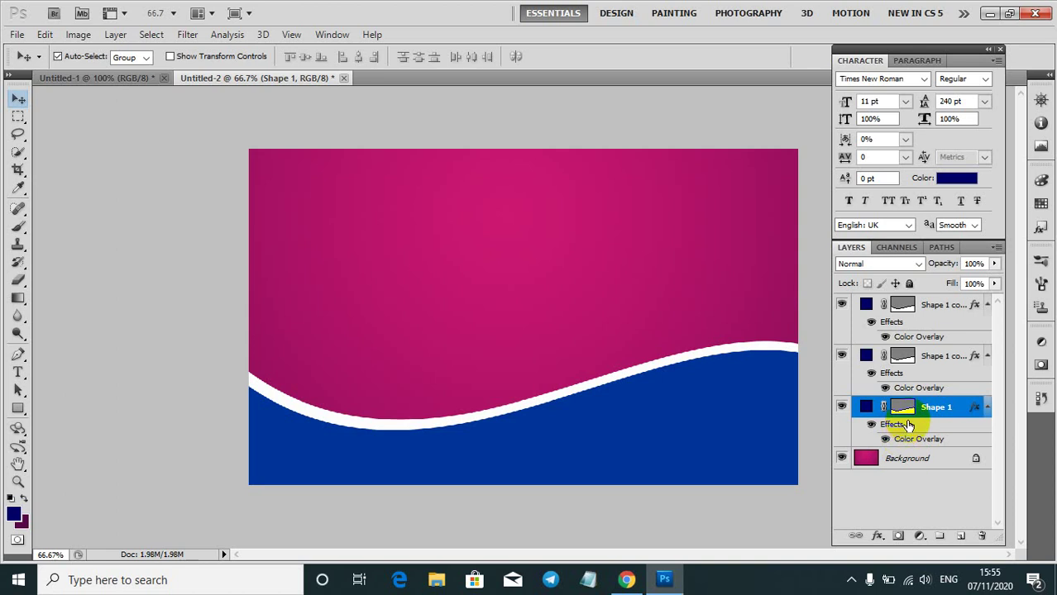
click(918, 357)
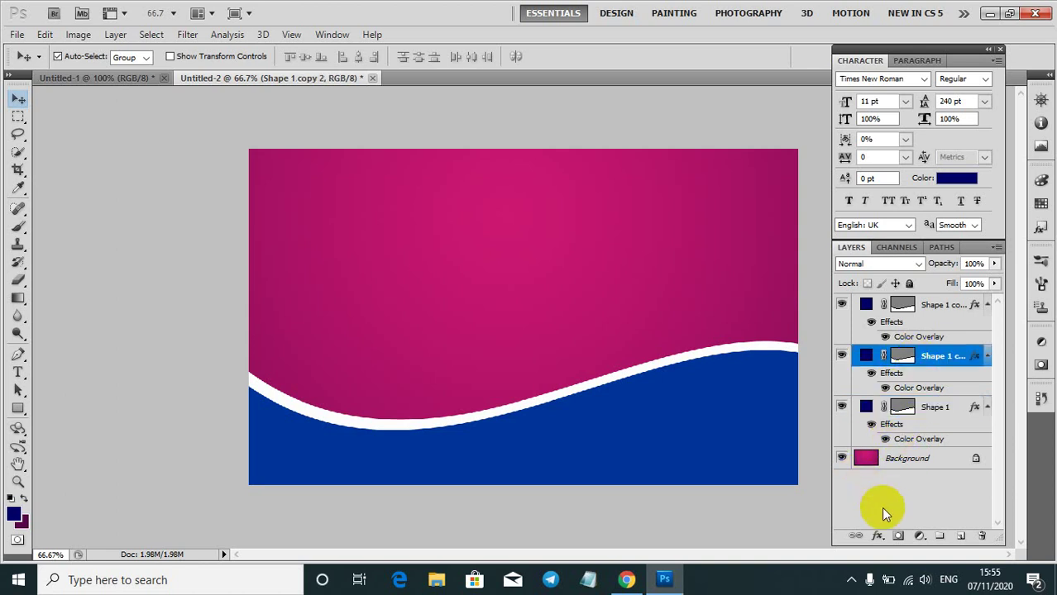
Set the middle wave copy's Color Overlay to lime #ccff00, then nudge Shape 1 down
click(878, 536)
click(929, 475)
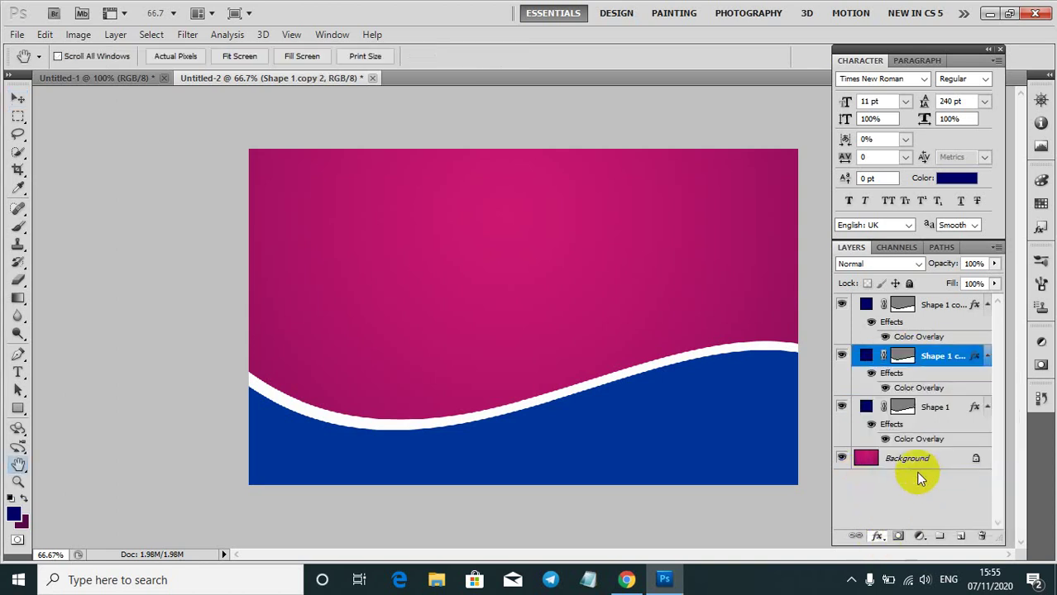
click(563, 245)
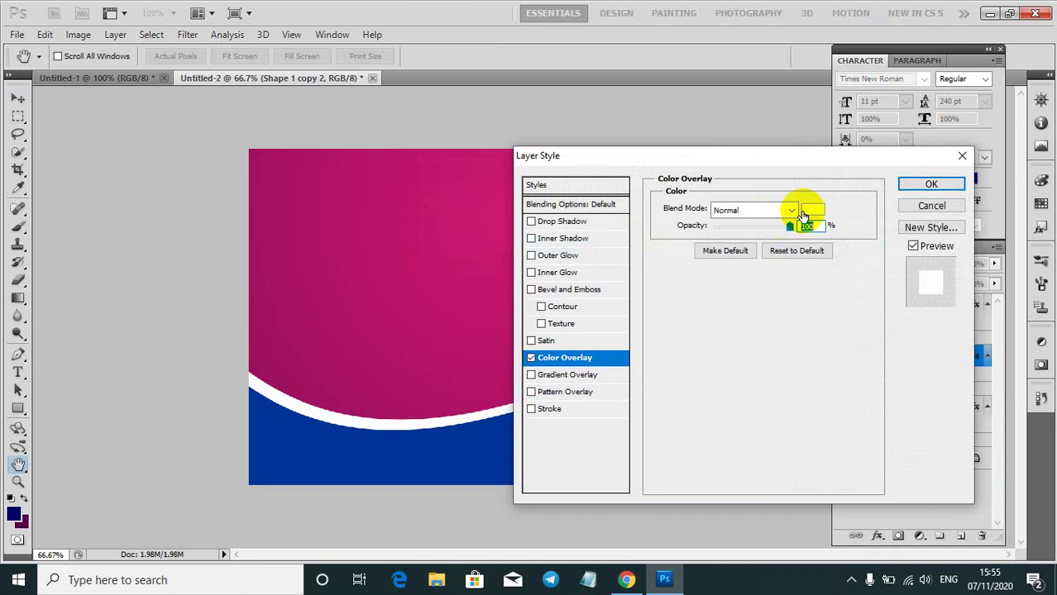
click(810, 210)
click(809, 427)
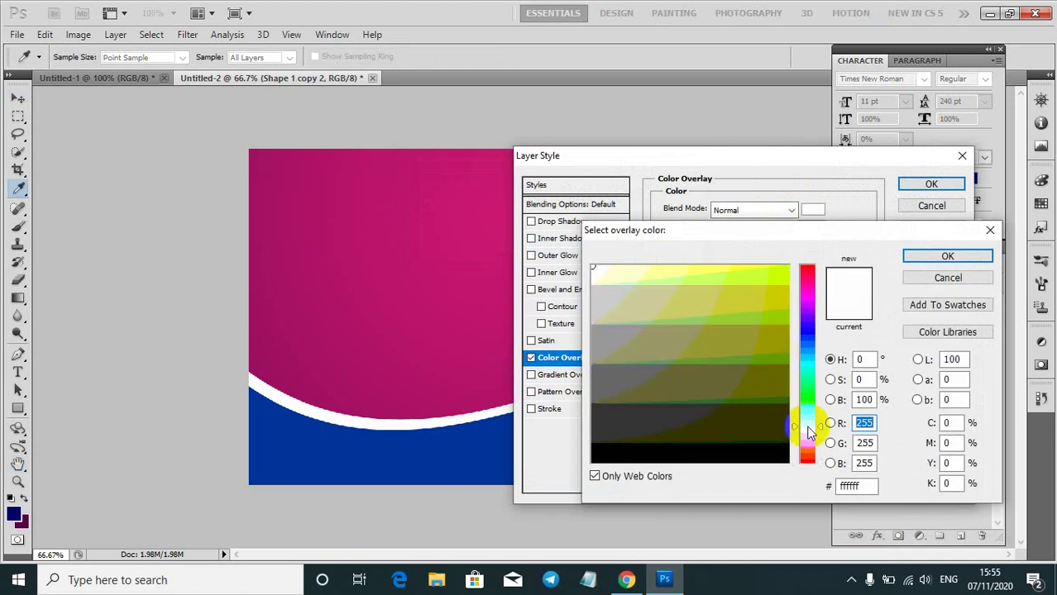
click(757, 424)
click(785, 281)
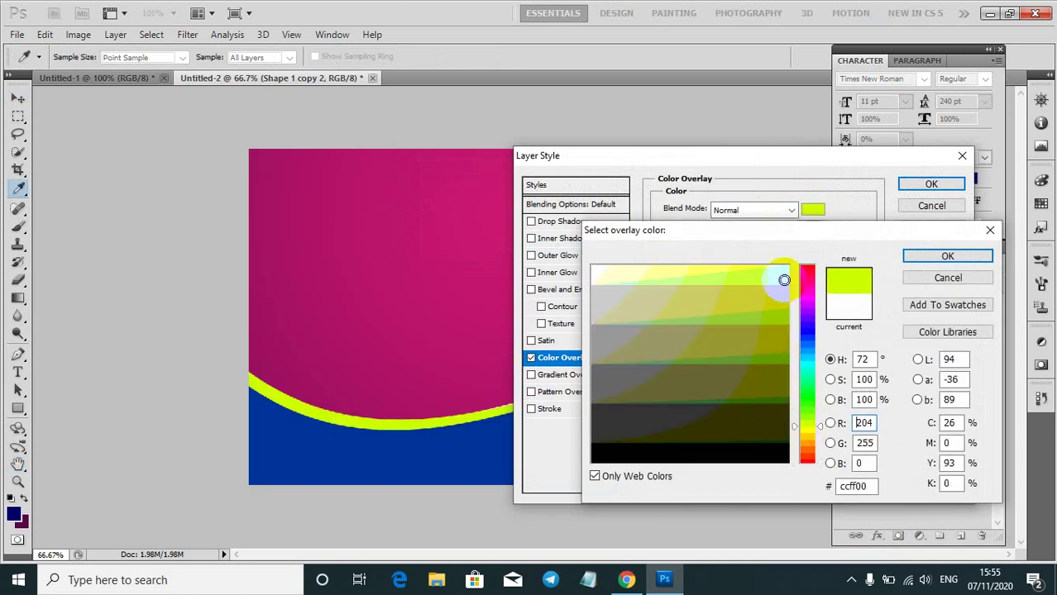
click(781, 274)
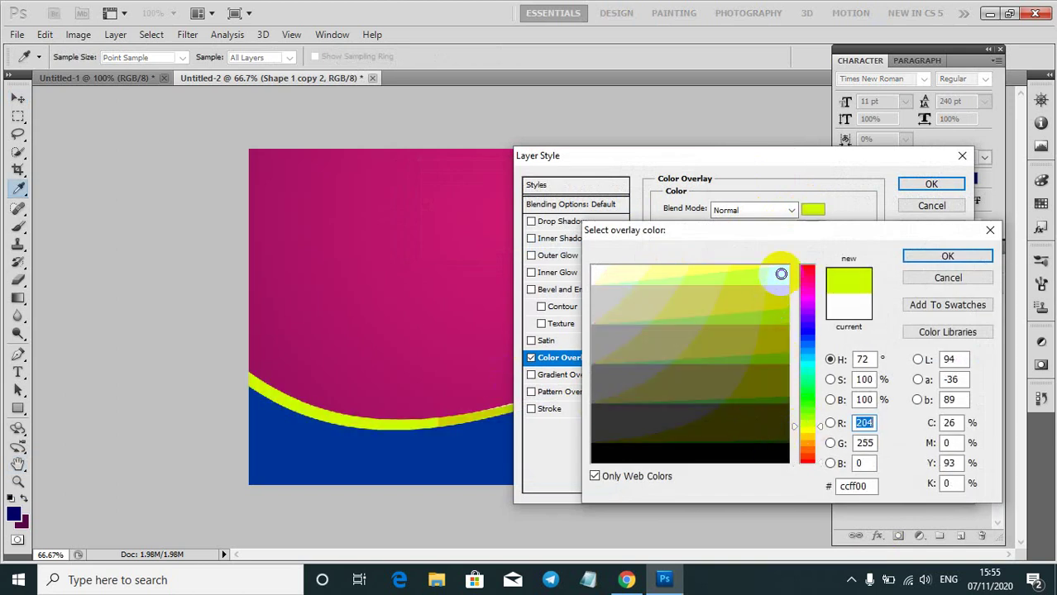
click(946, 258)
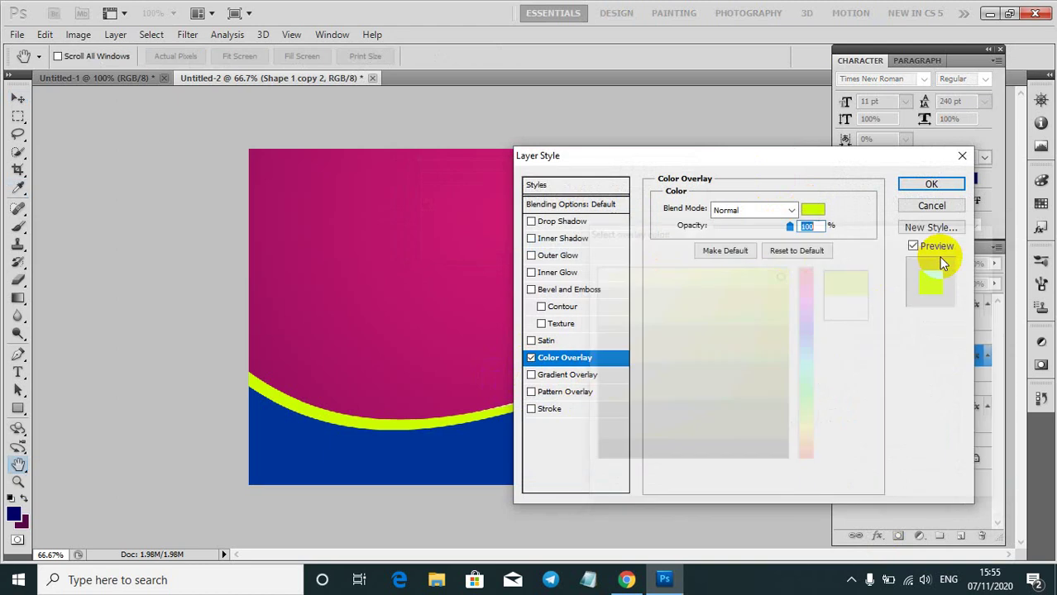
click(933, 182)
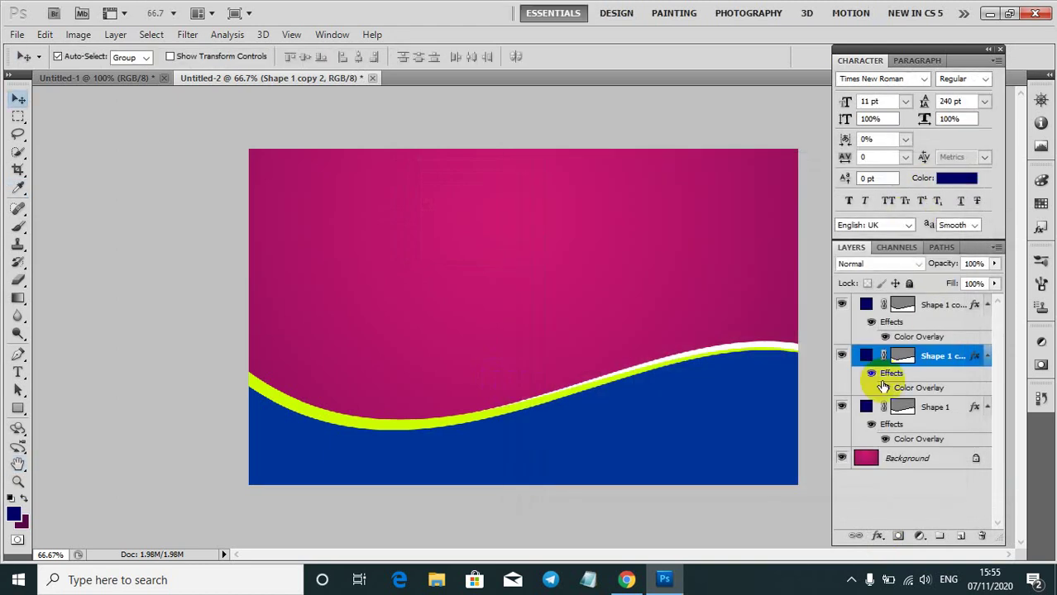
click(928, 411)
key(Down)
Rotate Shape 1 about 2.85° and adjust its height, then nudge Shape 1 copy 2 up
key(Down)
key(Down)
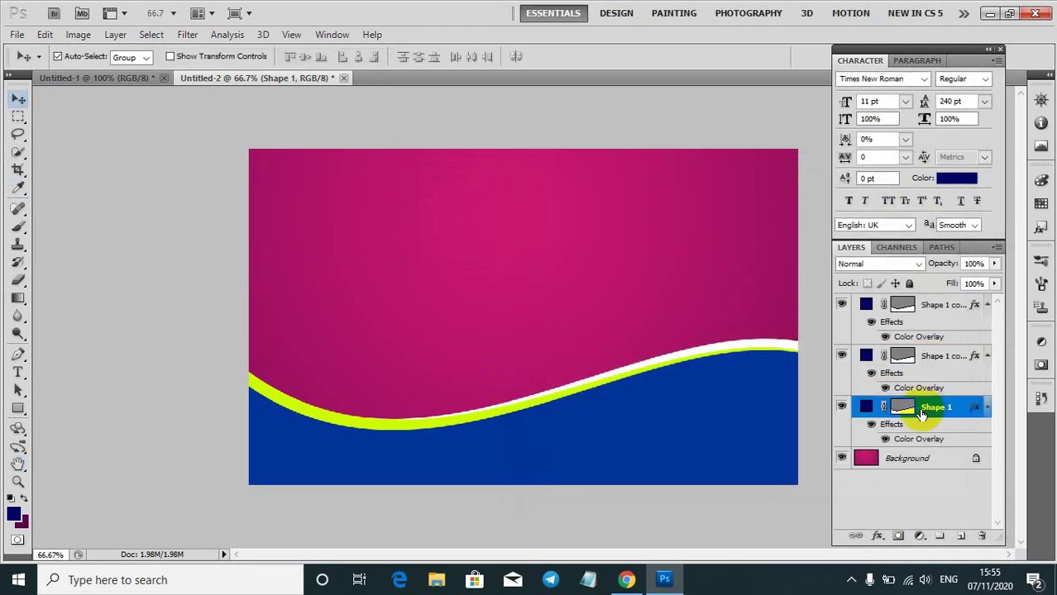
key(Down)
key(Down)
key(ctrl+t)
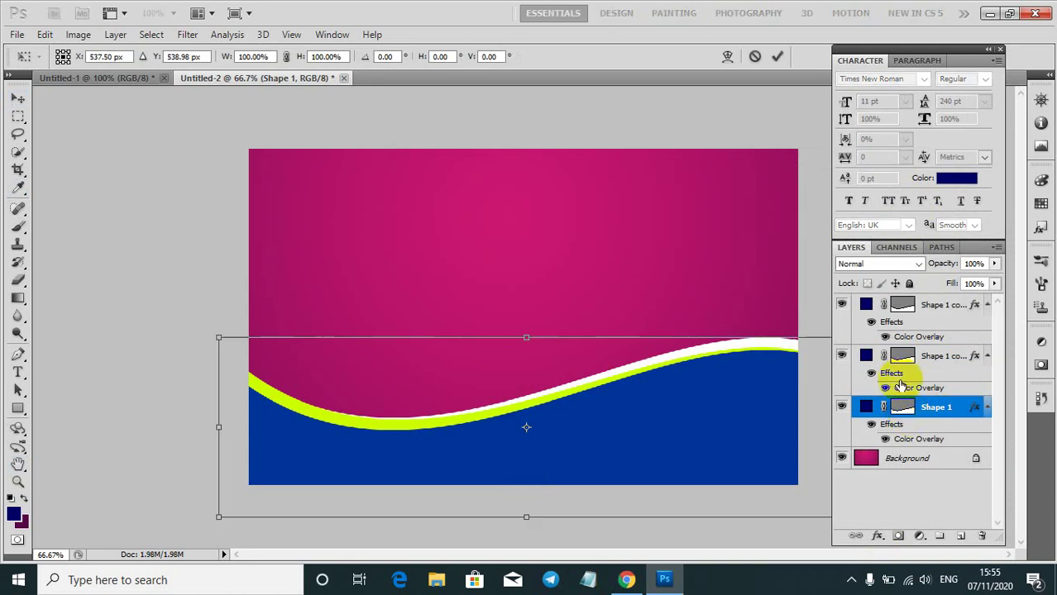
drag(811, 300, 815, 317)
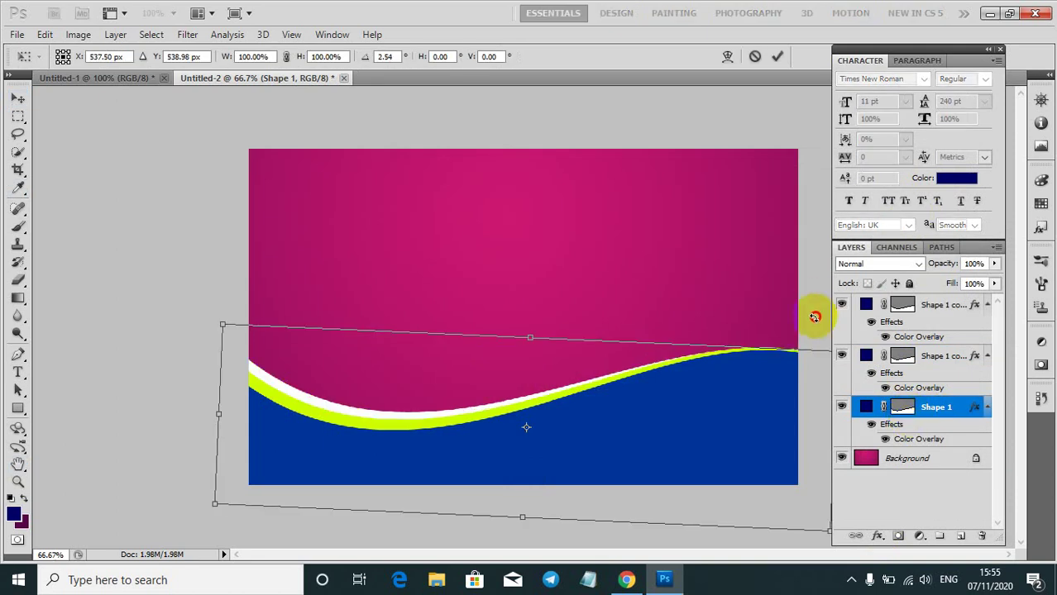
key(Up)
key(Up)
key(Up)
key(Up)
key(Up)
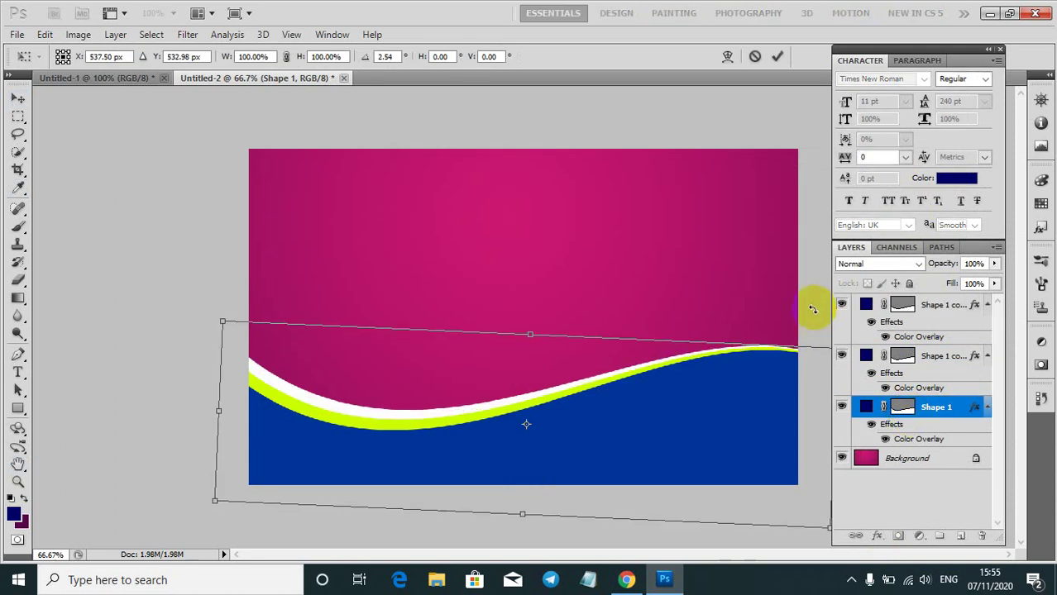
key(Up)
key(Up)
key(Up)
key(Up)
key(Up)
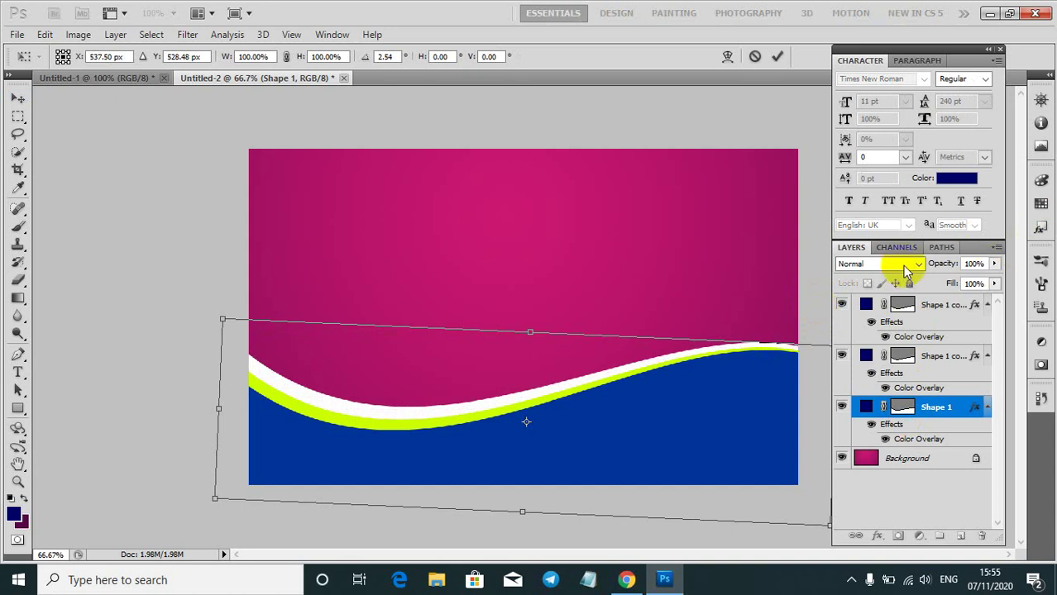
drag(753, 306, 755, 307)
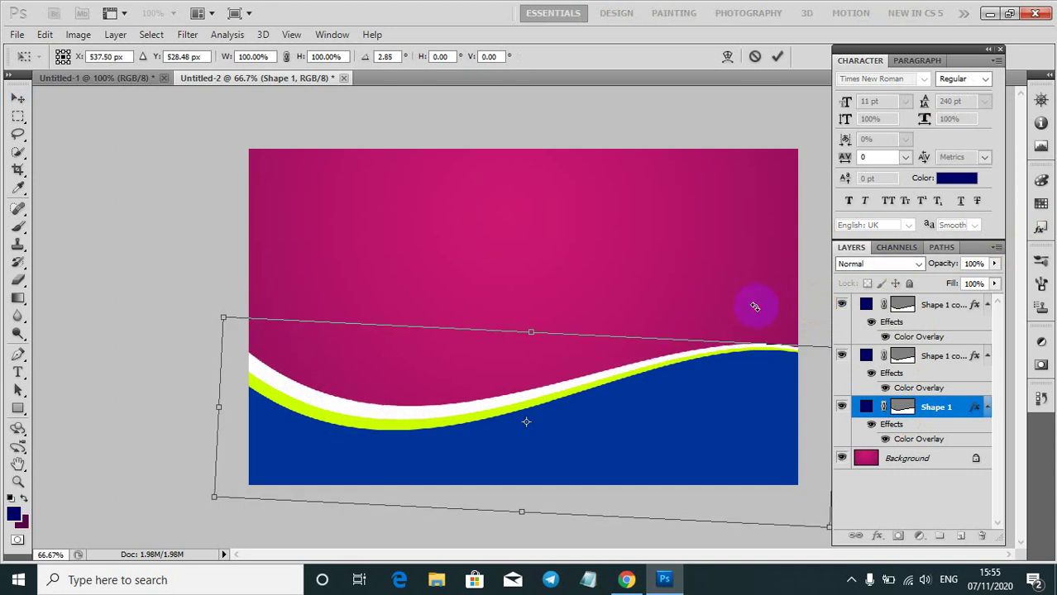
key(Up)
key(Up)
key(Up)
key(Up)
key(Up)
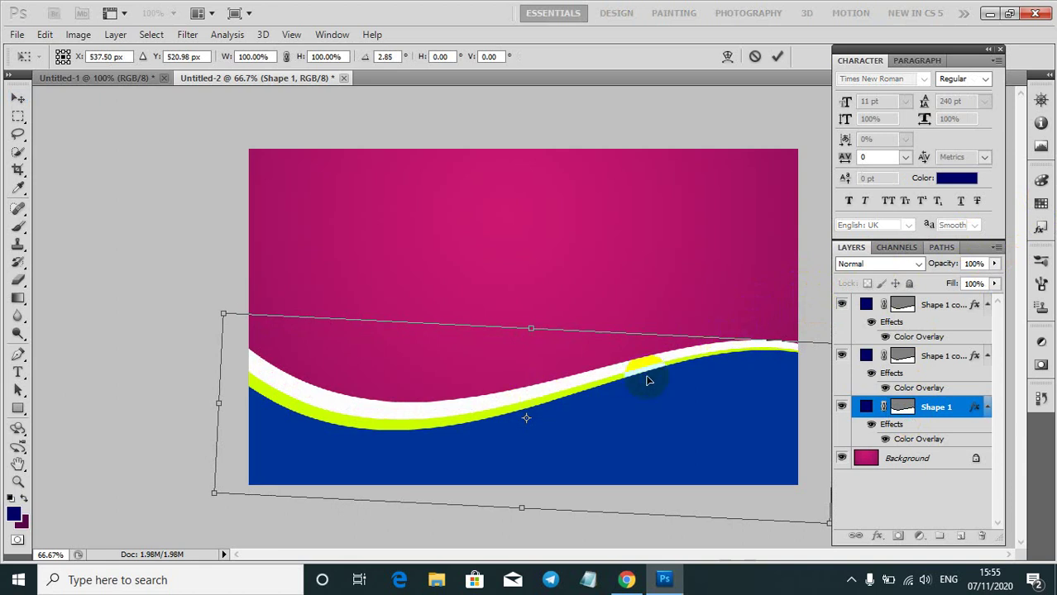
key(Down)
key(Down)
key(Down)
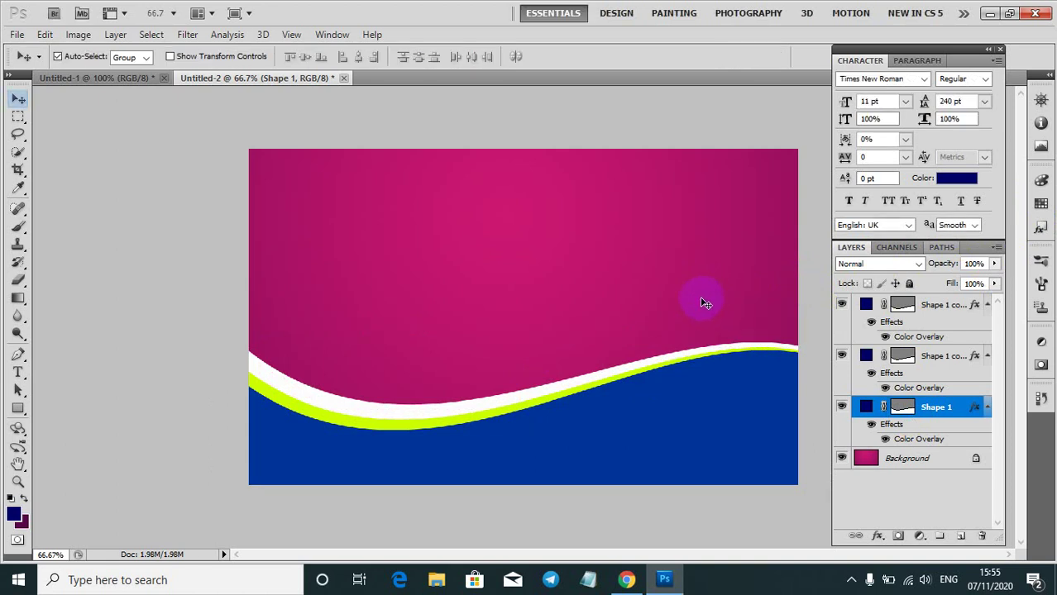
click(896, 359)
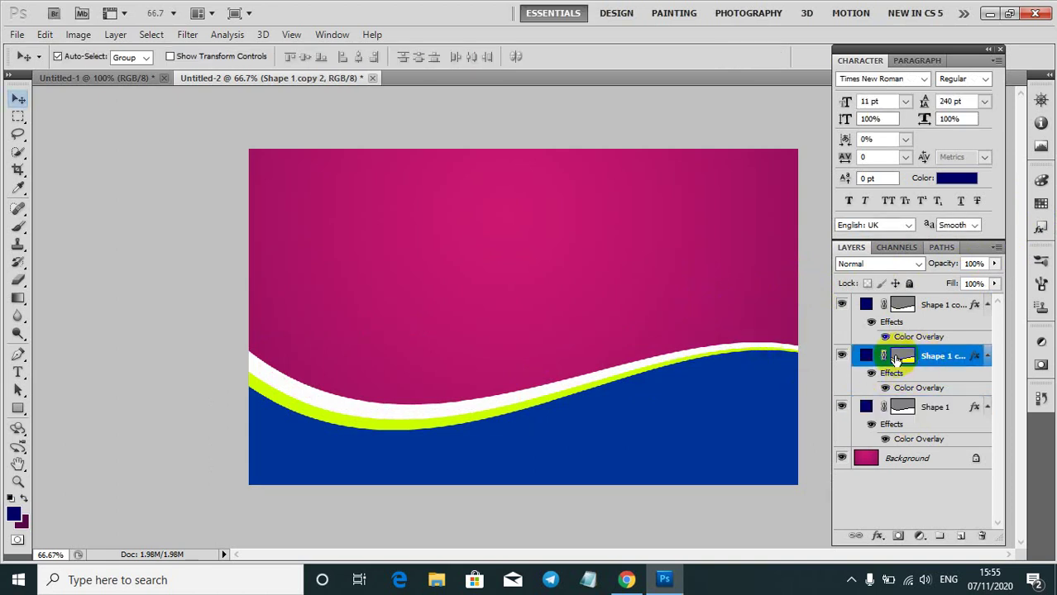
key(Up)
key(Up)
key(Up)
key(Up)
key(Up)
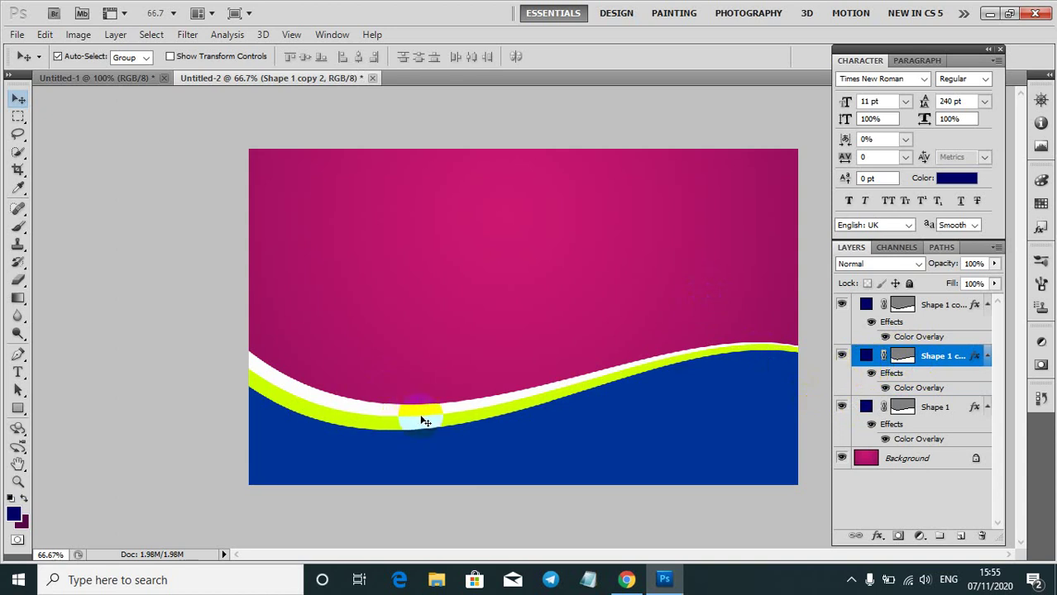
Change Shape 1's Color Overlay from white to lime #ccff00, forming one wide lime band
click(512, 403)
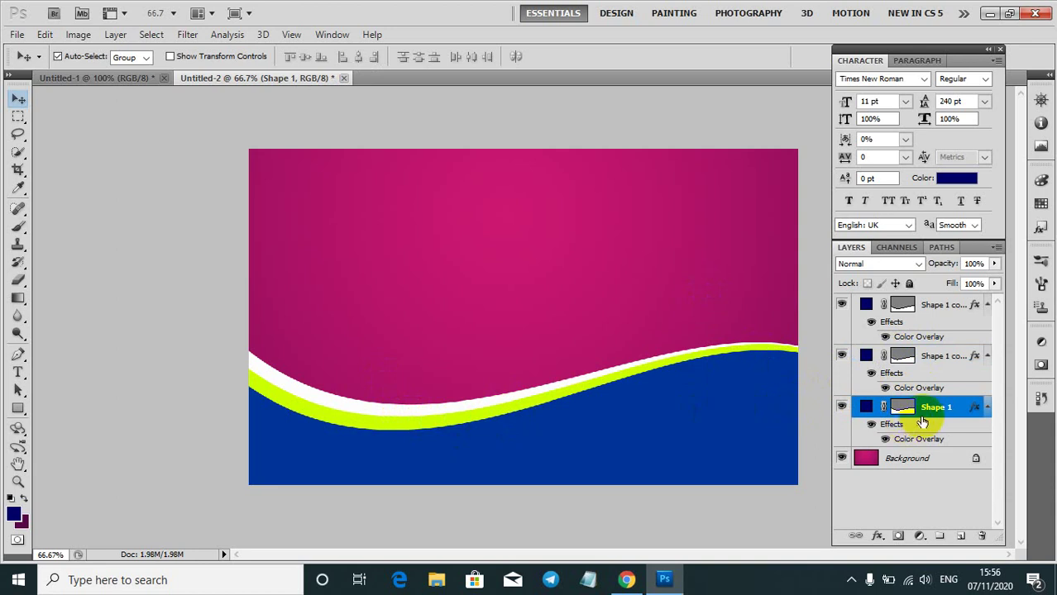
click(877, 536)
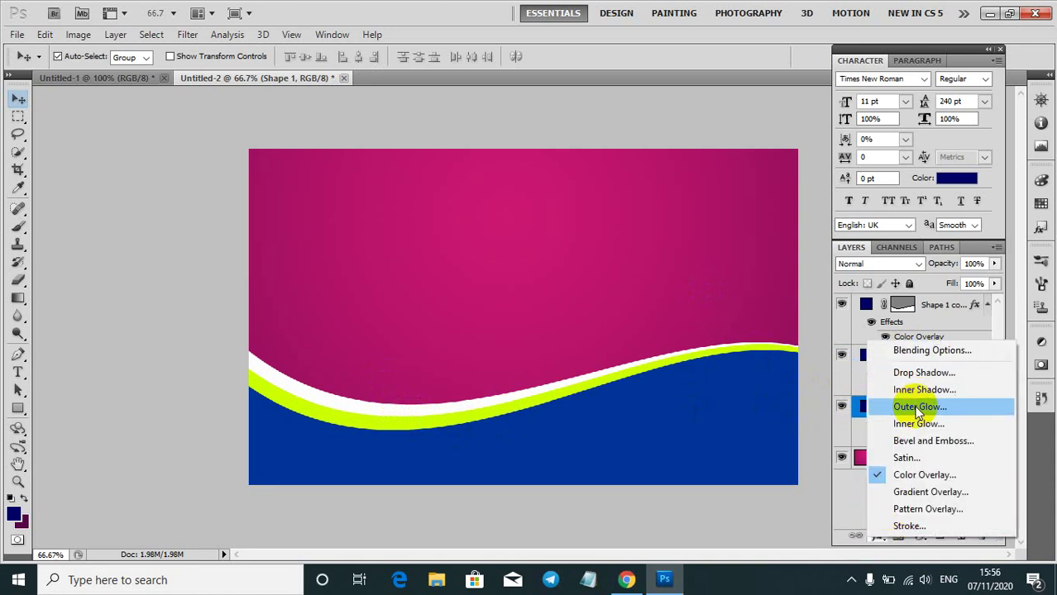
click(913, 473)
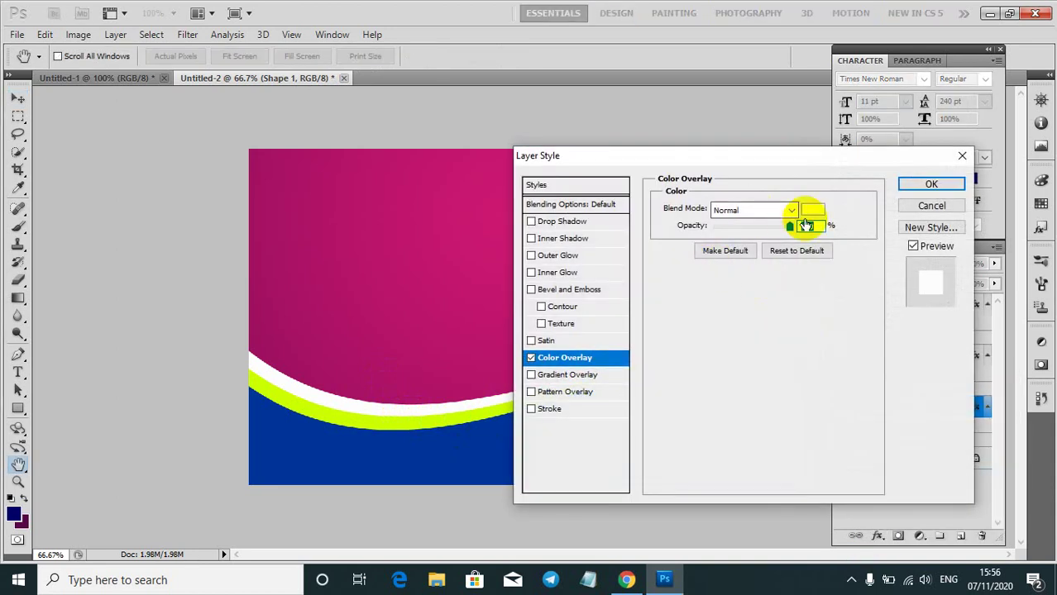
click(818, 212)
click(390, 419)
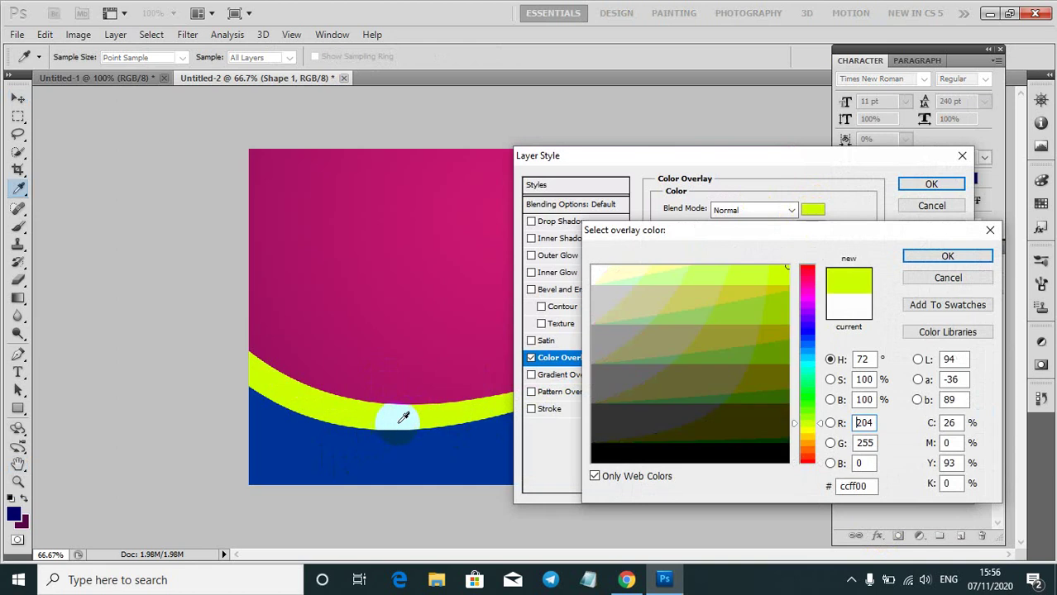
click(784, 289)
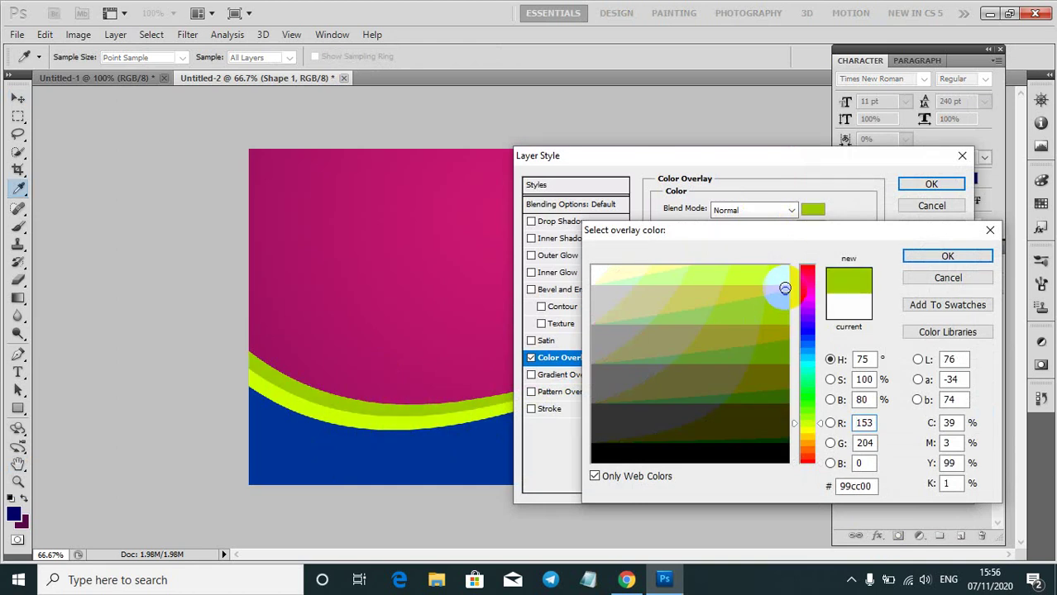
click(781, 286)
click(784, 276)
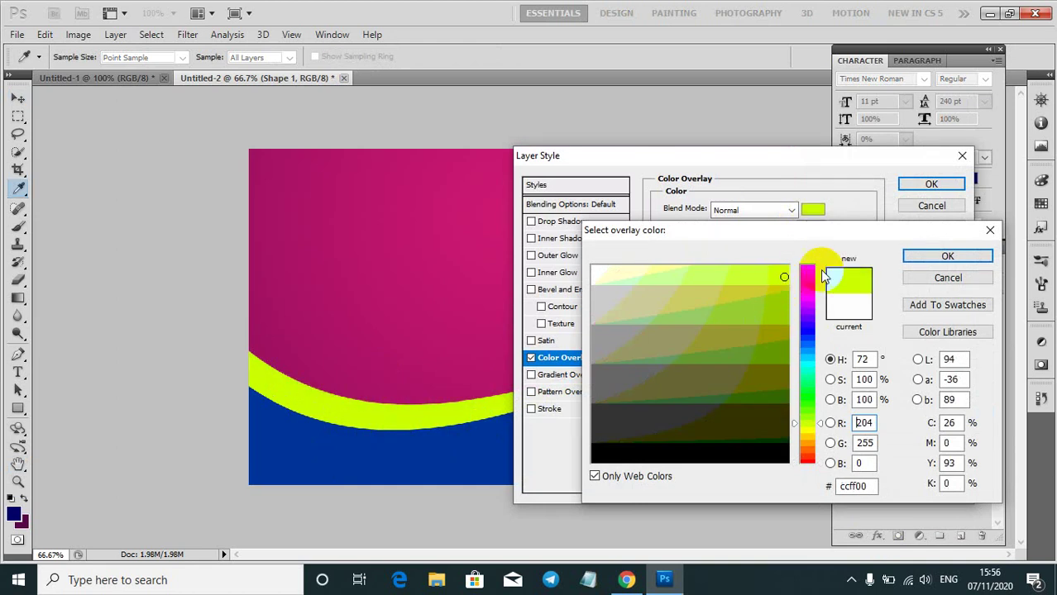
click(969, 256)
click(928, 185)
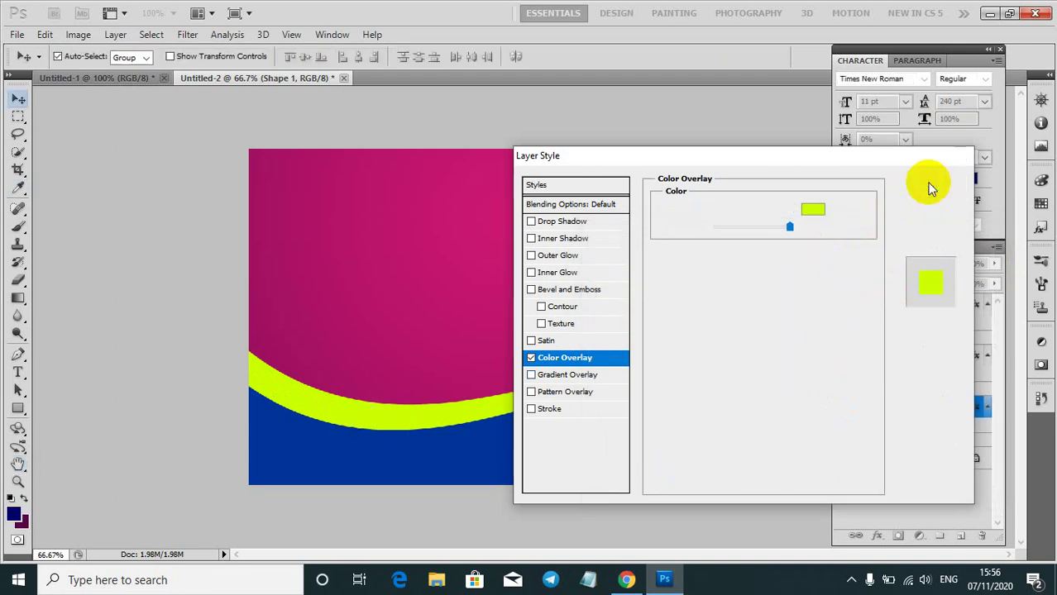
click(946, 358)
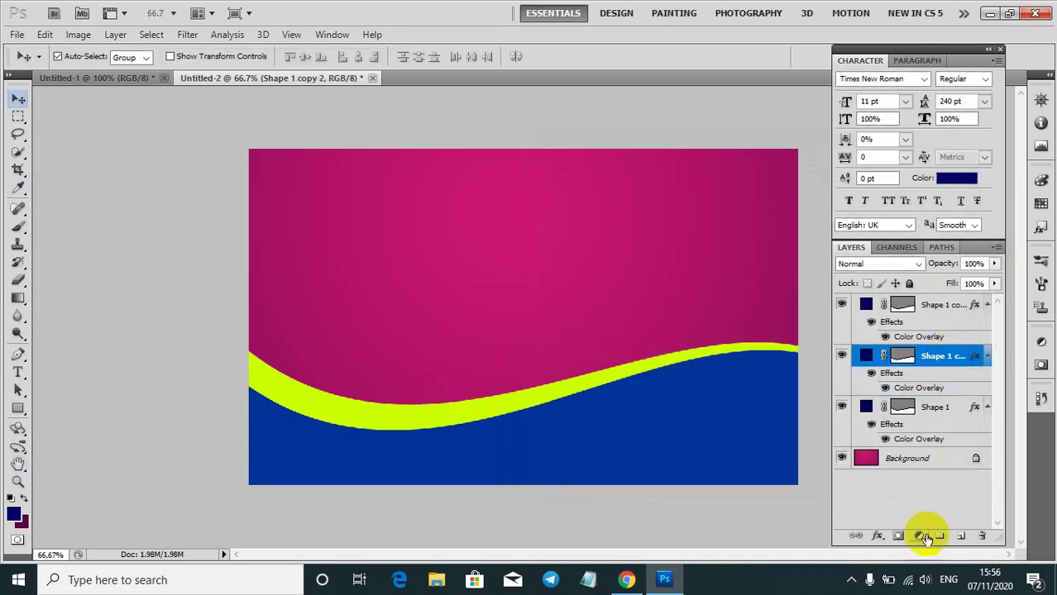
Change Shape 1's Color Overlay colour to white #ffffff
click(881, 538)
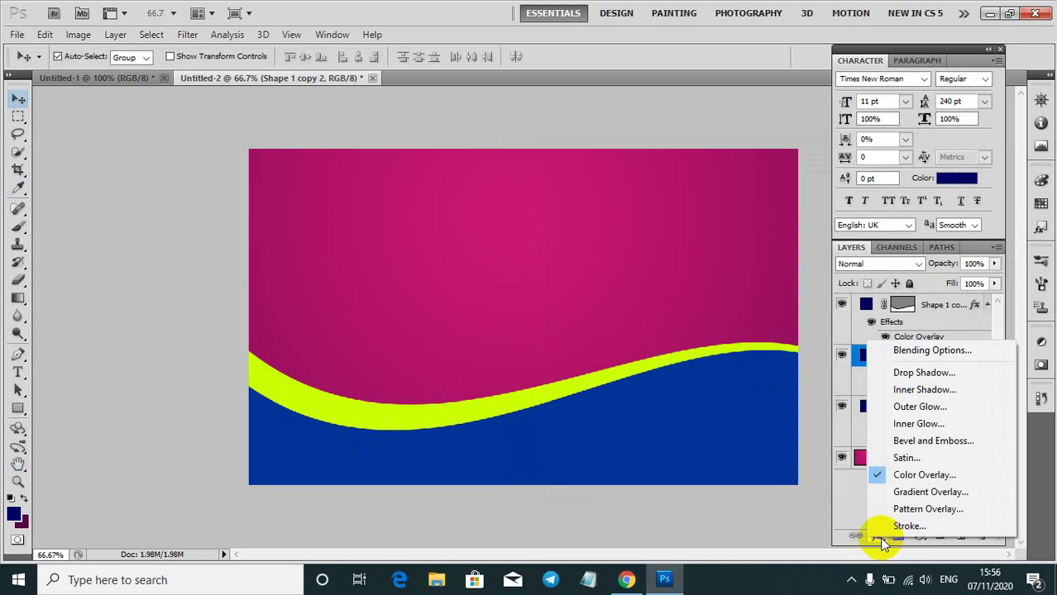
click(810, 351)
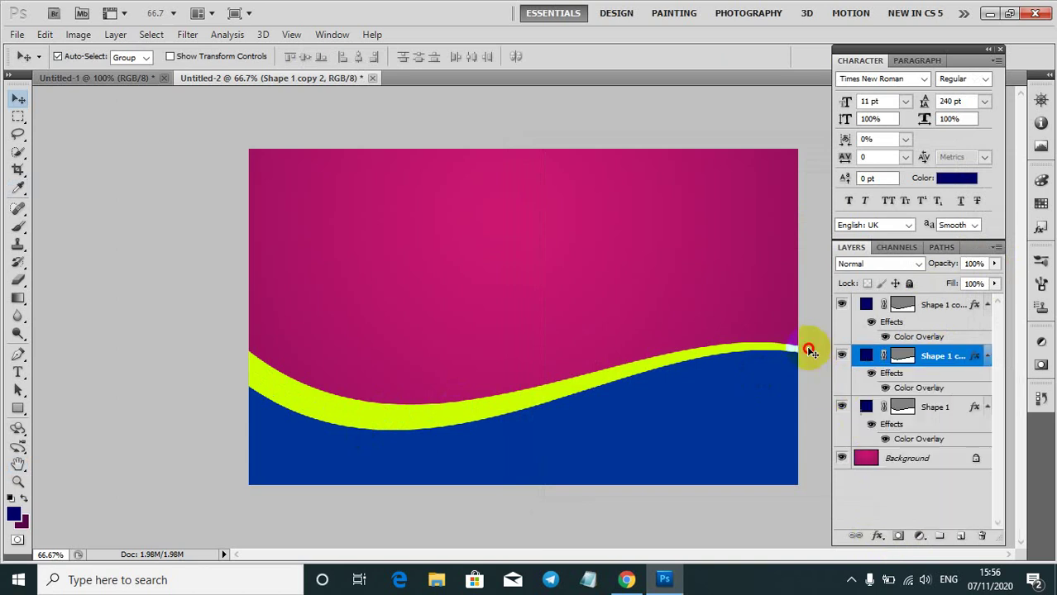
click(940, 407)
click(878, 536)
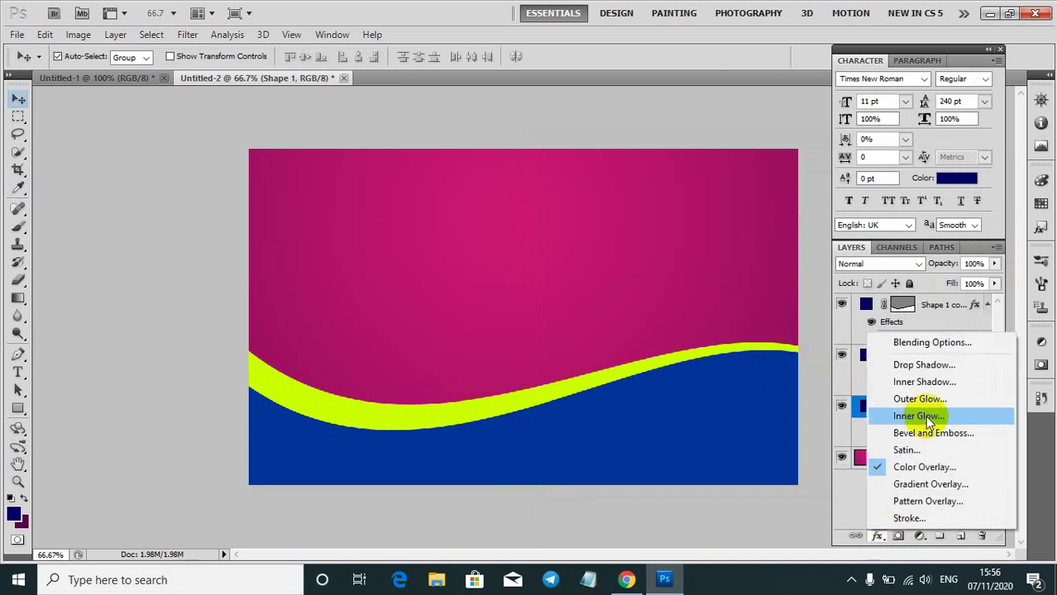
click(924, 468)
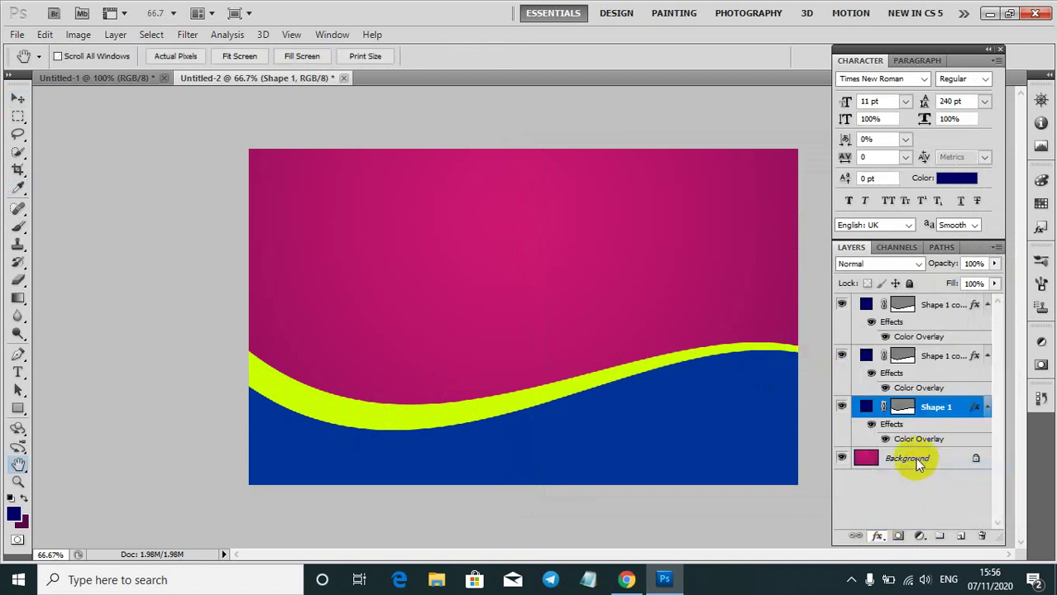
click(813, 209)
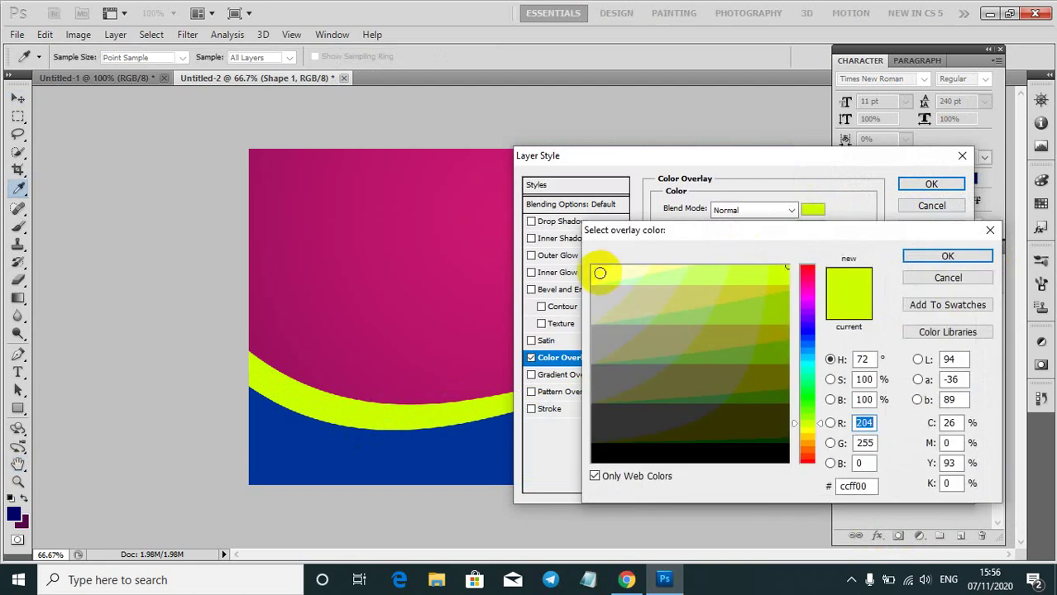
click(598, 268)
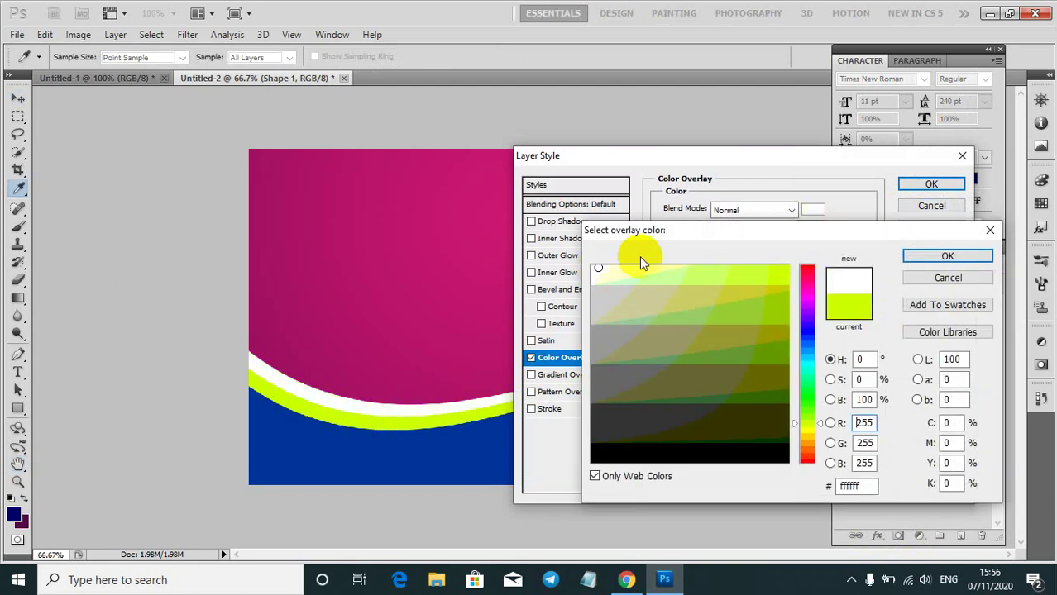
click(973, 256)
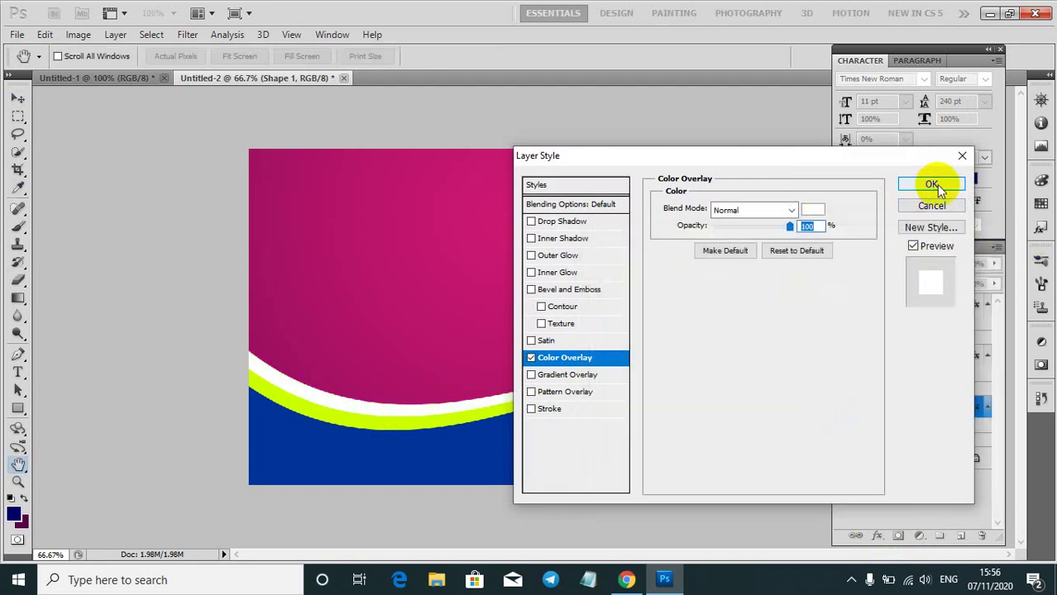
click(931, 183)
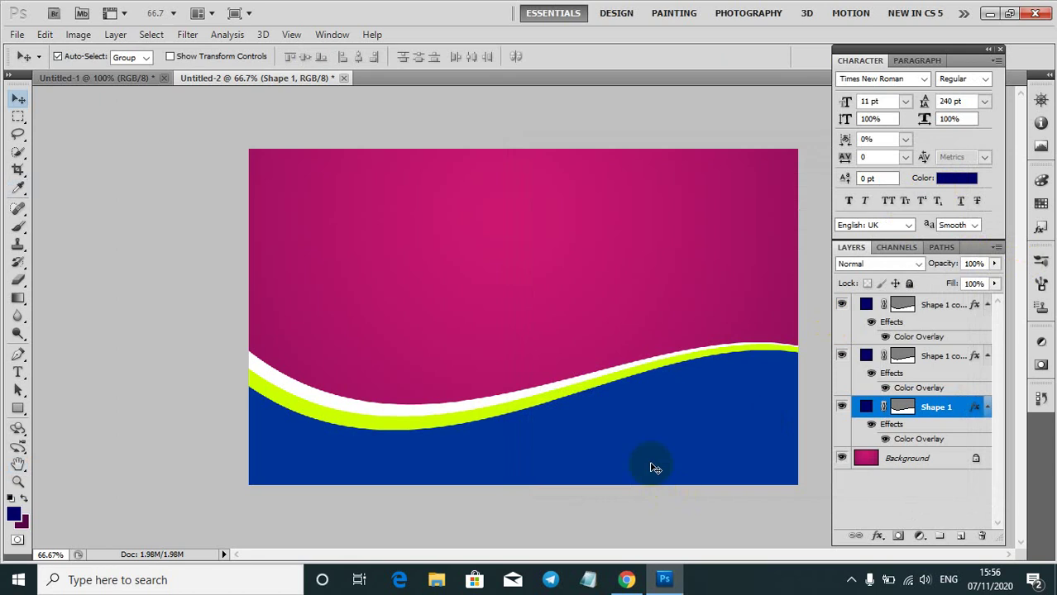
Give Shape 1 copy a black drop shadow: 100% opacity, 16 px distance, 18% spread
click(645, 426)
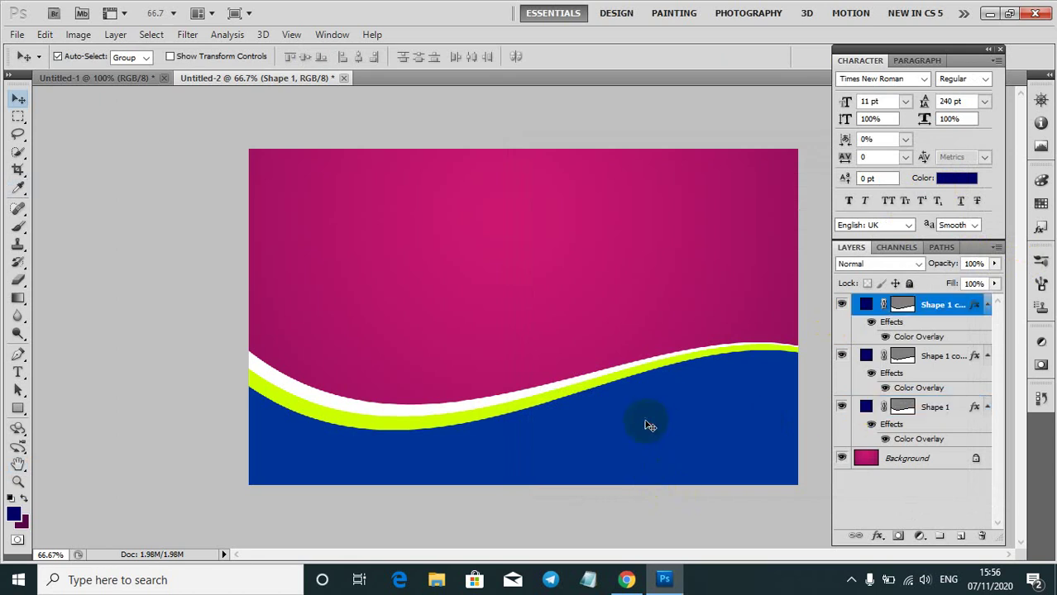
click(875, 536)
click(915, 374)
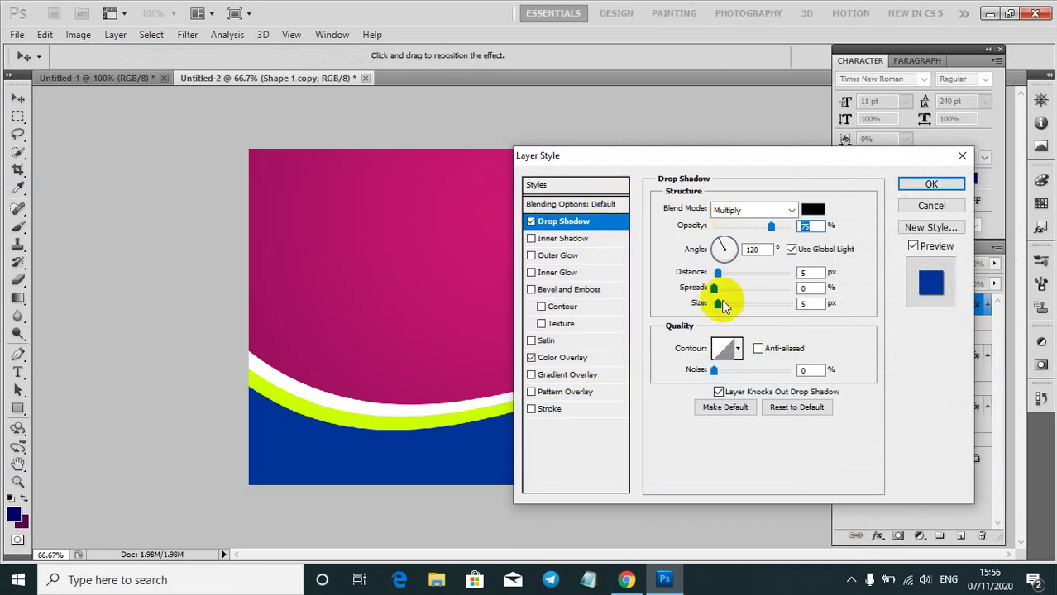
drag(718, 304, 734, 303)
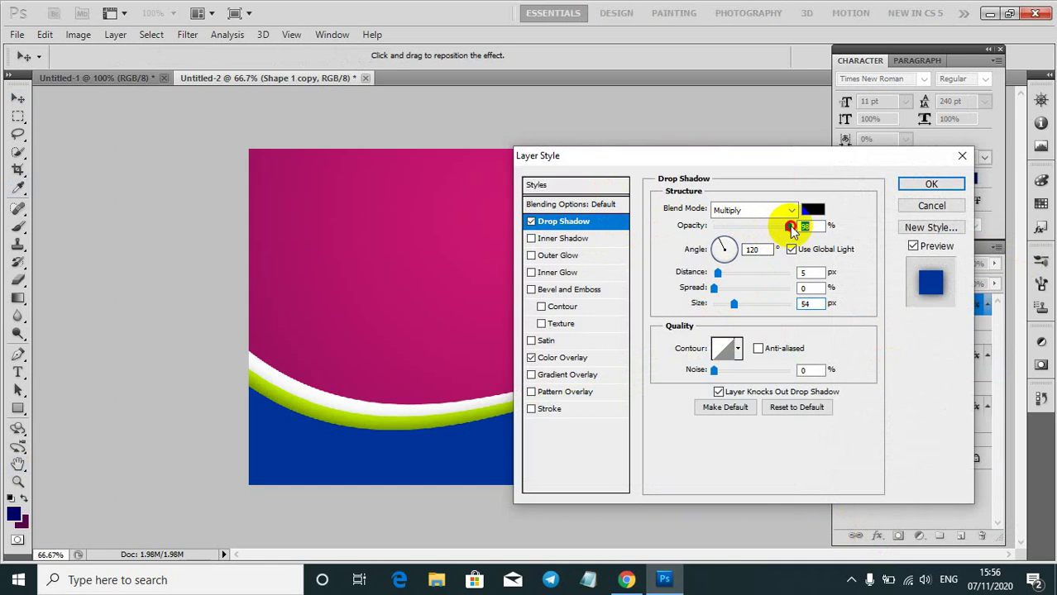
drag(771, 226, 790, 226)
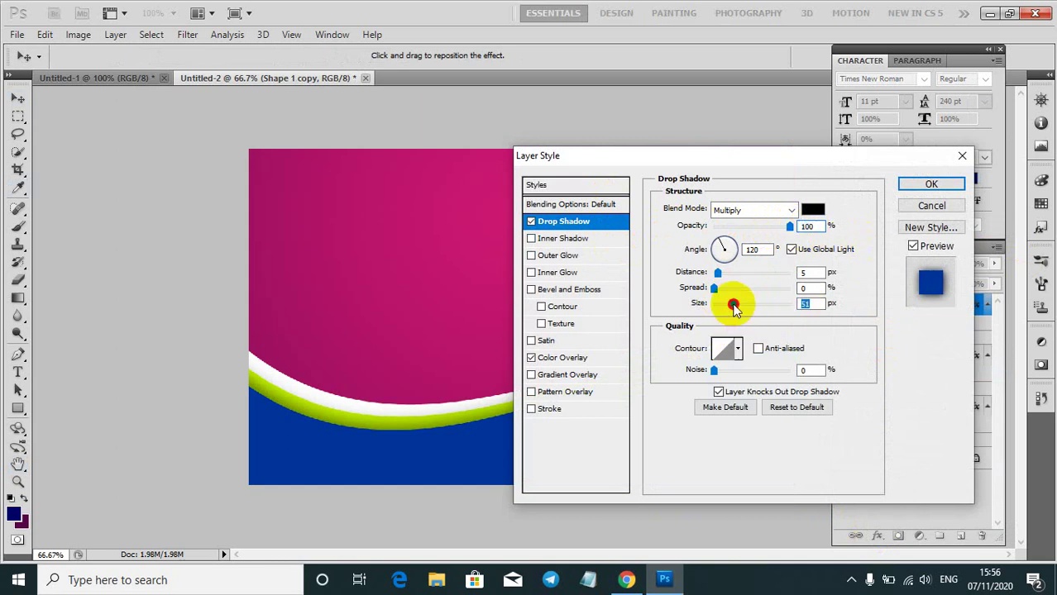
mouse_move(734, 303)
mouse_down()
mouse_move(726, 272)
mouse_move(735, 311)
mouse_up()
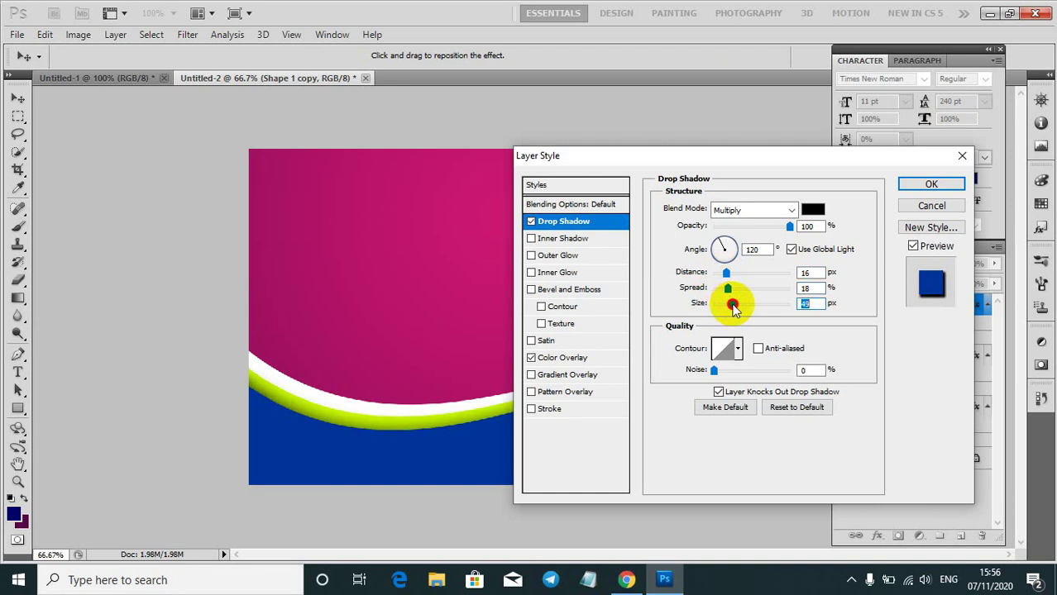
click(928, 184)
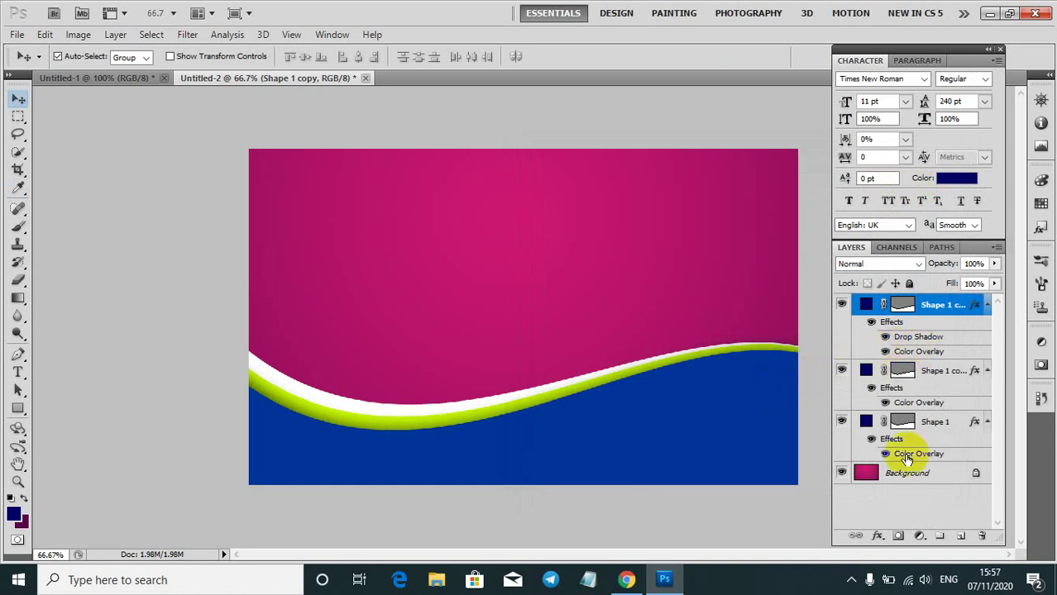
Add a larger, softer 75% opacity drop shadow to the Shape 1 wave layer
click(923, 425)
click(877, 536)
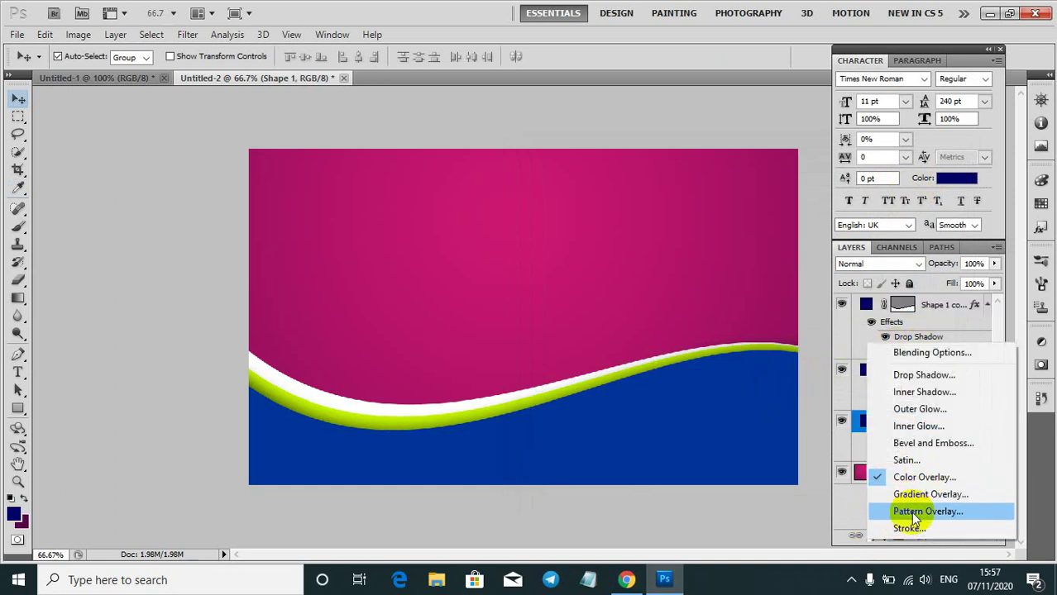
click(918, 374)
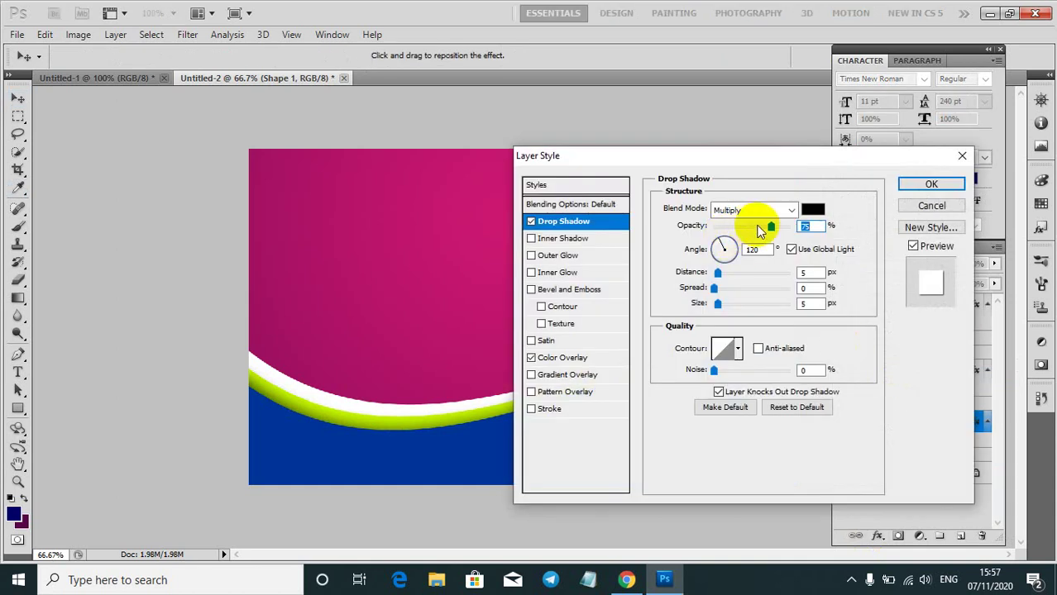
drag(723, 307, 744, 308)
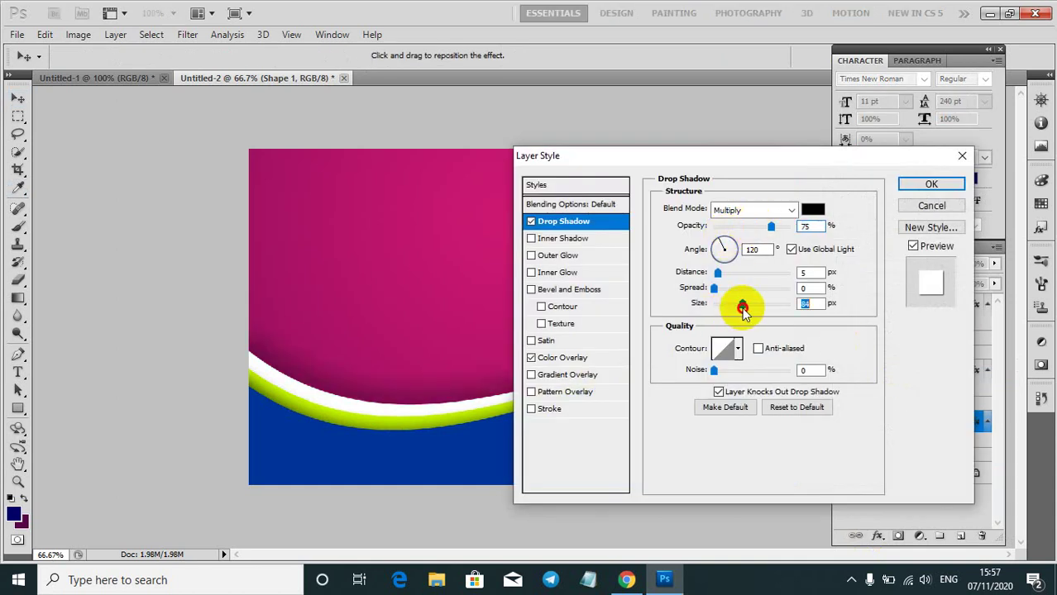
click(924, 183)
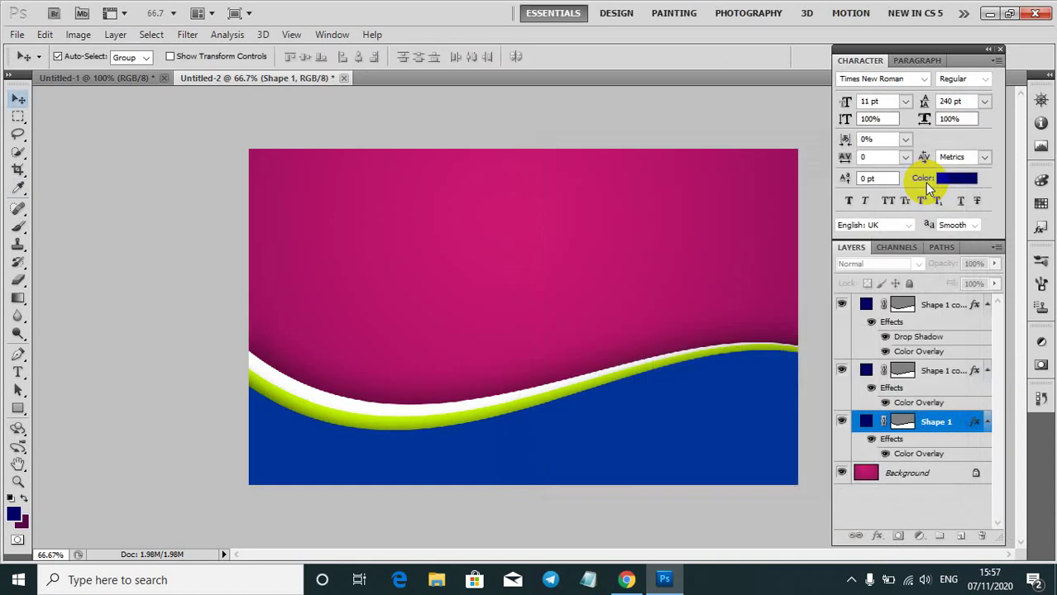
click(18, 373)
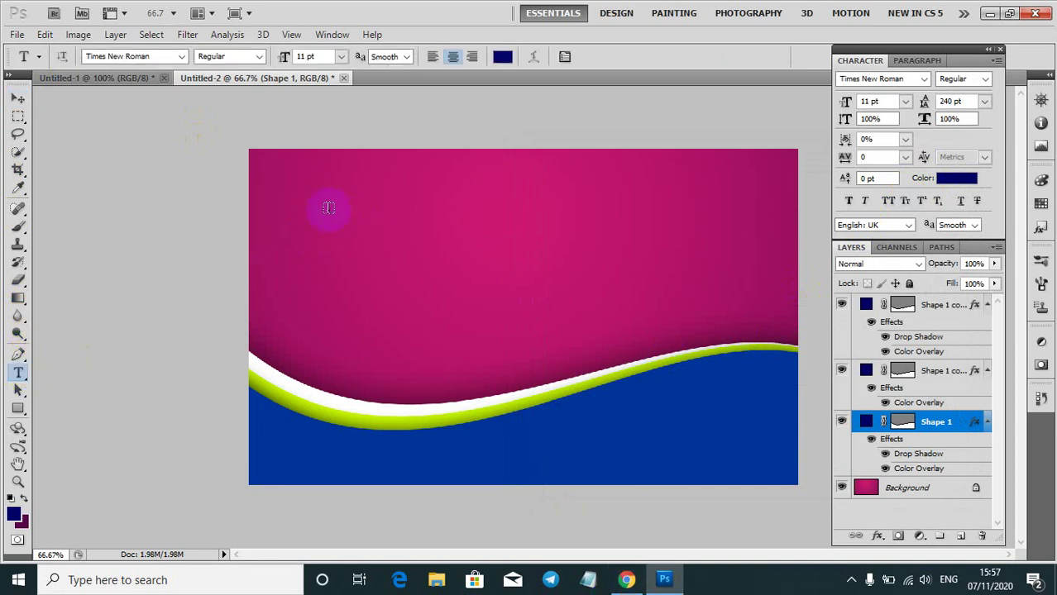
Start a text line on the card's upper left at 36 pt
click(308, 222)
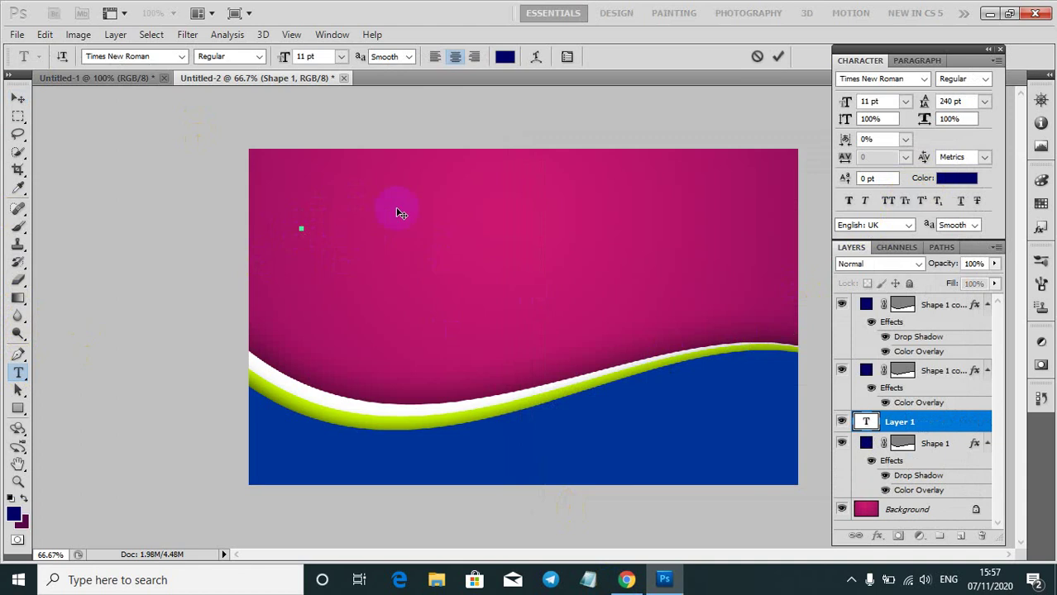
click(340, 56)
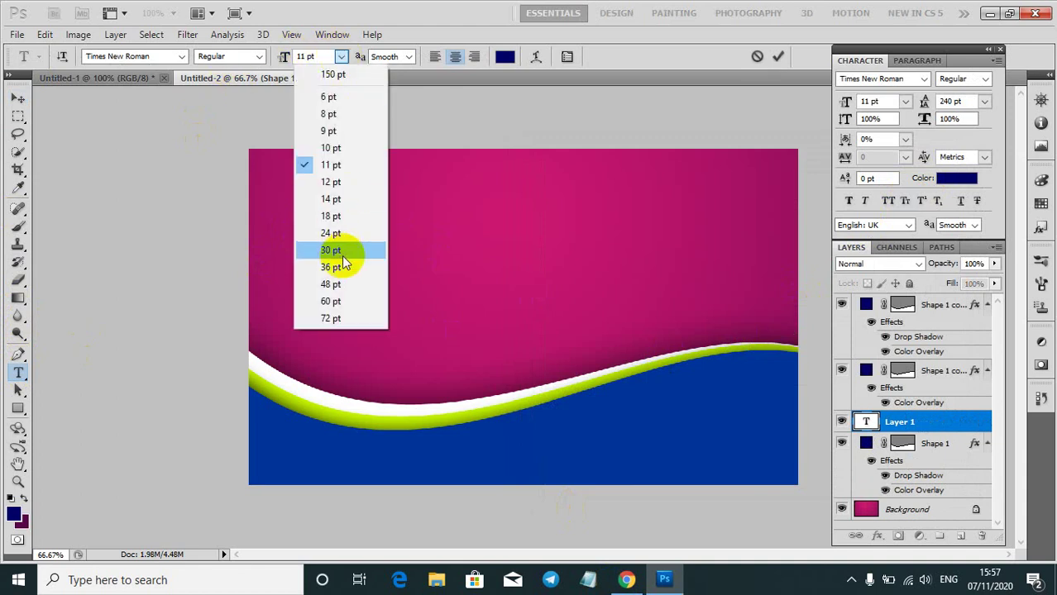
click(333, 284)
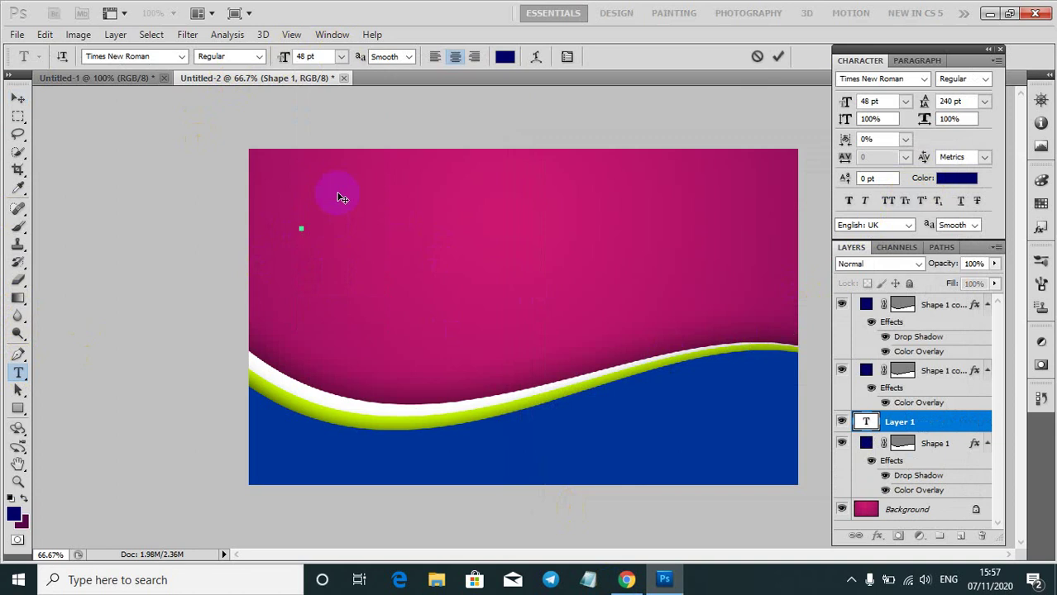
text(fu)
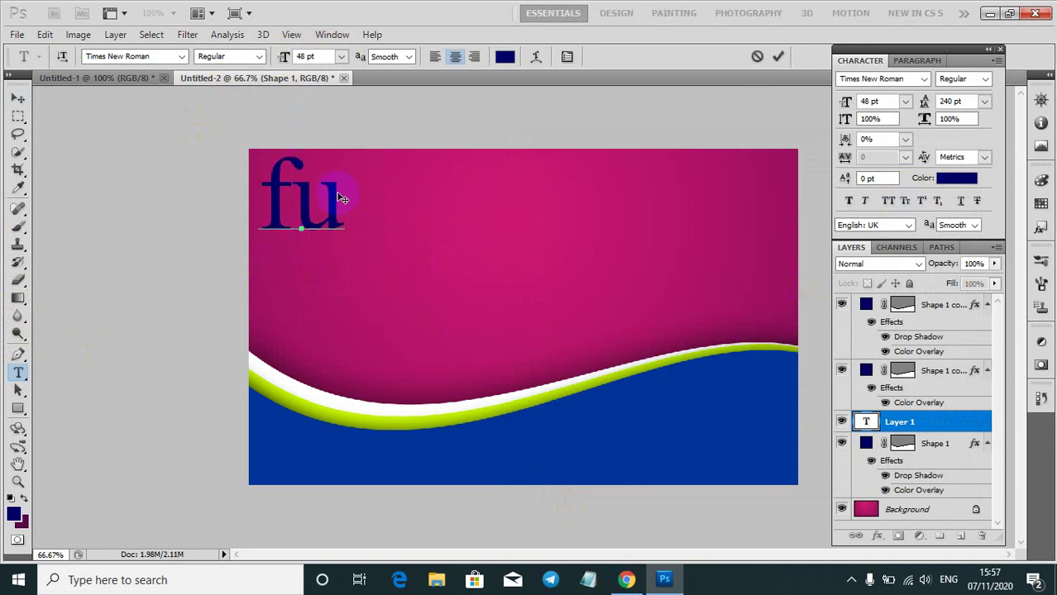
key(BackSpace)
key(BackSpace)
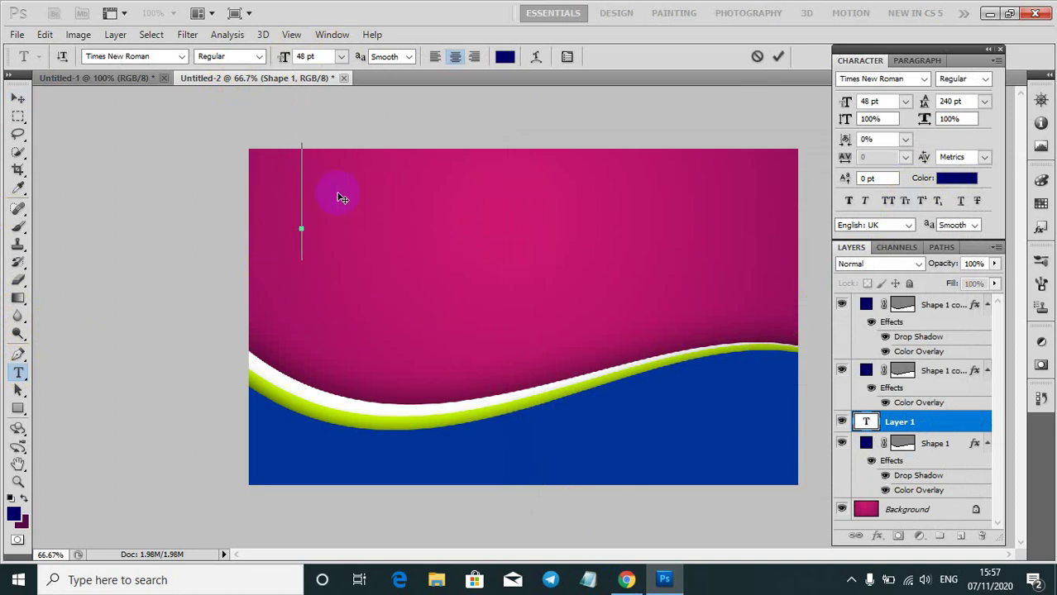
click(340, 56)
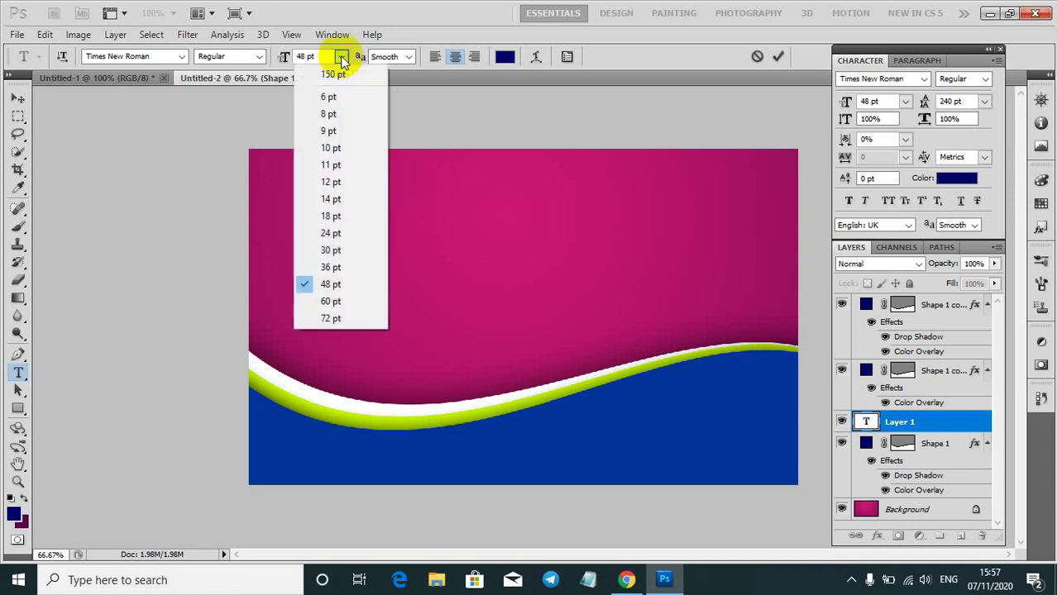
click(354, 268)
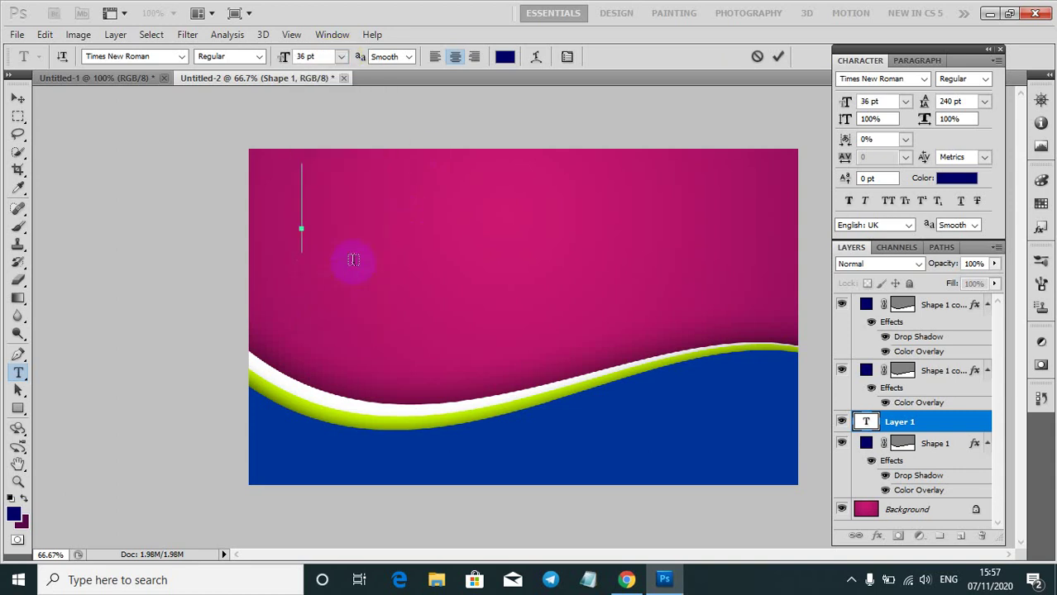
Type 'Full Name' and drag it further onto the card
text(Hu)
key(BackSpace)
key(BackSpace)
text(Full)
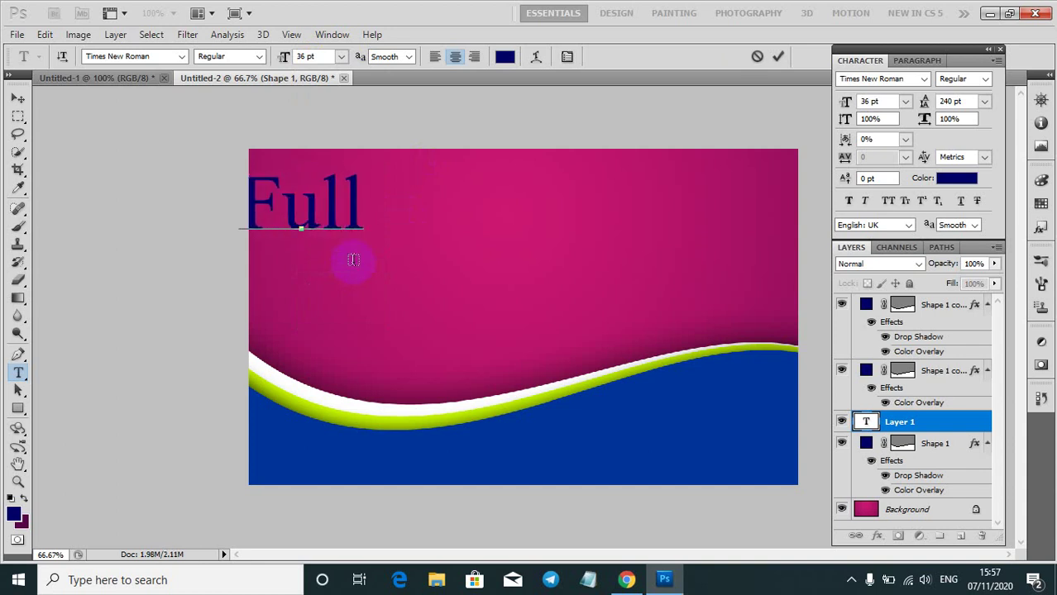
text( name=)
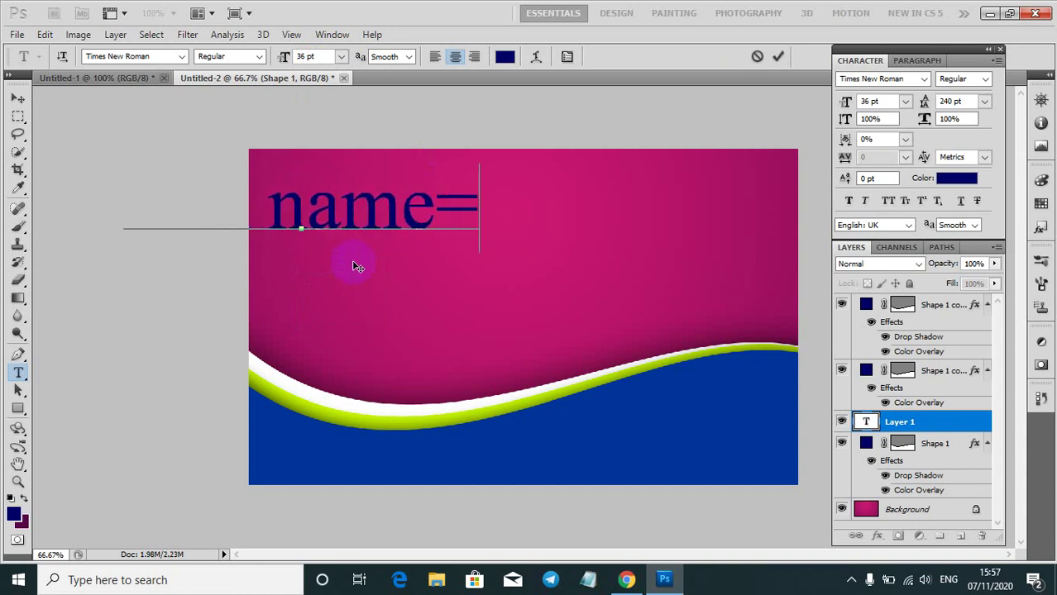
key(BackSpace)
key(BackSpace)
key(BackSpace)
key(BackSpace)
key(BackSpace)
key(BackSpace)
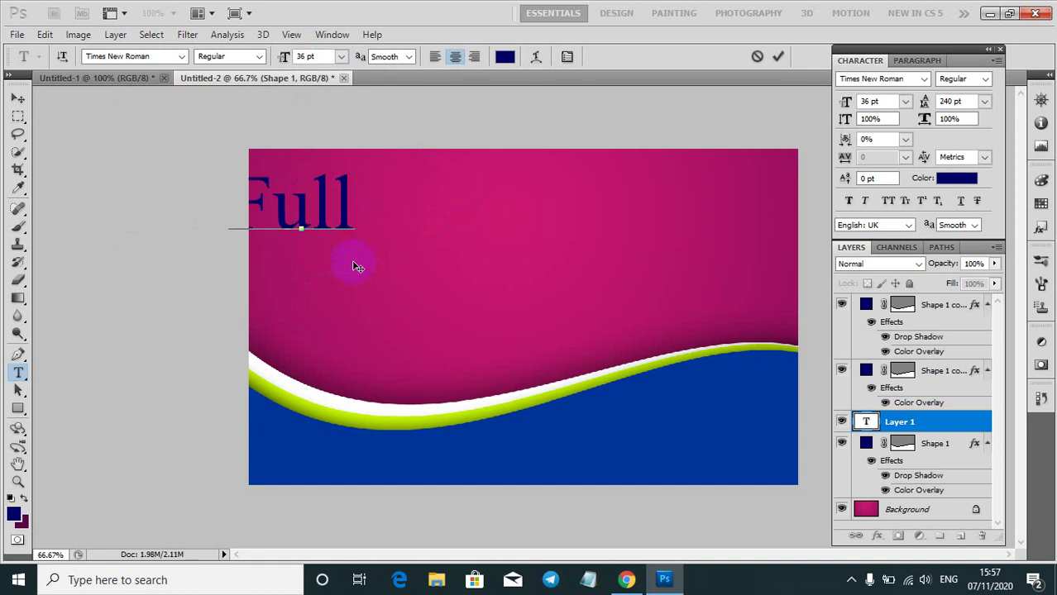
text(Nema)
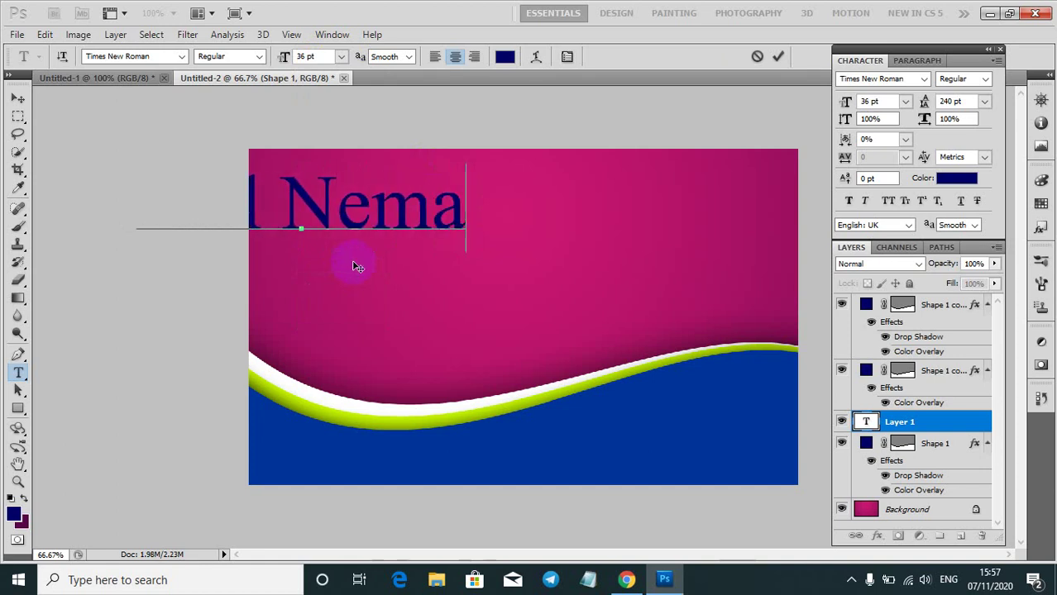
key(BackSpace)
key(BackSpace)
key(BackSpace)
text(ame)
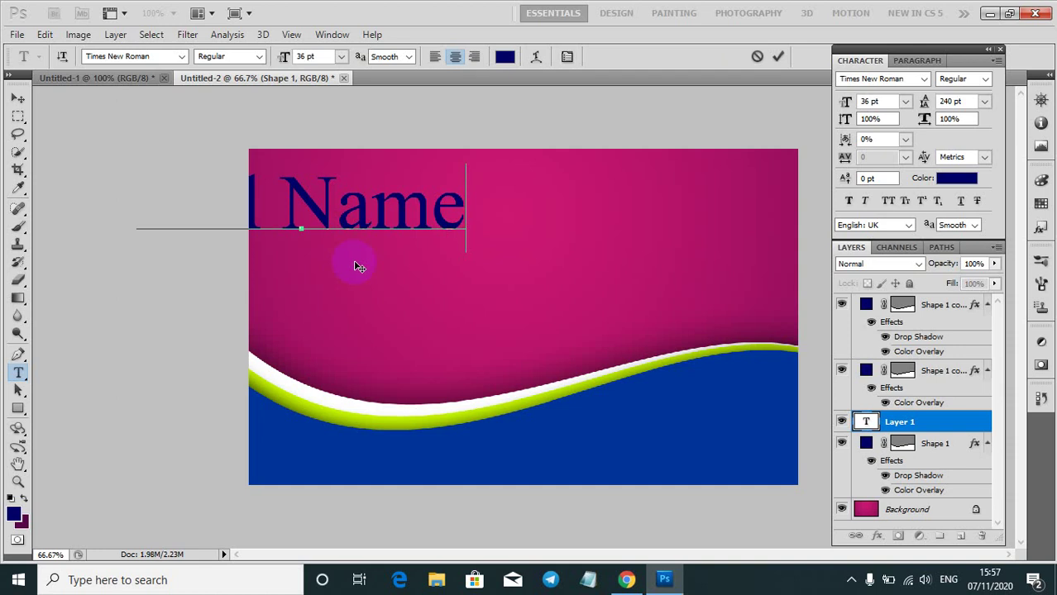
drag(366, 283, 537, 361)
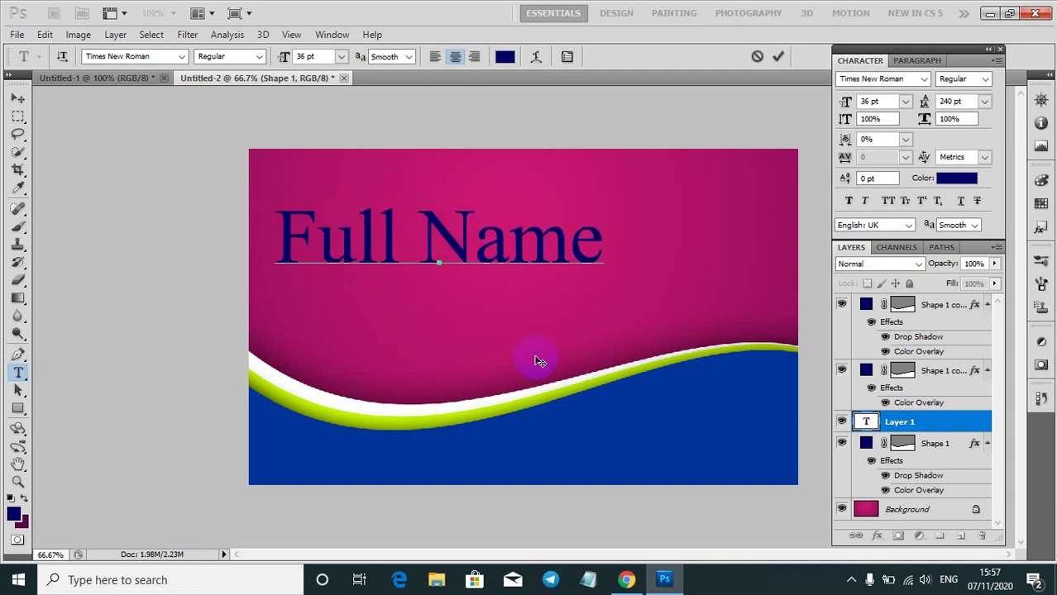
Make the Full Name text white and 24 pt
key(ctrl+a)
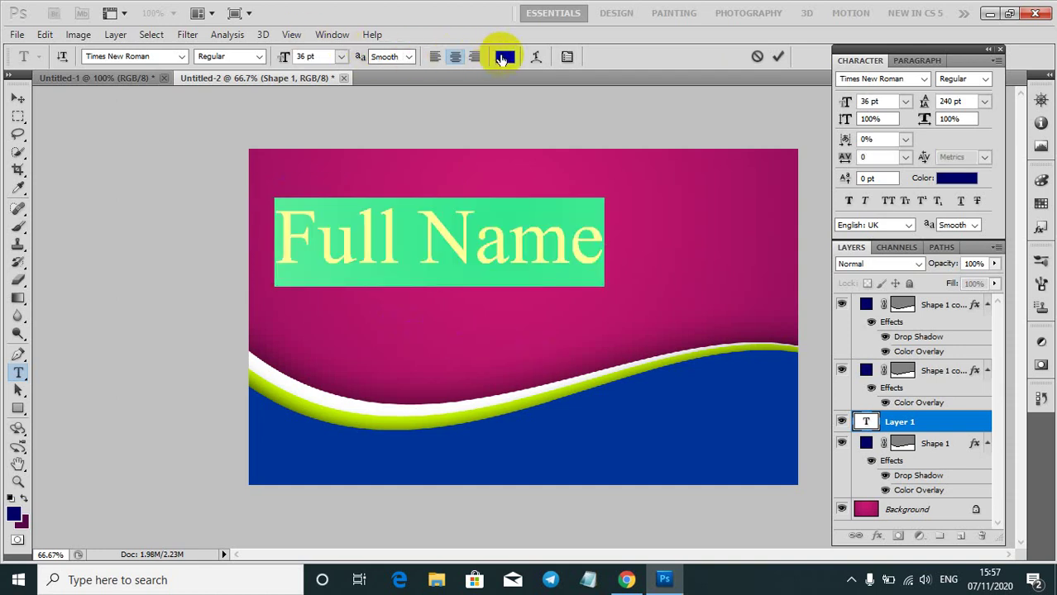
click(503, 57)
click(599, 271)
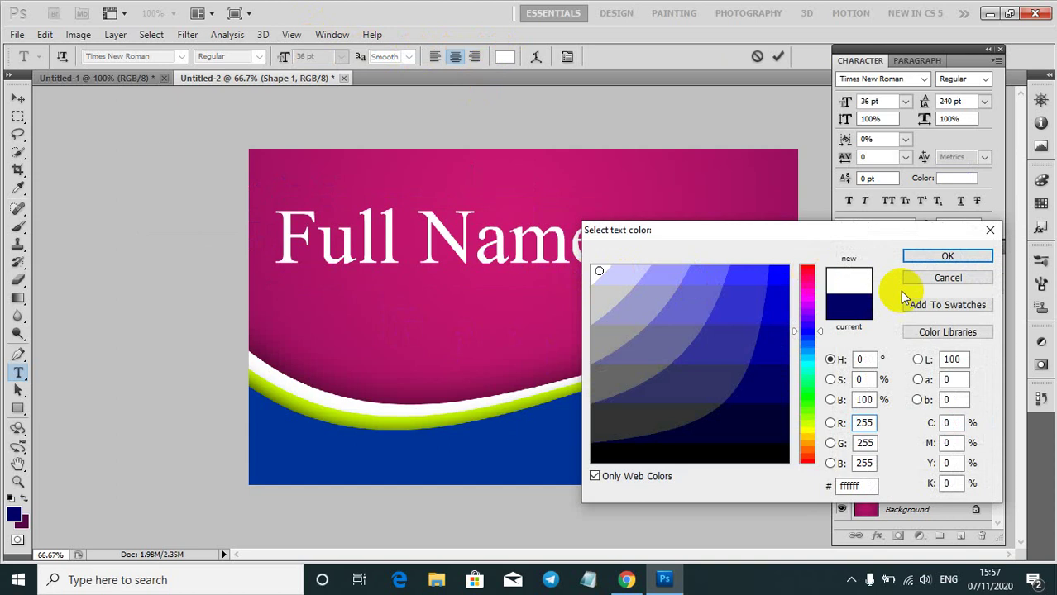
click(948, 256)
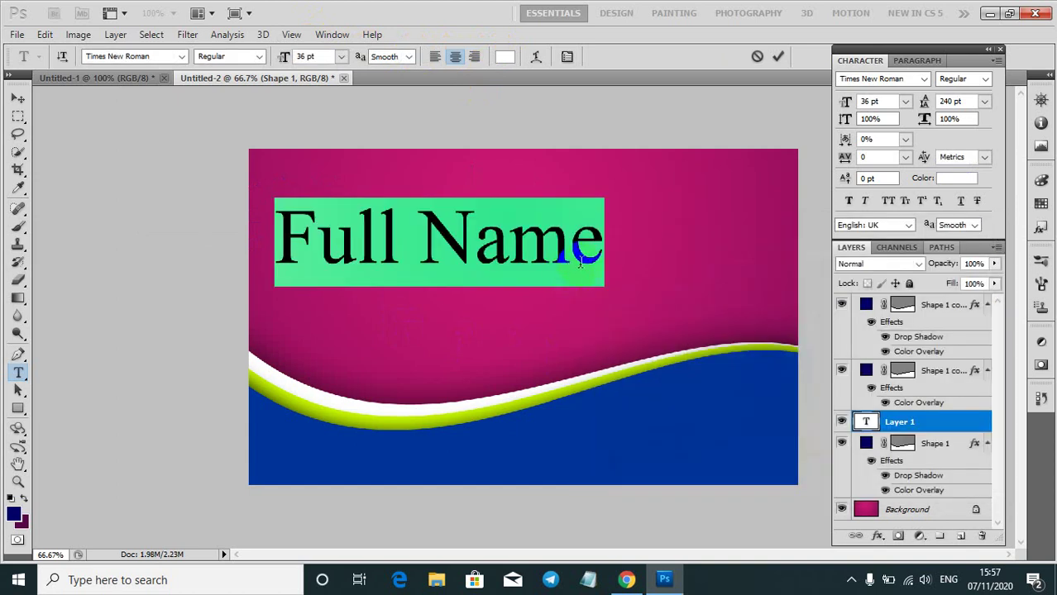
click(341, 57)
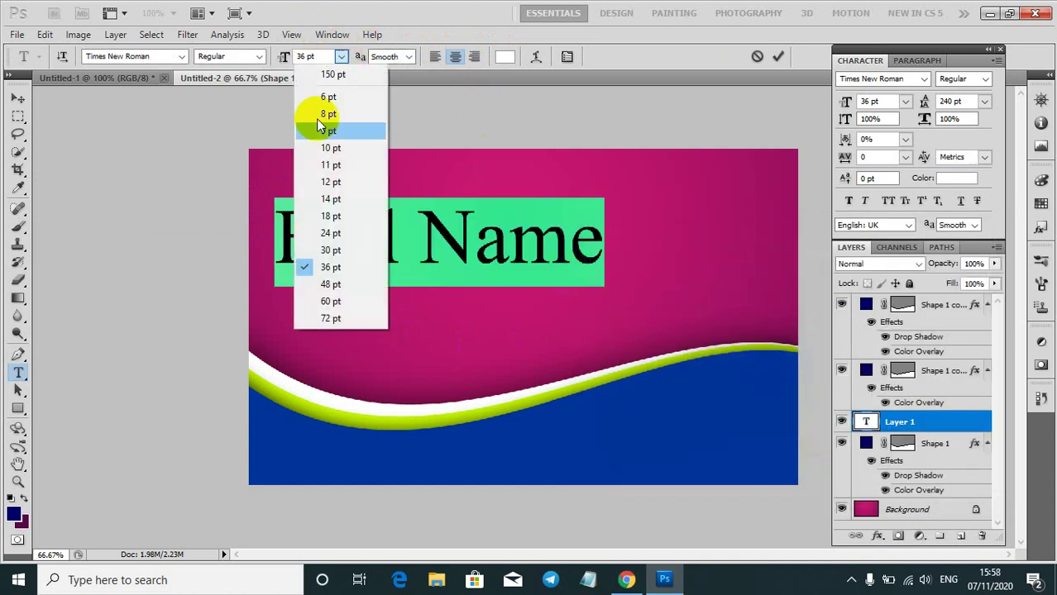
click(331, 250)
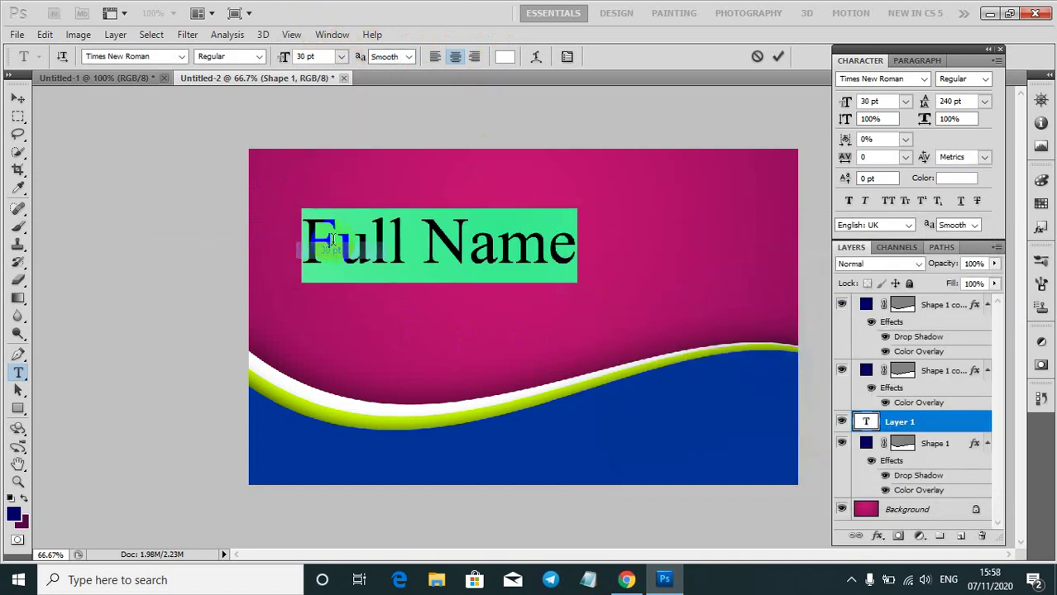
click(341, 56)
click(329, 215)
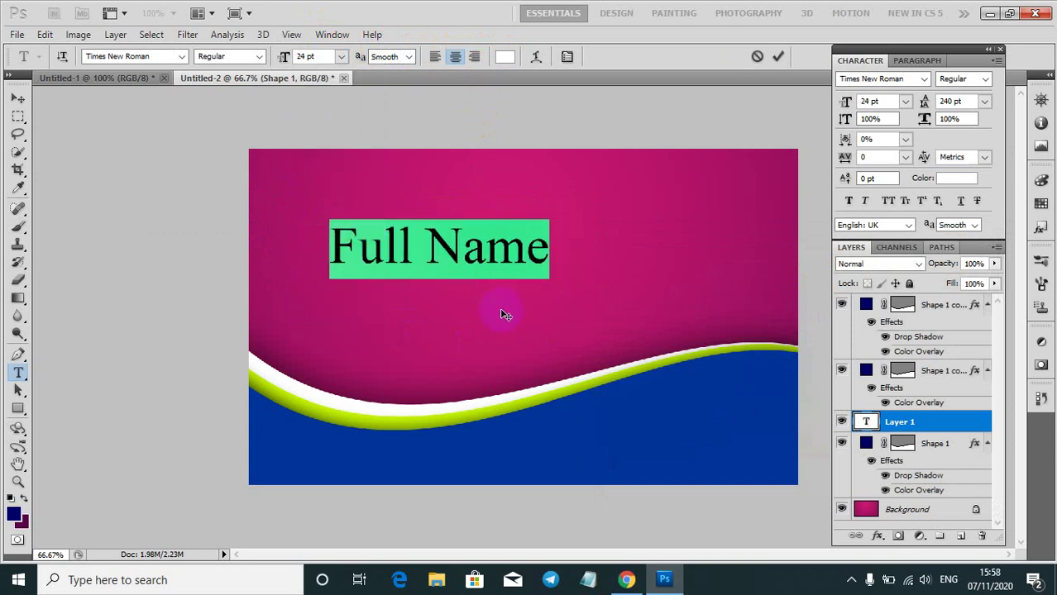
Move Full Name to the card's top left, commit it, and start a new line below
drag(503, 314, 464, 267)
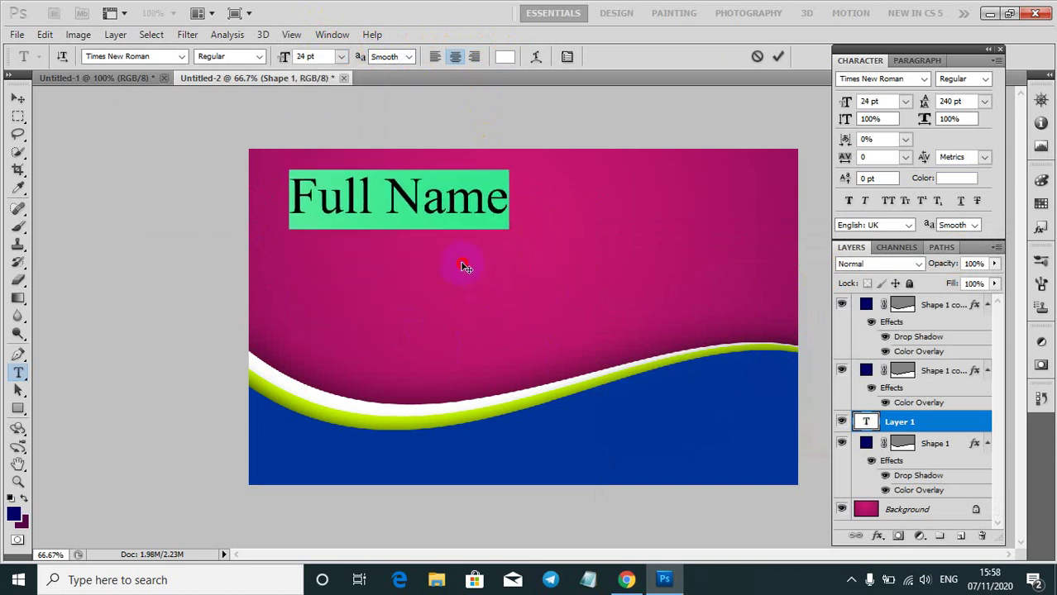
click(18, 99)
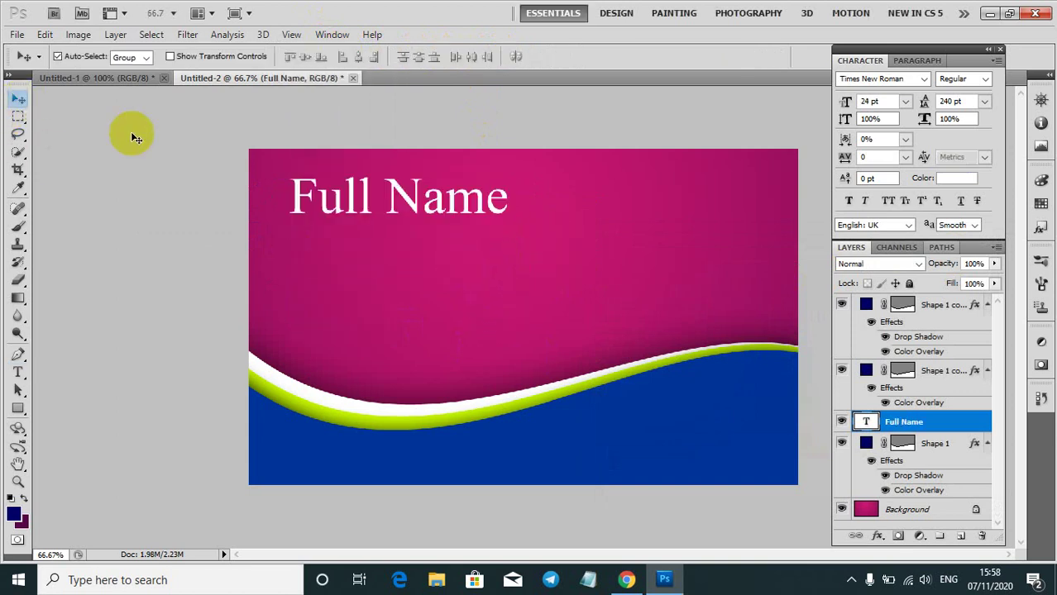
click(20, 374)
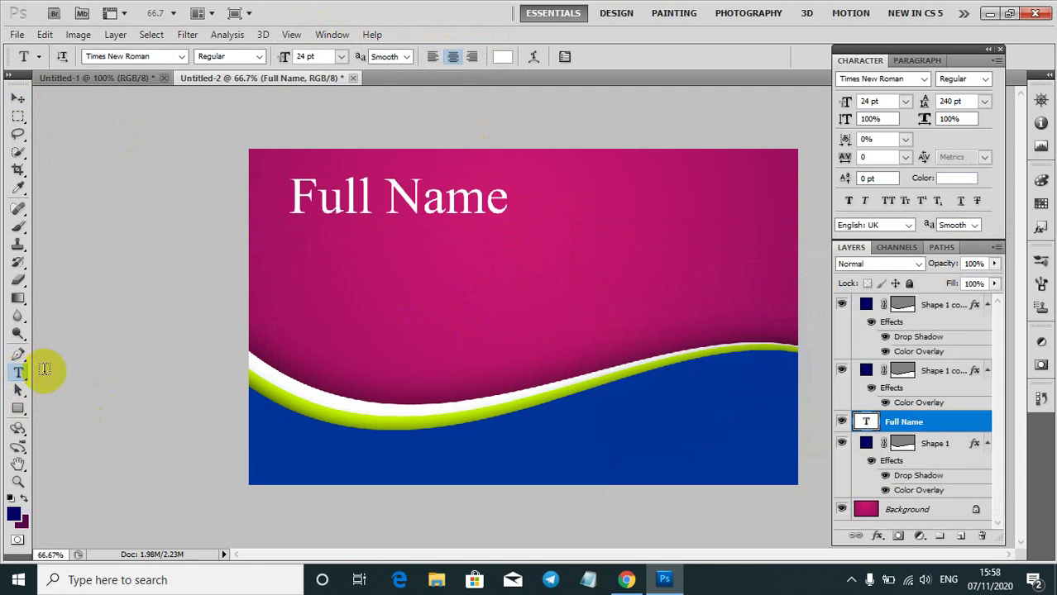
click(495, 262)
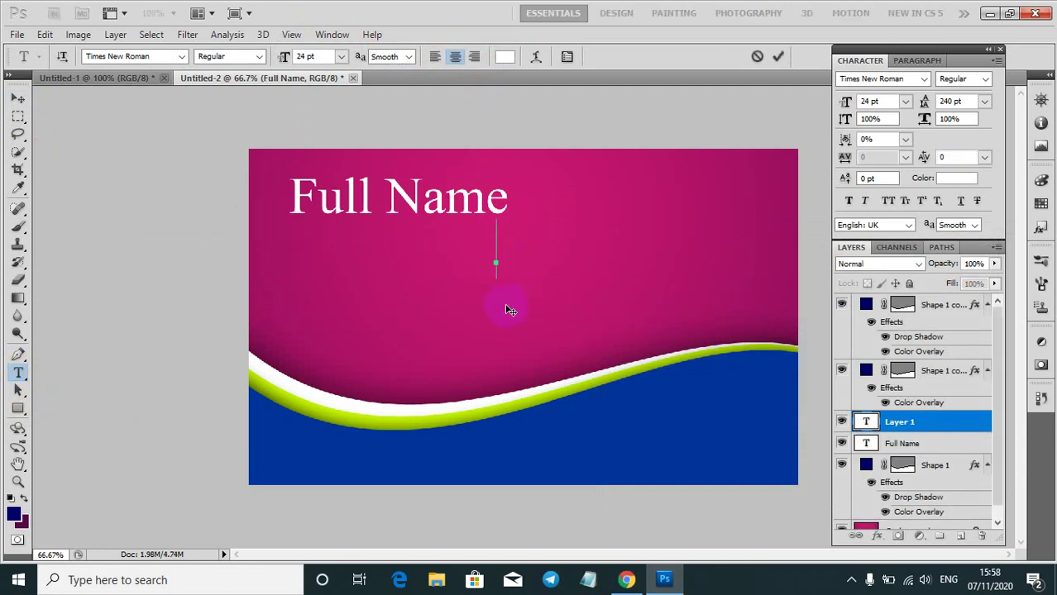
Type the contact's gmail e-mail address on the new line, fixing typos along the way
text(Yo)
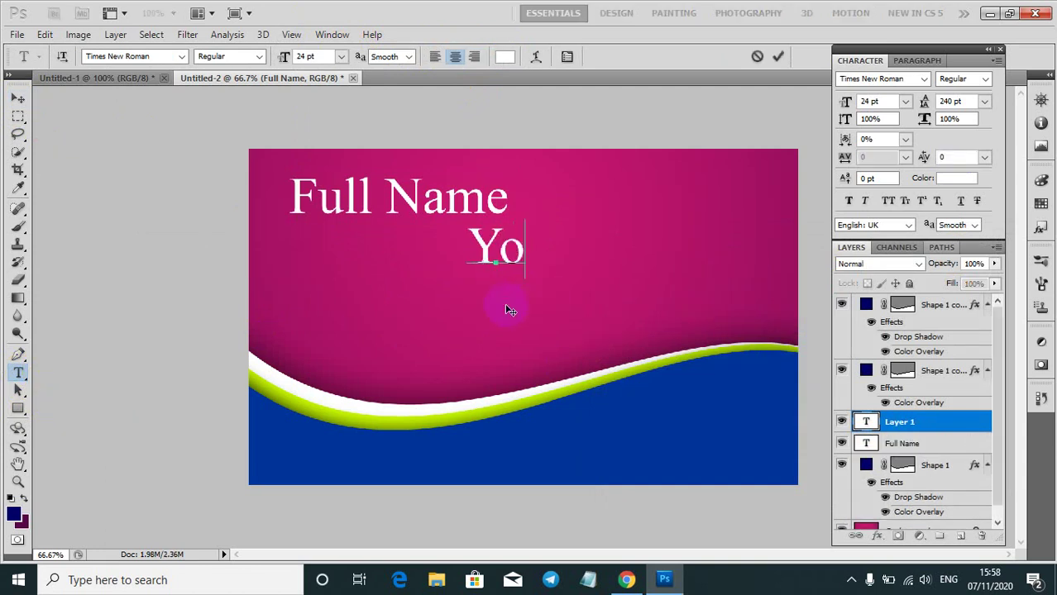
text(ur)
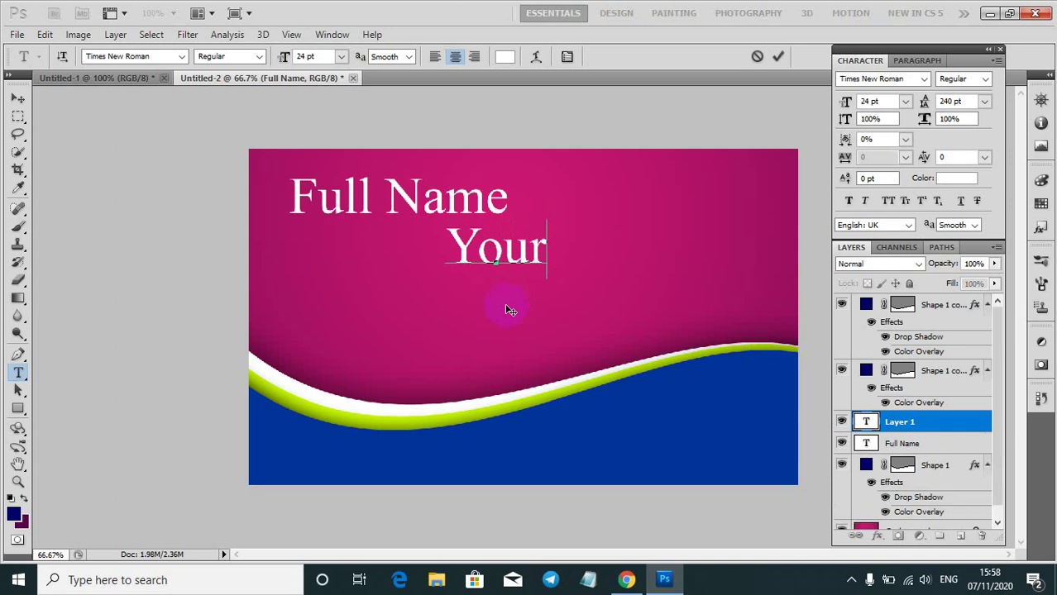
key(BackSpace)
key(BackSpace)
key(BackSpace)
key(BackSpace)
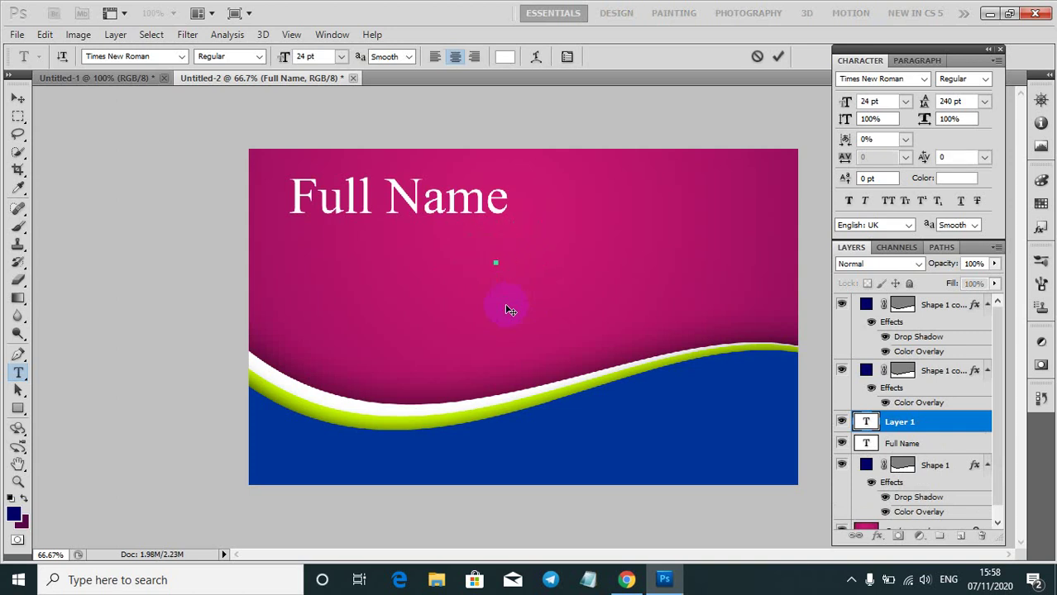
text(your)
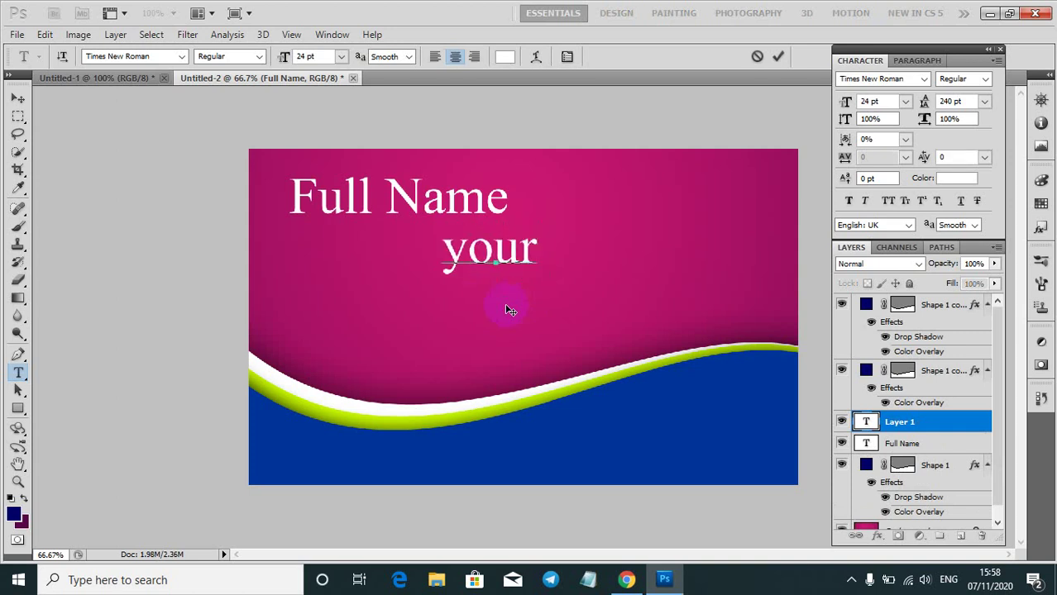
text( E)
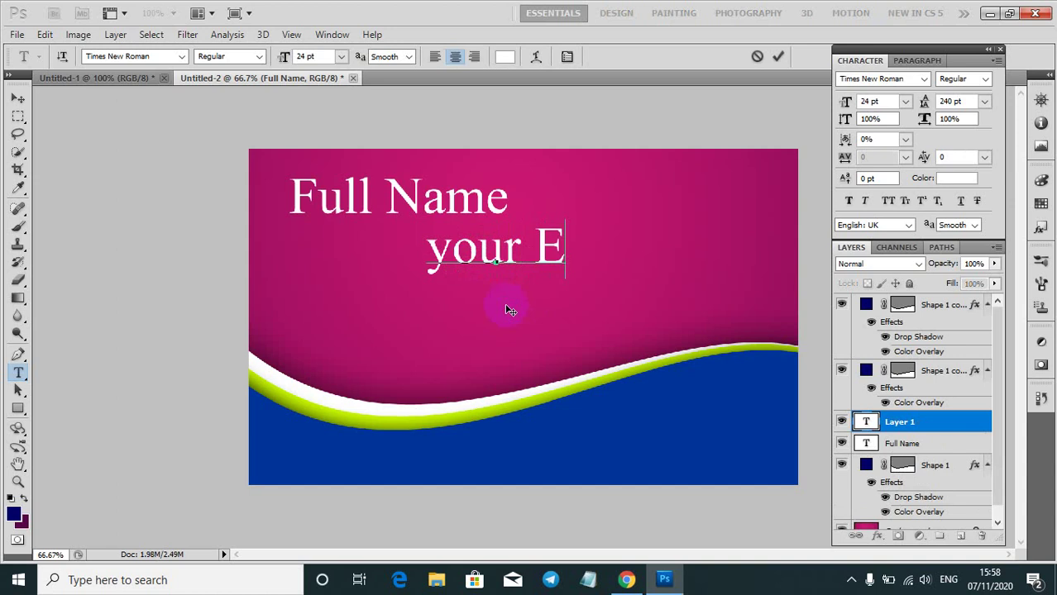
key(BackSpace)
key(BackSpace)
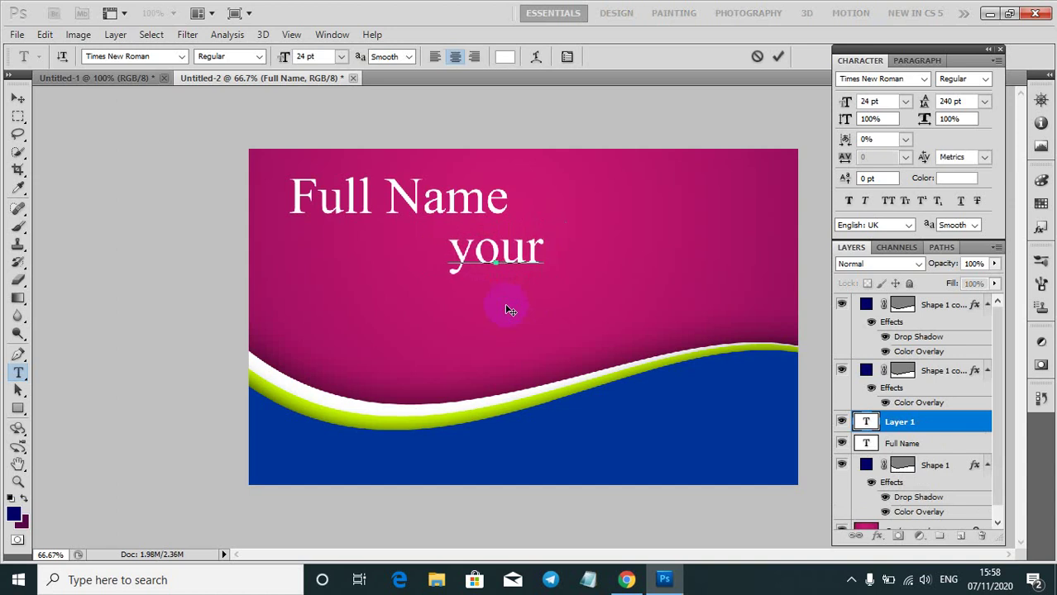
text(ema)
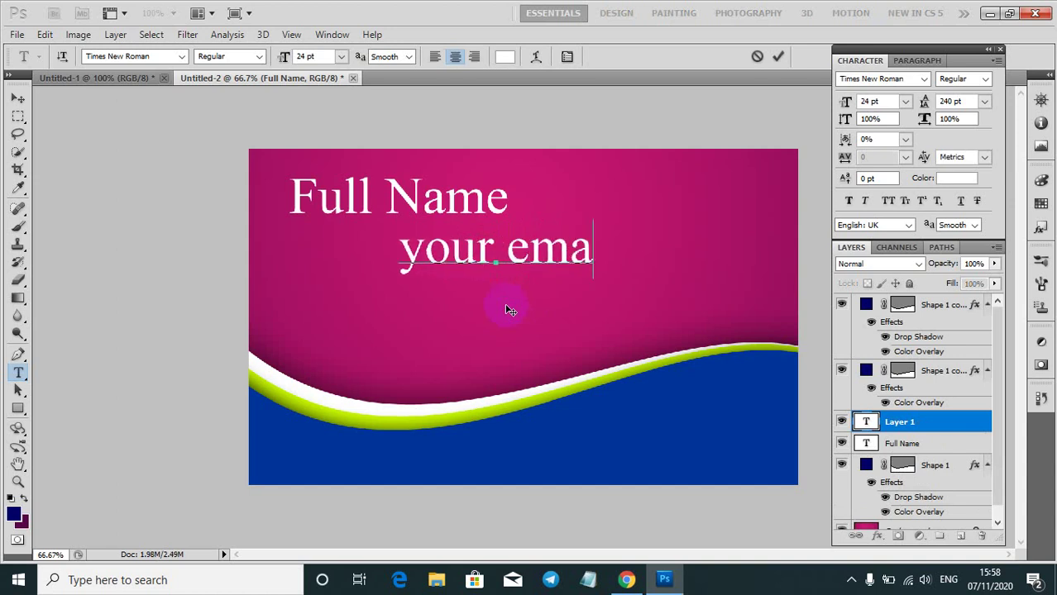
text(il)
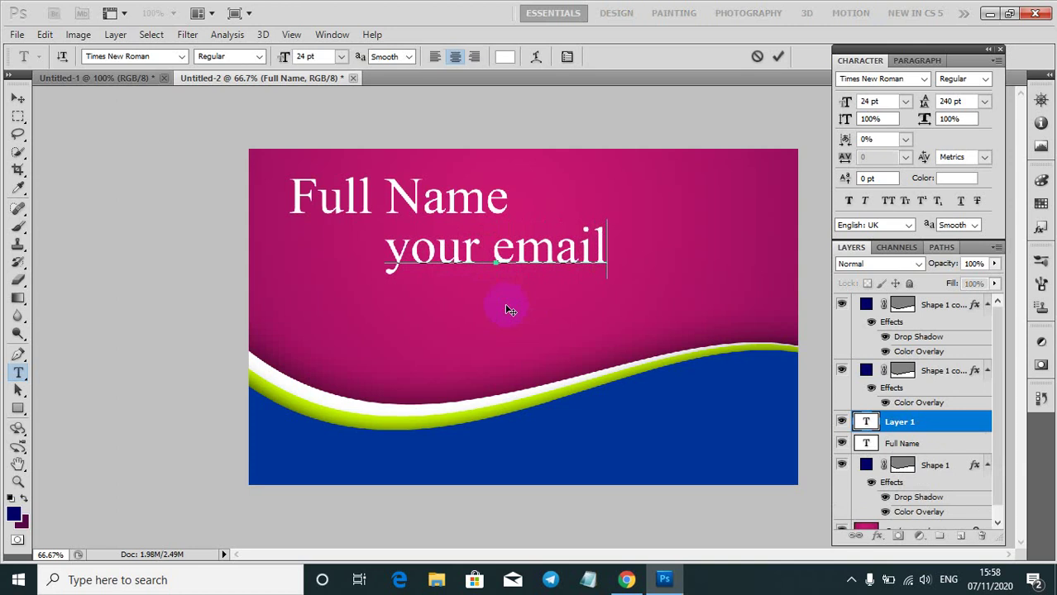
key(BackSpace)
key(BackSpace)
key(BackSpace)
key(BackSpace)
key(BackSpace)
key(BackSpace)
key(BackSpace)
key(BackSpace)
key(BackSpace)
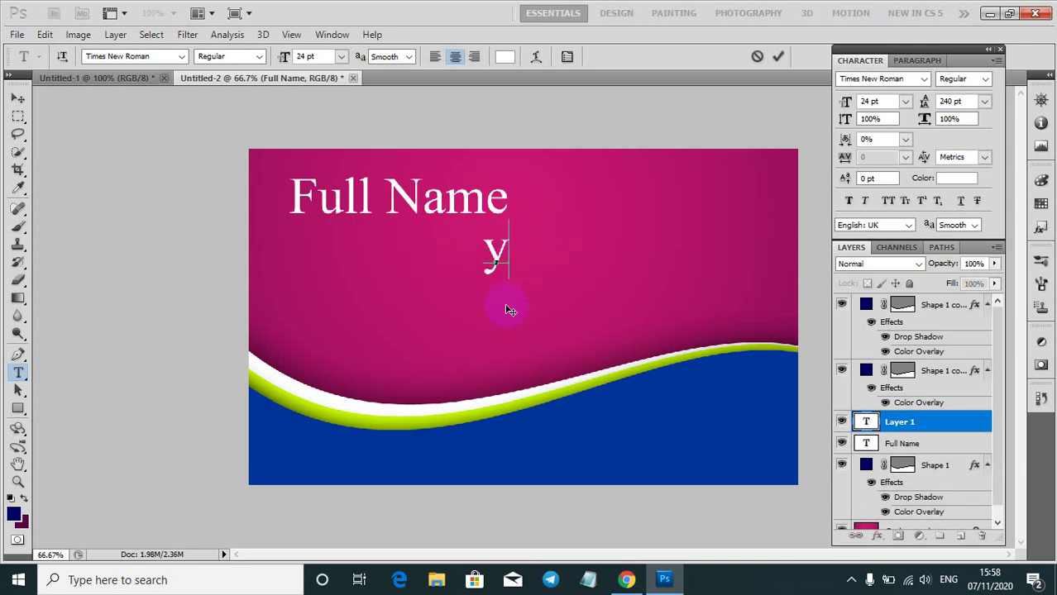
key(BackSpace)
text(t)
text(ye)
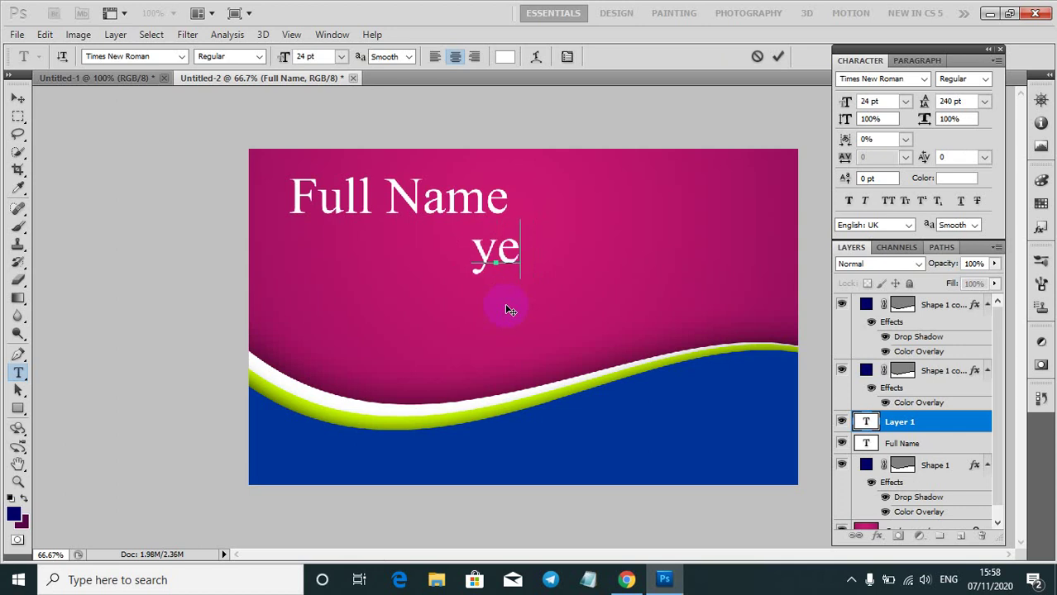
key(BackSpace)
key(BackSpace)
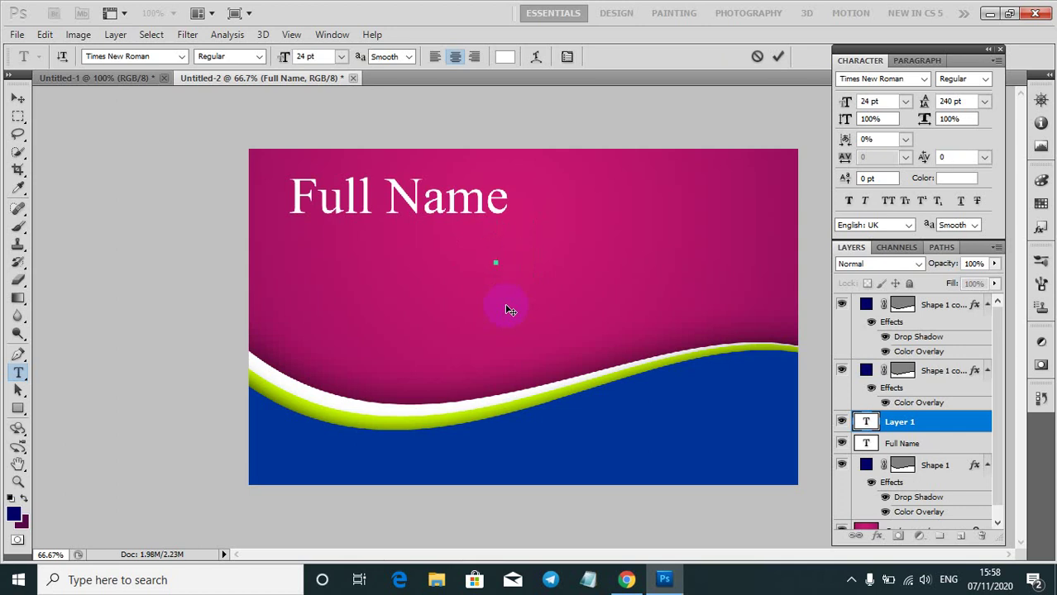
text(E)
key(BackSpace)
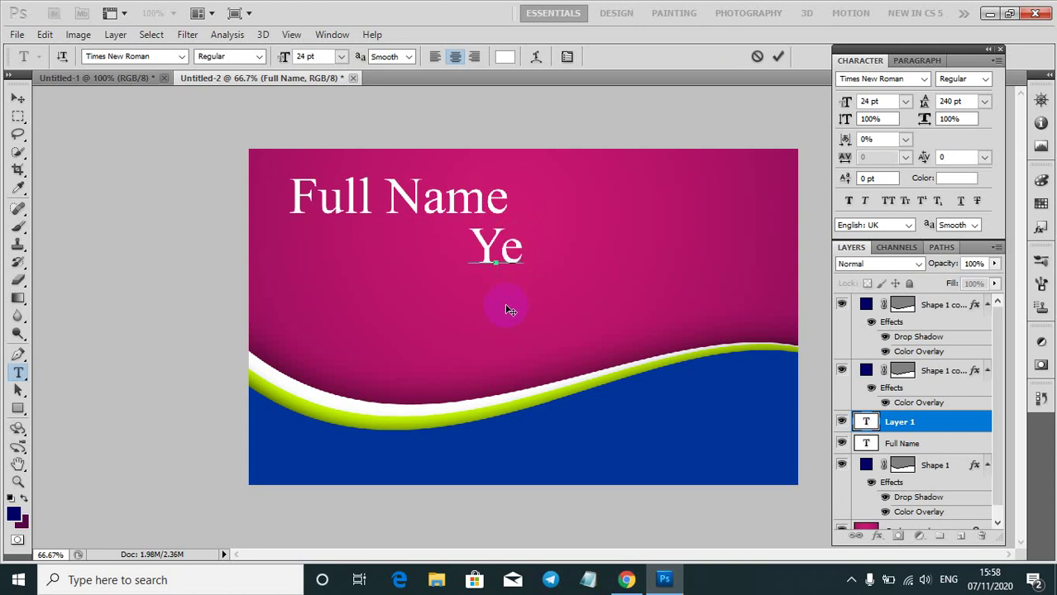
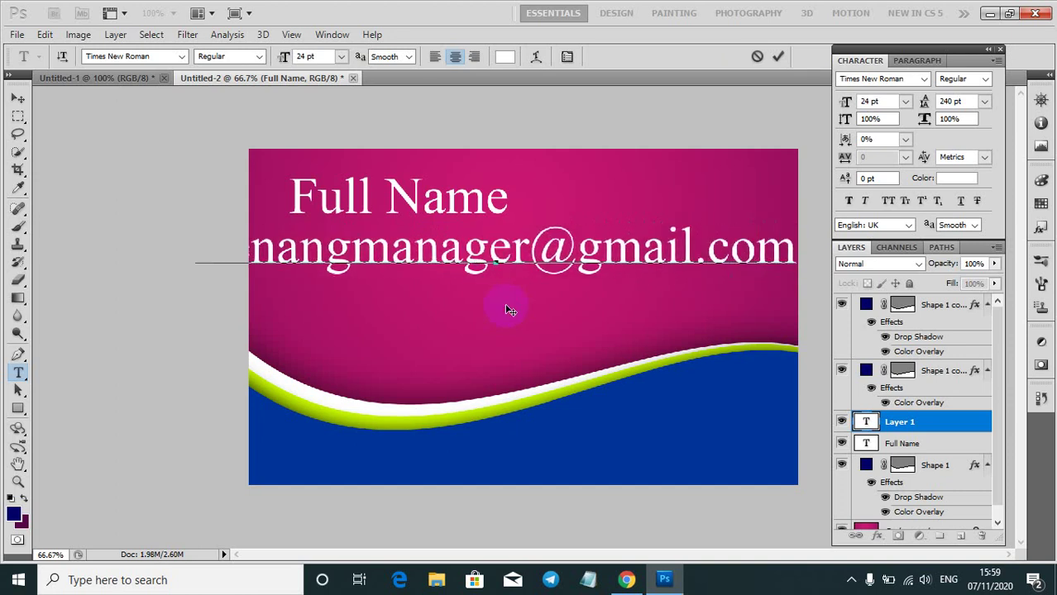
Set the e-mail text to 11 pt, move it right above the waves, and commit it
key(ctrl+a)
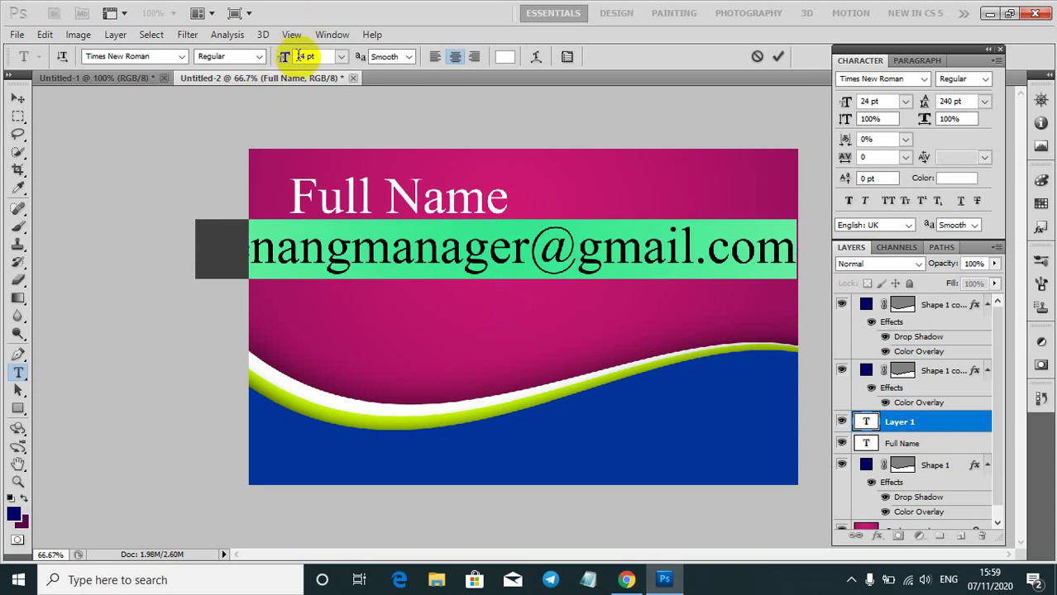
click(341, 57)
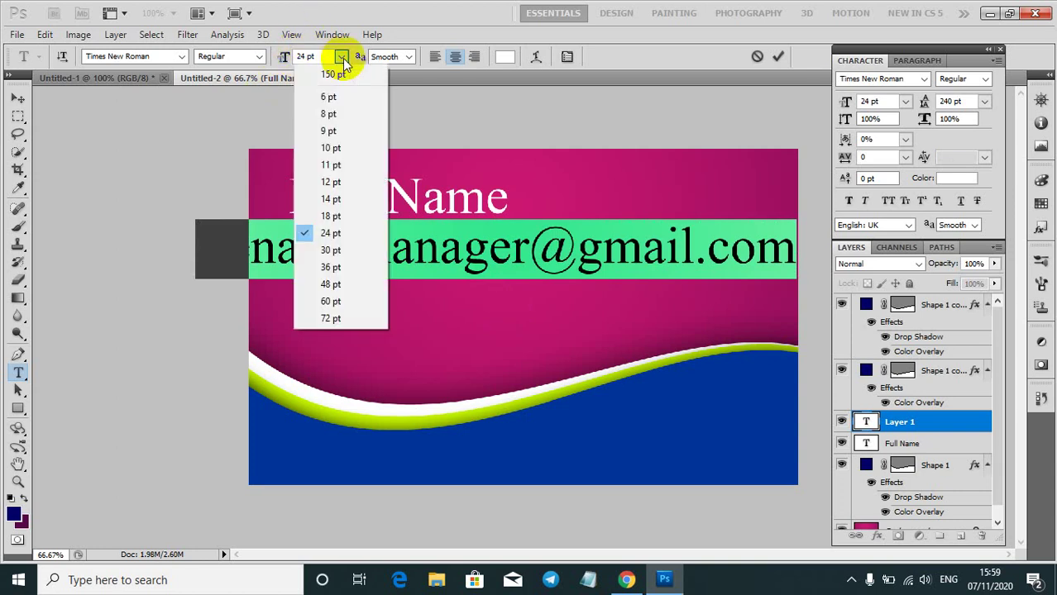
click(325, 162)
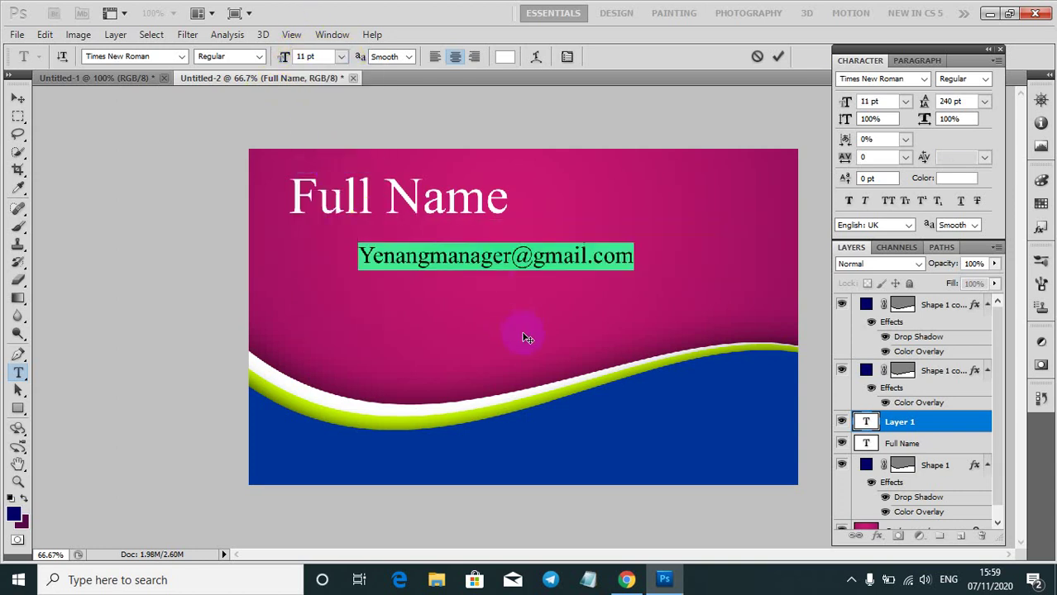
mouse_move(526, 337)
mouse_down()
mouse_move(645, 372)
mouse_move(647, 391)
mouse_up()
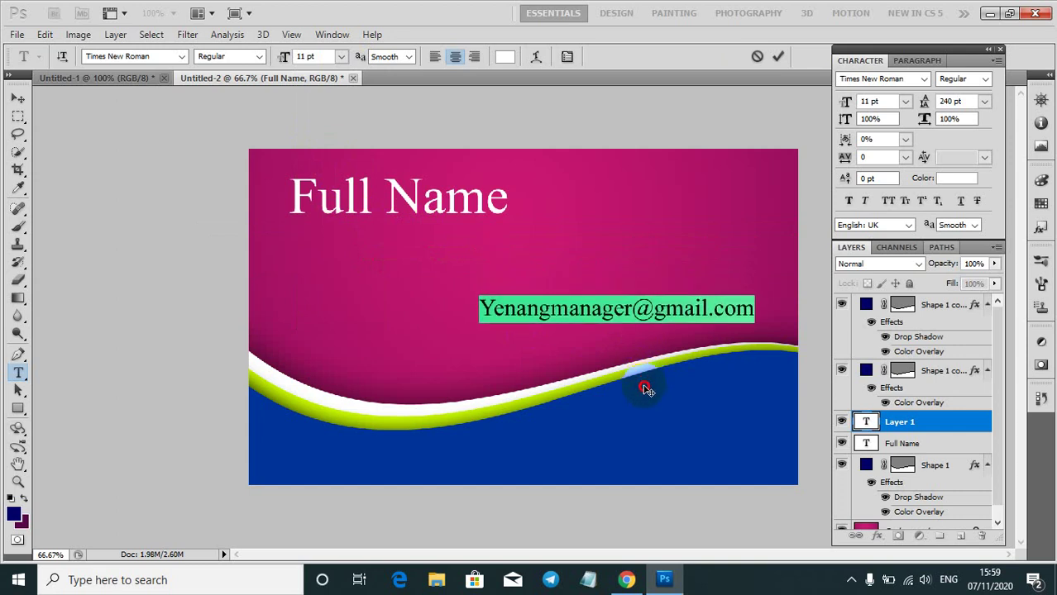
drag(646, 388, 663, 385)
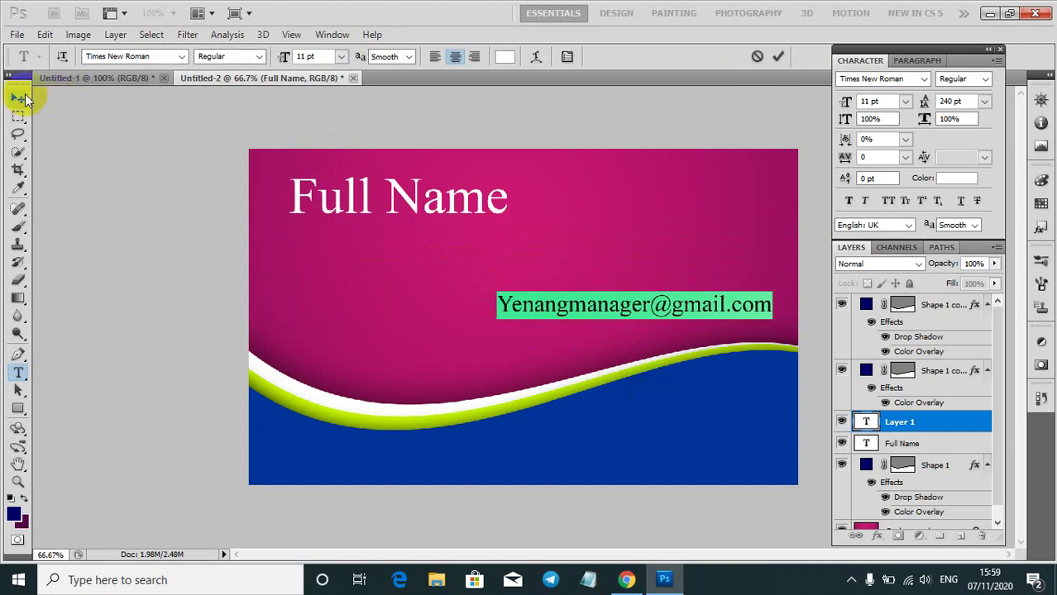
click(19, 99)
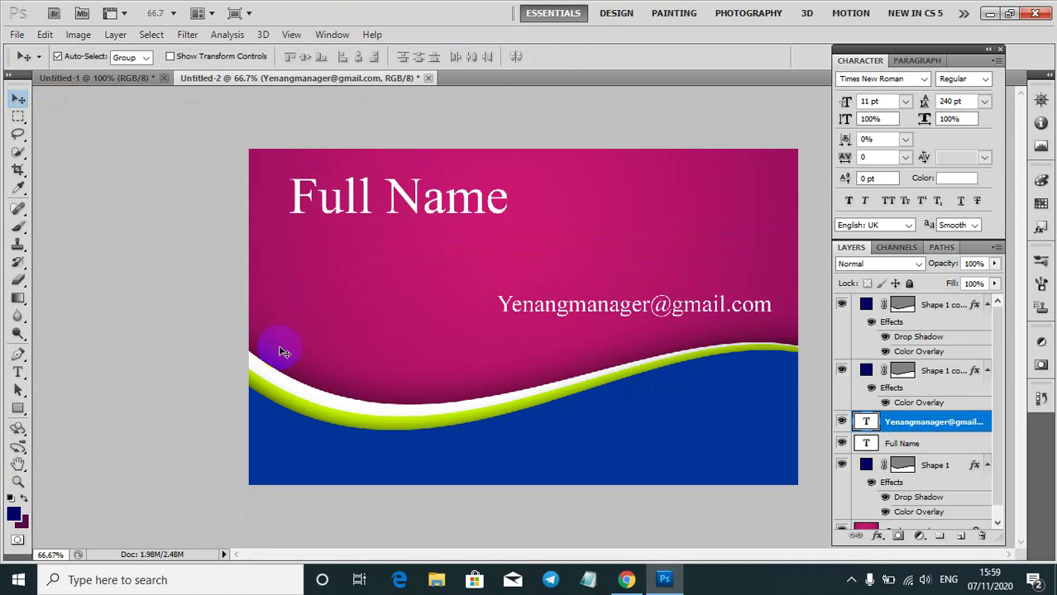
Start a text line above the e-mail reading 'Tel' with the first phone number
click(18, 373)
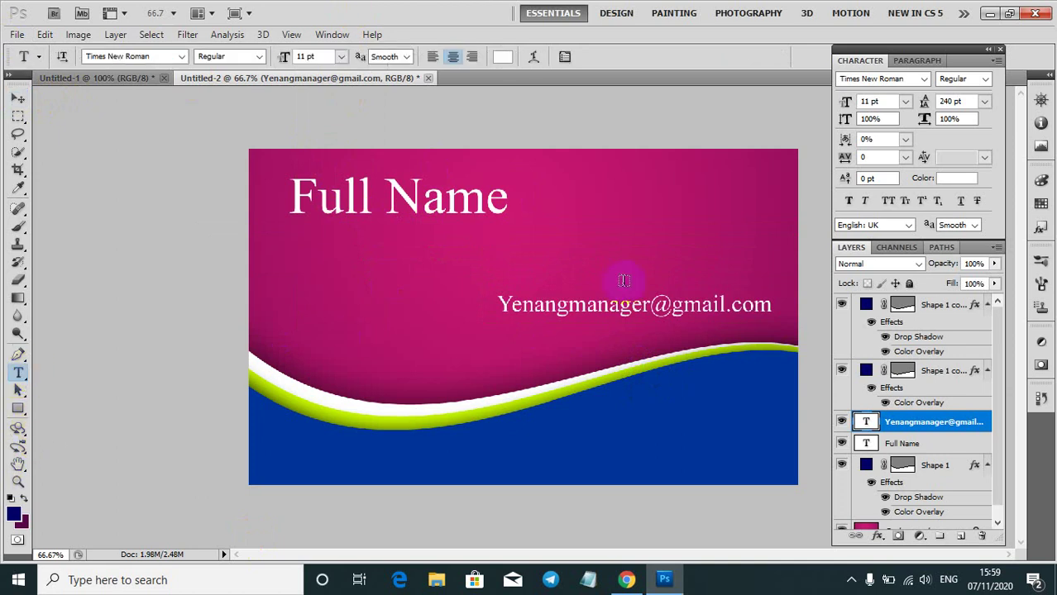
click(503, 258)
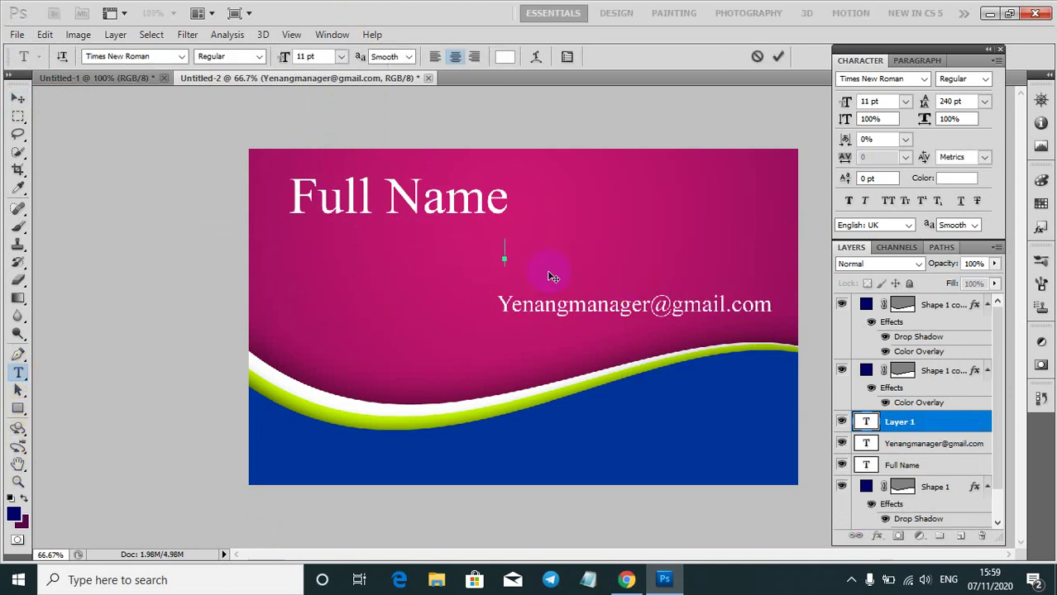
text(Te)
text(l)
text(.@)
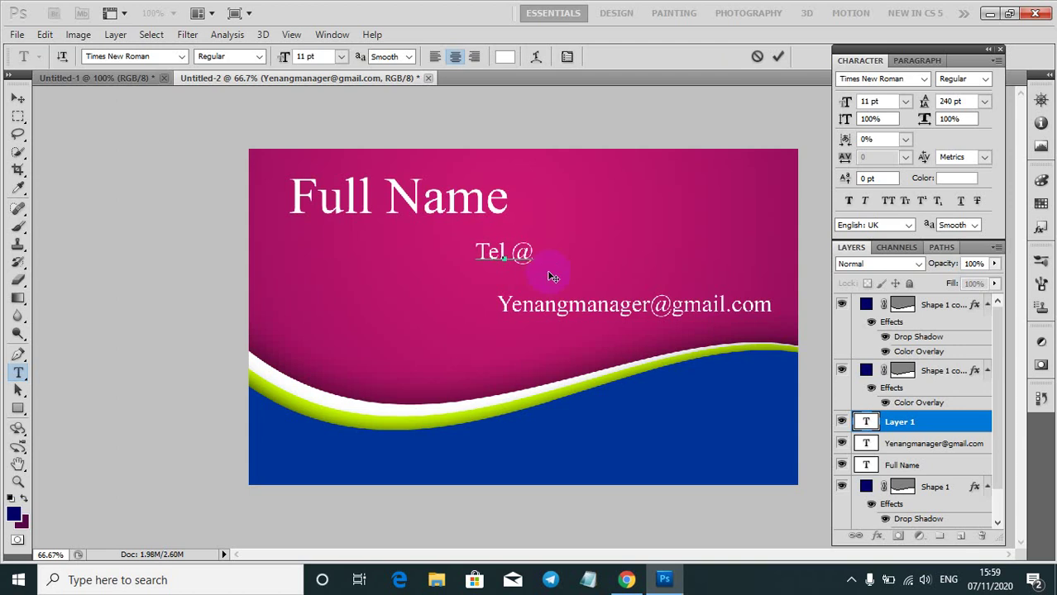
key(BackSpace)
key(BackSpace)
text(£)
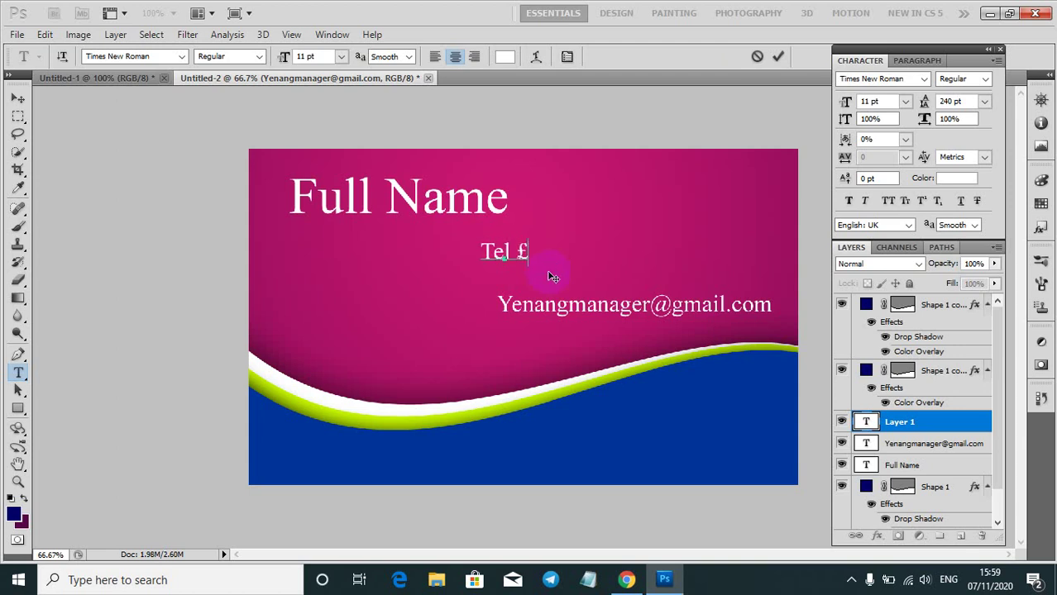
key(BackSpace)
key(BackSpace)
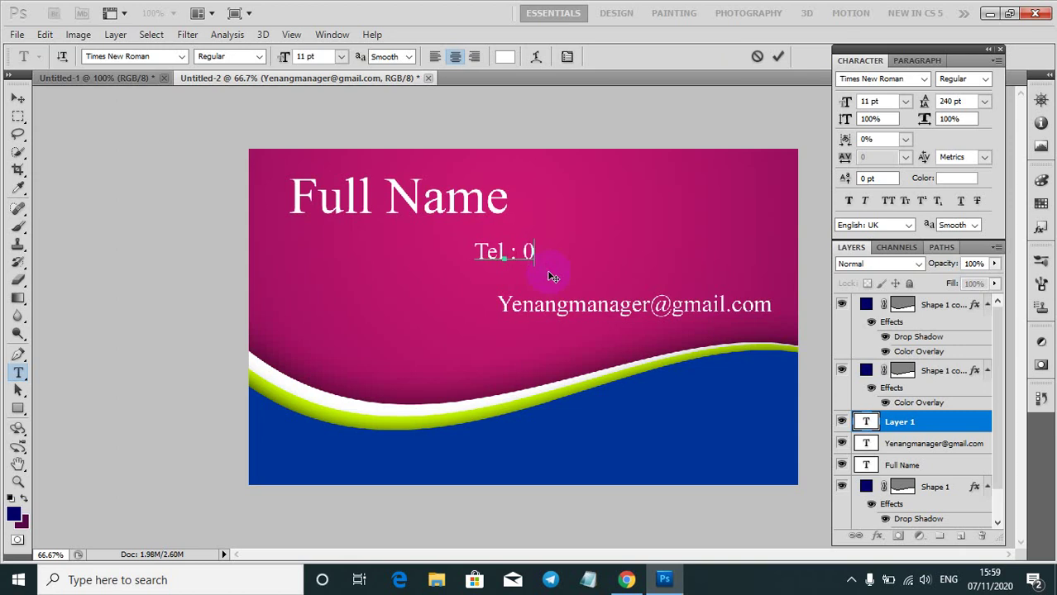
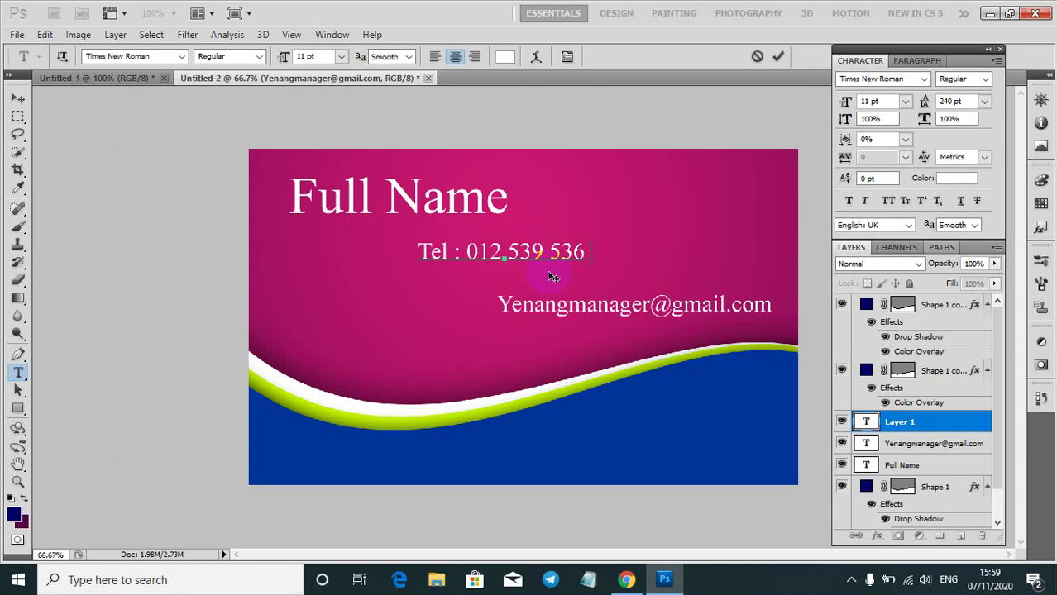
mouse_move(529, 301)
mouse_down()
mouse_move(594, 290)
mouse_move(606, 312)
mouse_up()
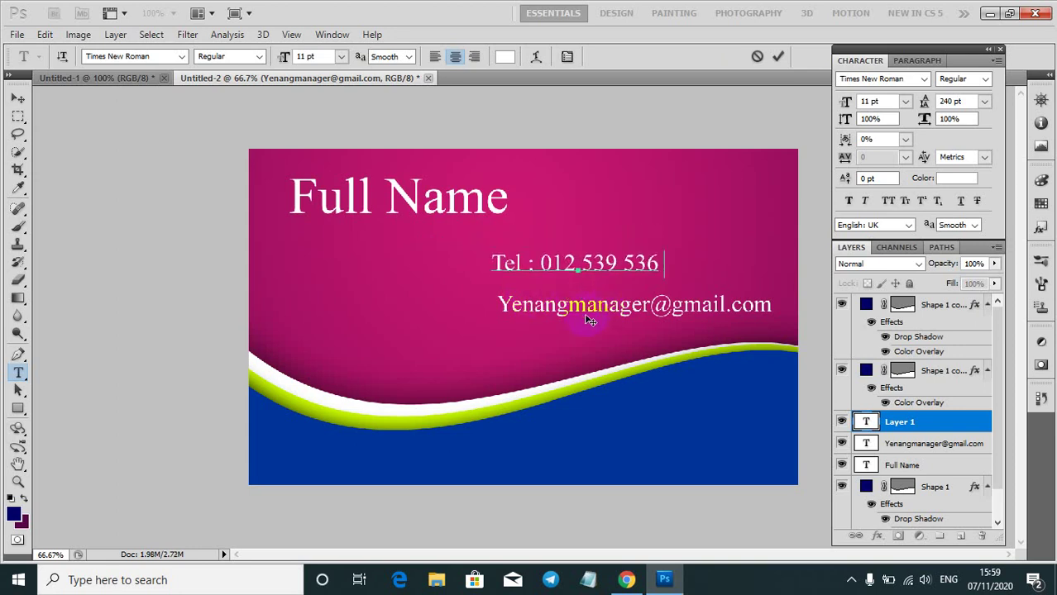
Add the second phone number and line the Tel text up over the e-mail
text(/)
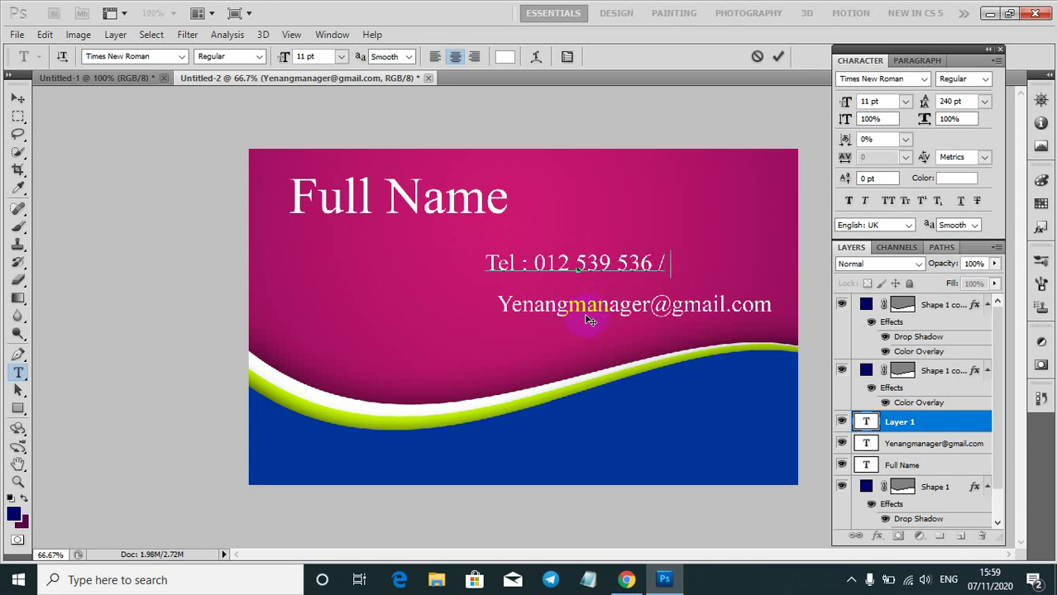
text( 012)
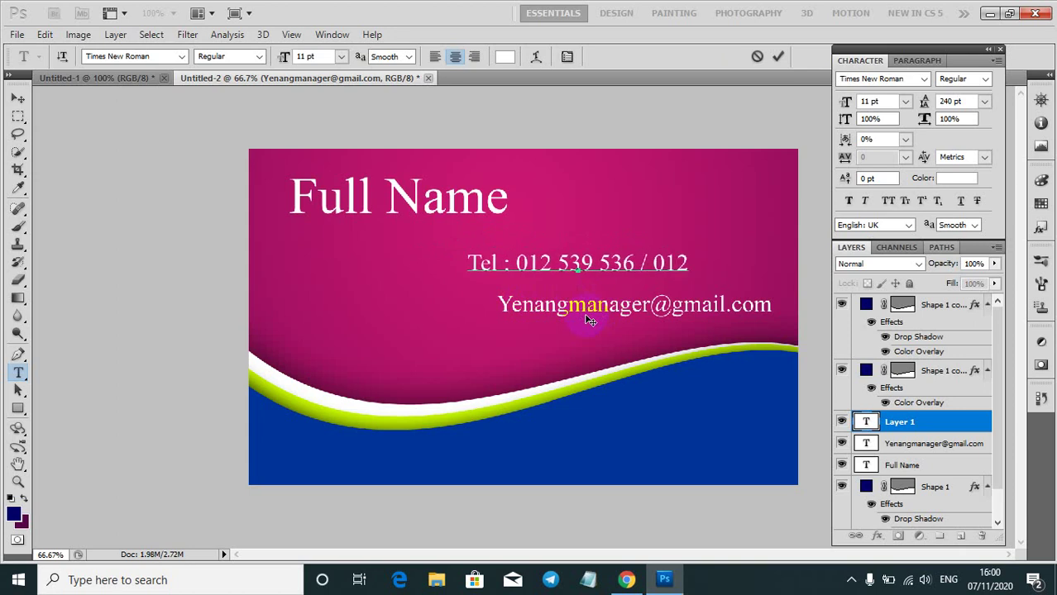
key(BackSpace)
key(BackSpace)
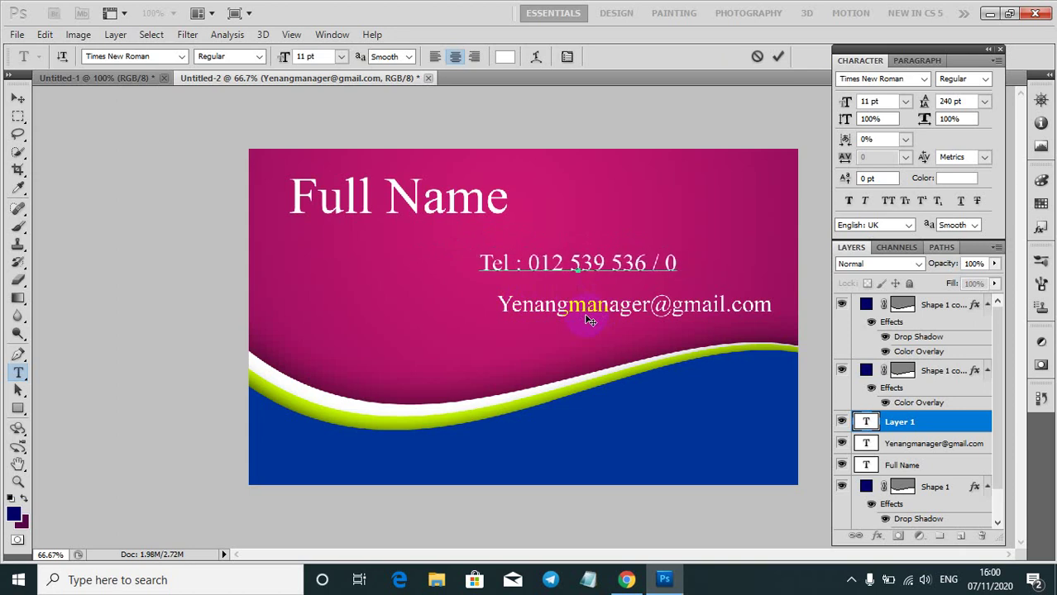
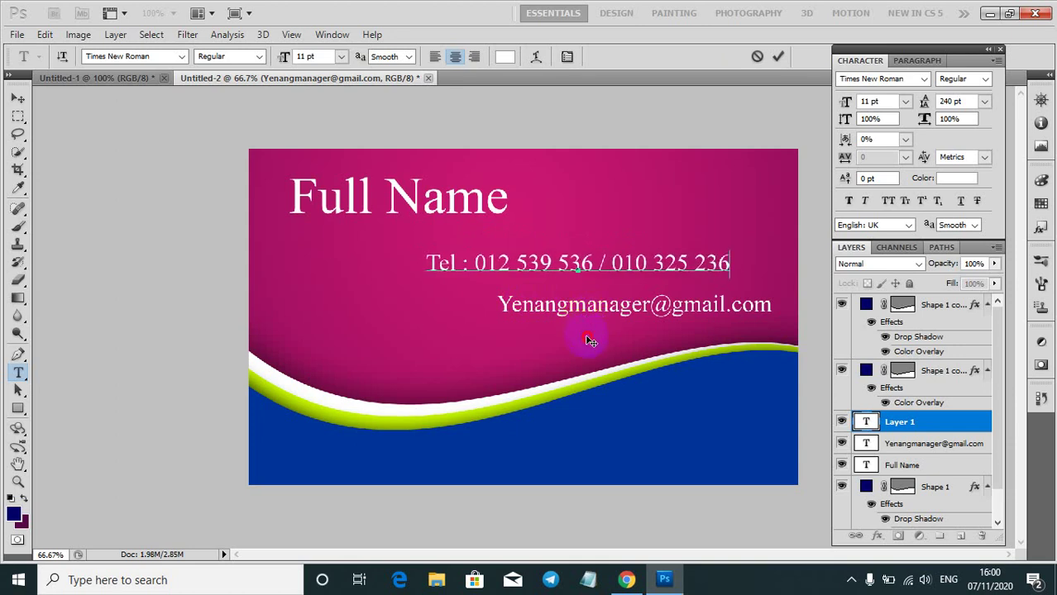
drag(590, 341, 642, 344)
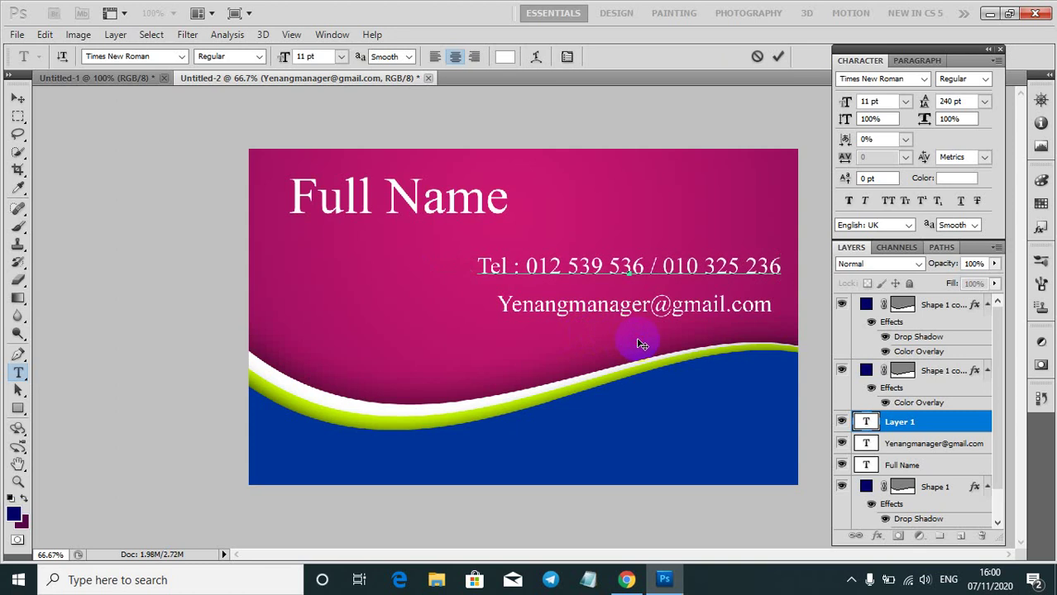
key(ctrl+a)
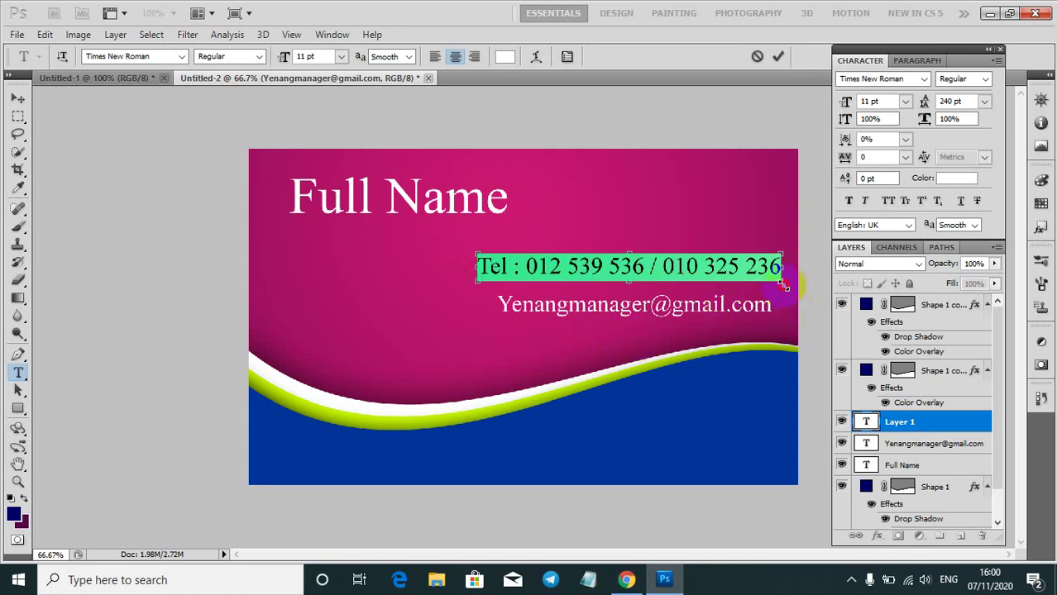
Set the Tel line to 10 pt above the e-mail and lower Full Name slightly
drag(782, 285, 734, 287)
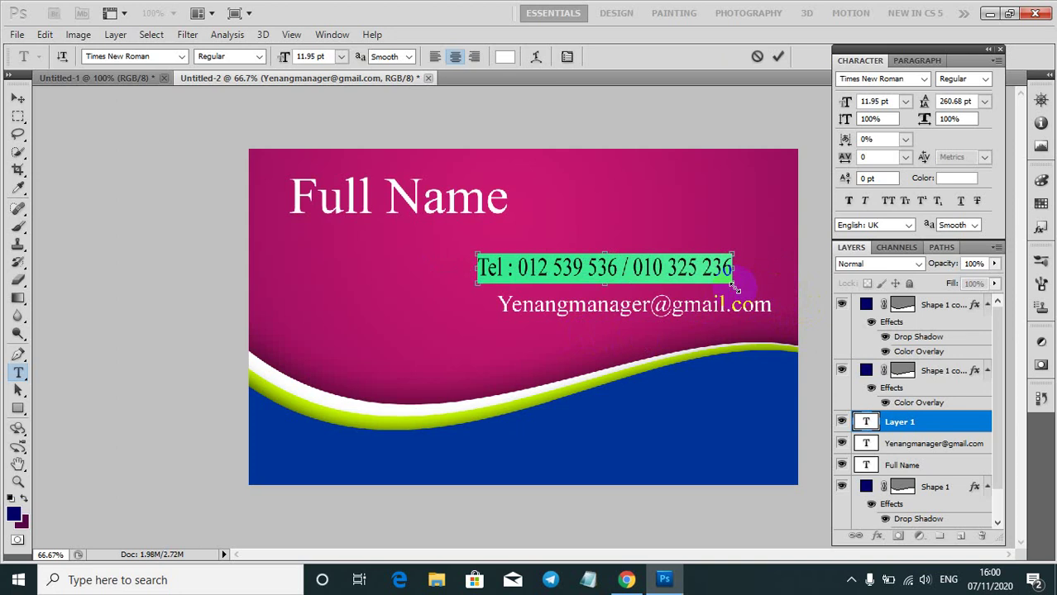
click(341, 56)
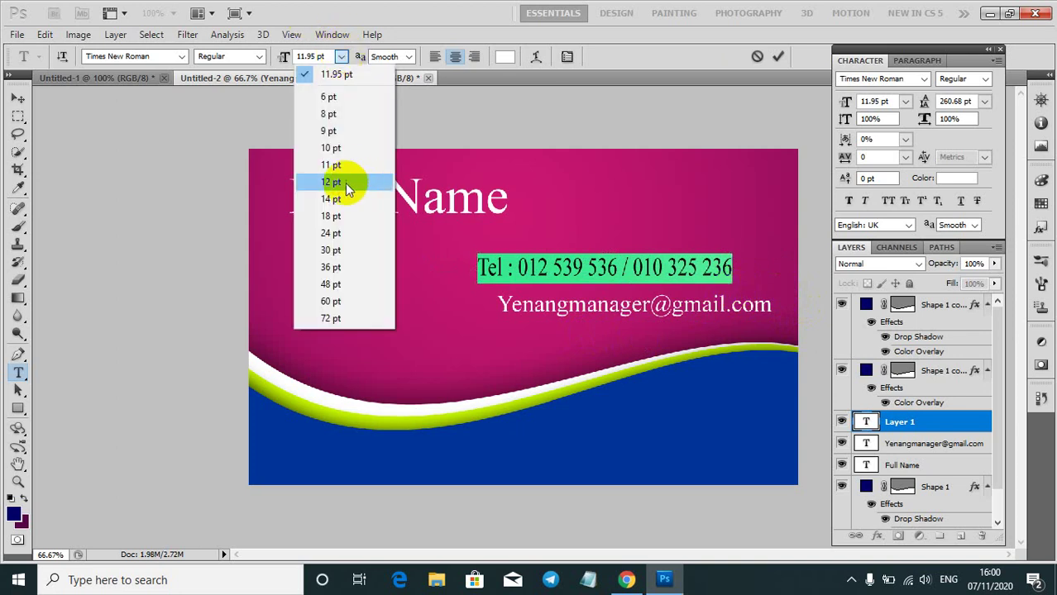
click(331, 148)
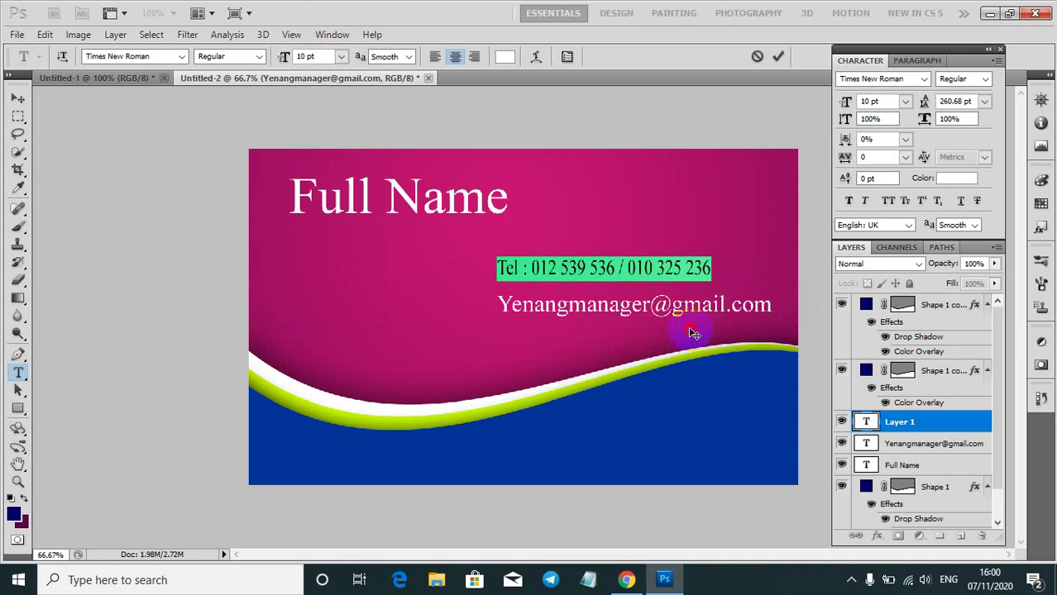
drag(699, 332, 703, 332)
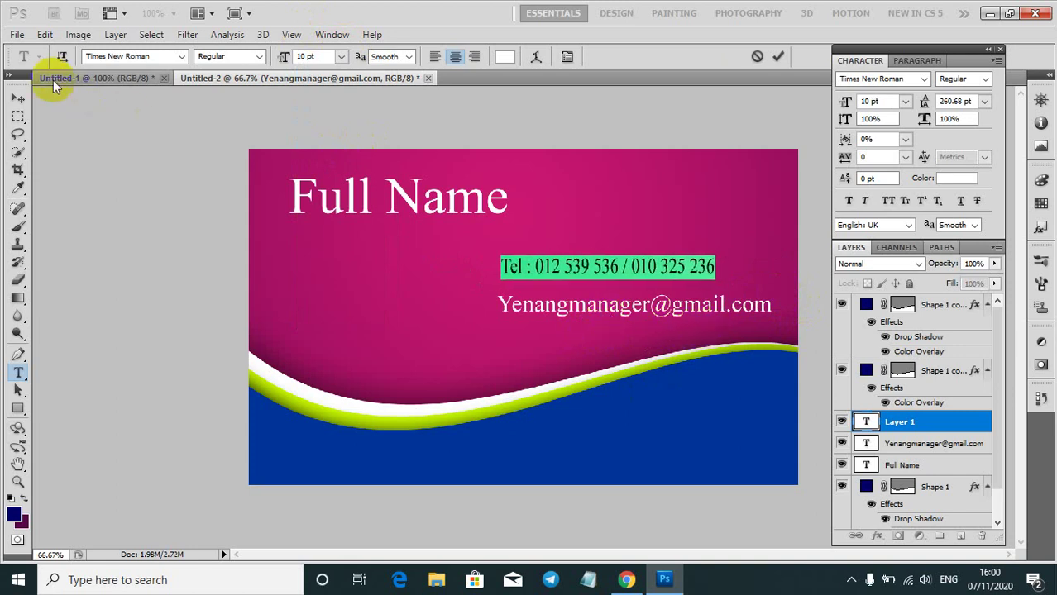
click(17, 97)
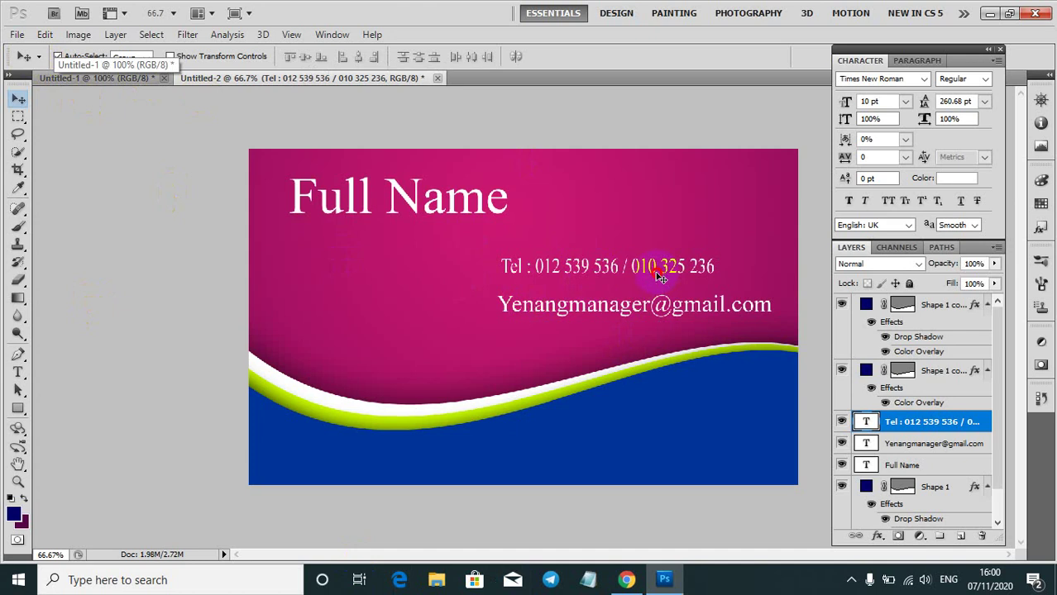
drag(660, 278, 654, 277)
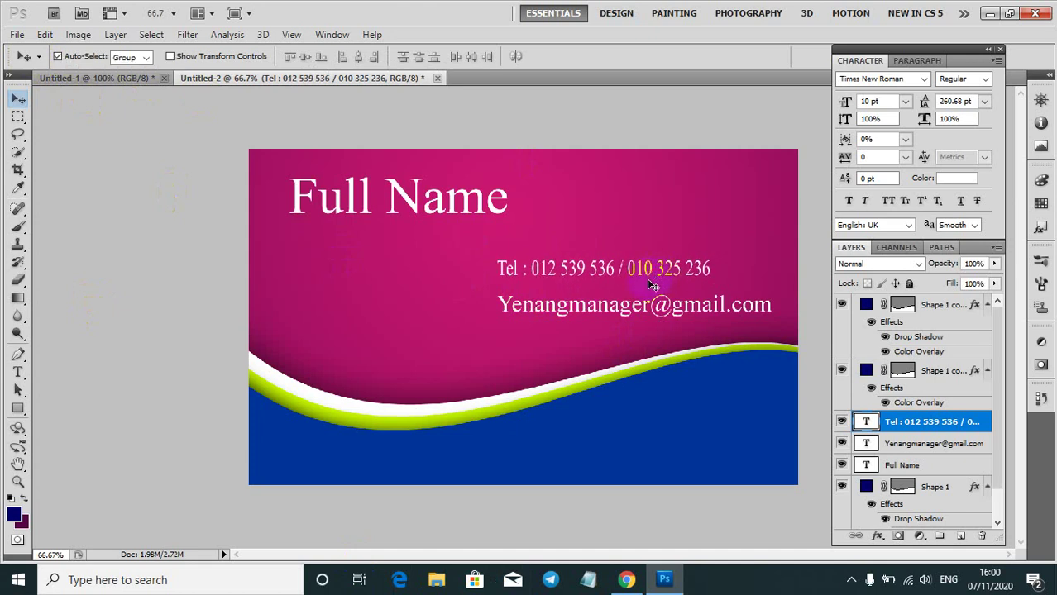
drag(465, 211, 456, 235)
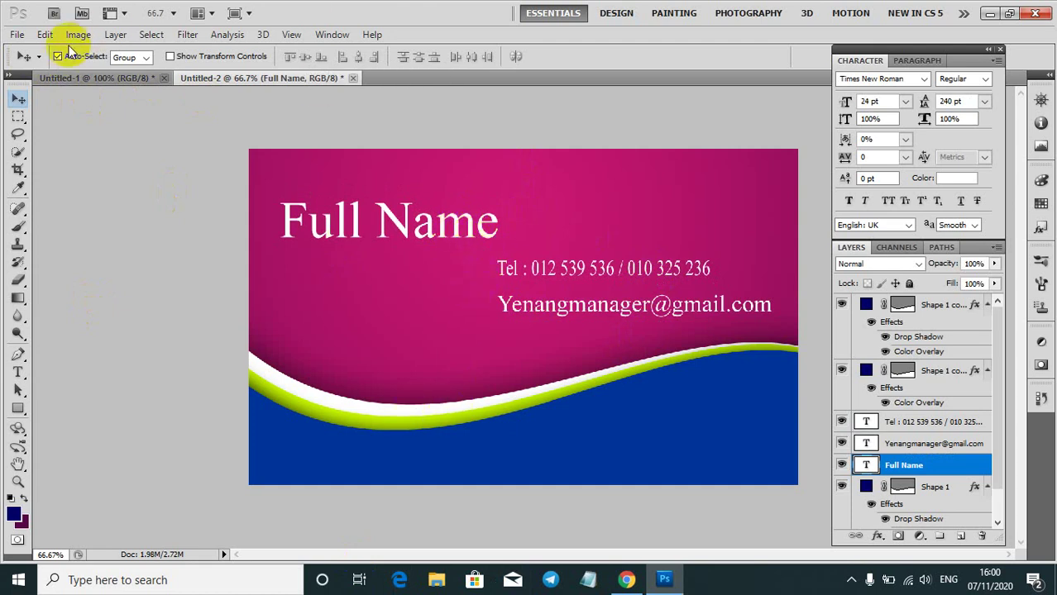
Save the card as JPEG file '123' on the Desktop at High quality
click(16, 35)
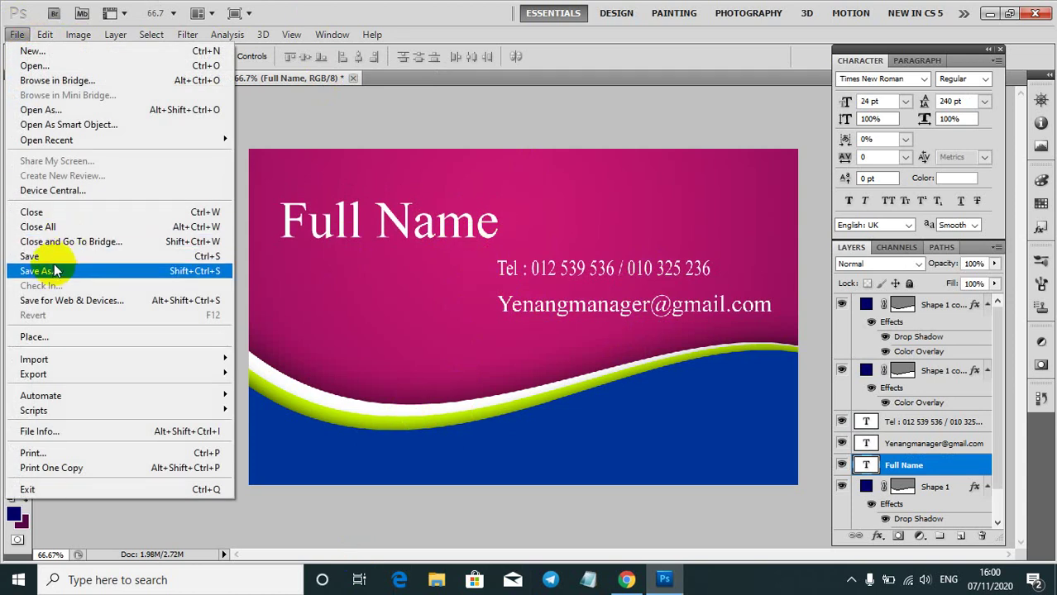
click(55, 271)
click(581, 327)
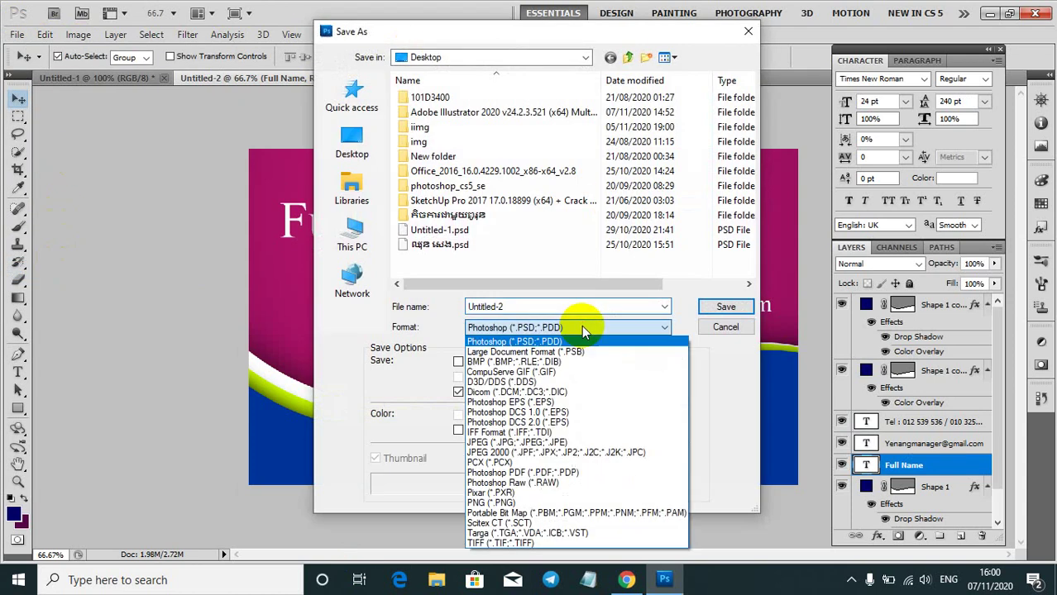
click(556, 445)
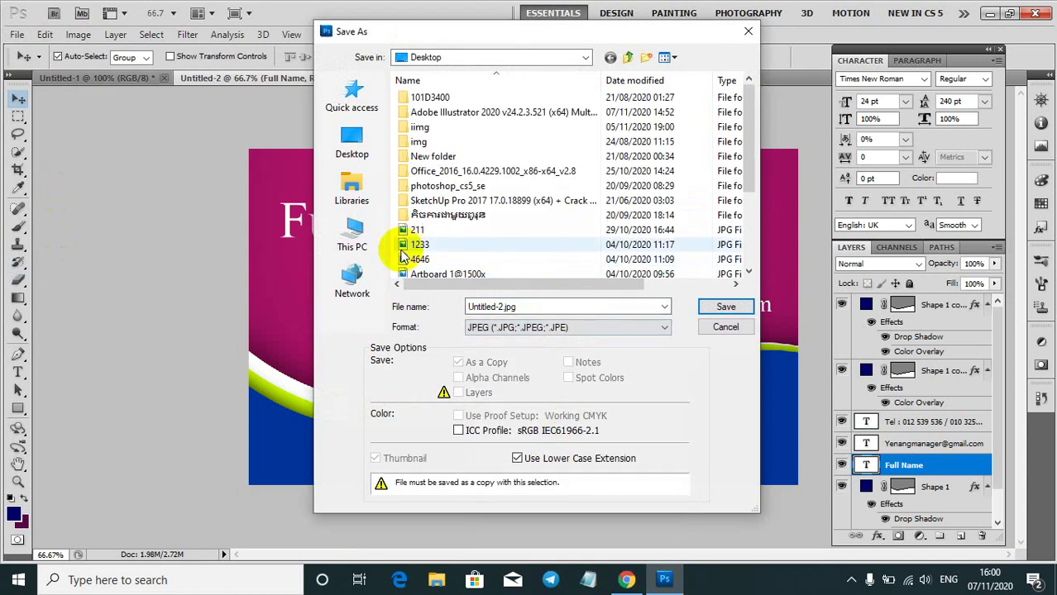
click(355, 139)
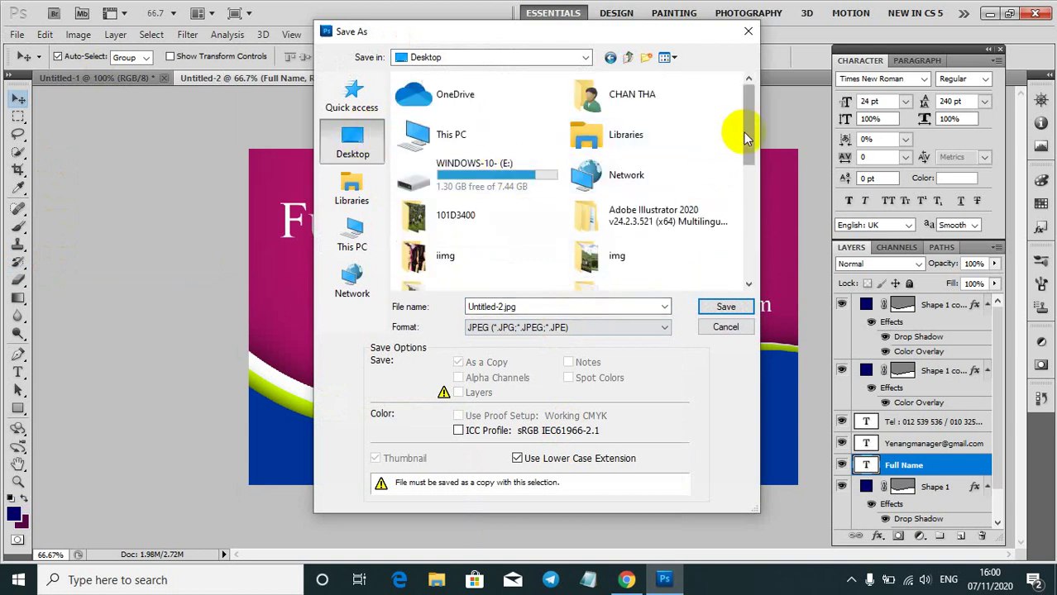
drag(738, 135, 733, 256)
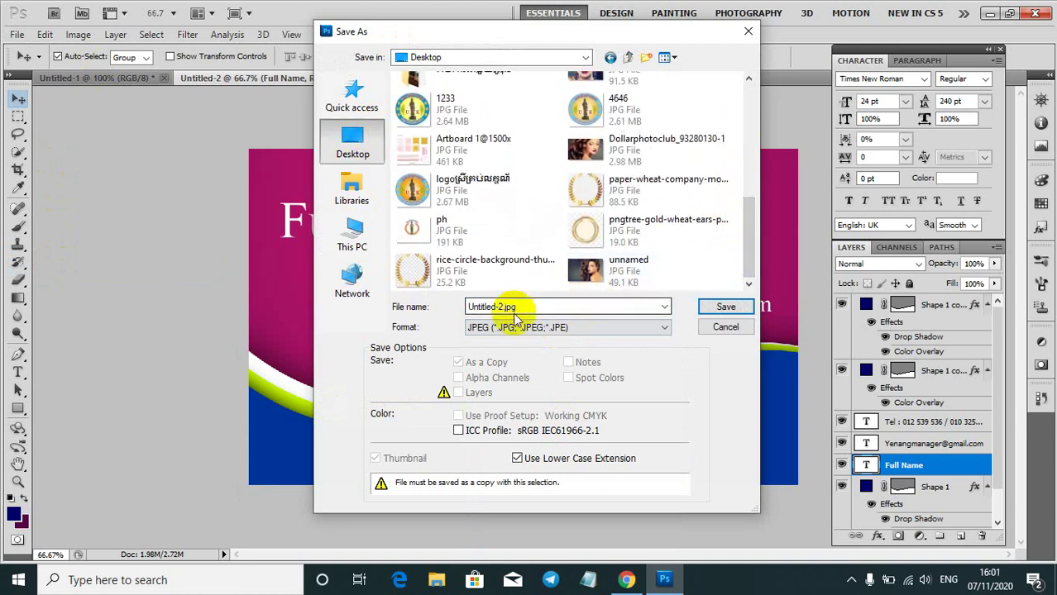
click(576, 304)
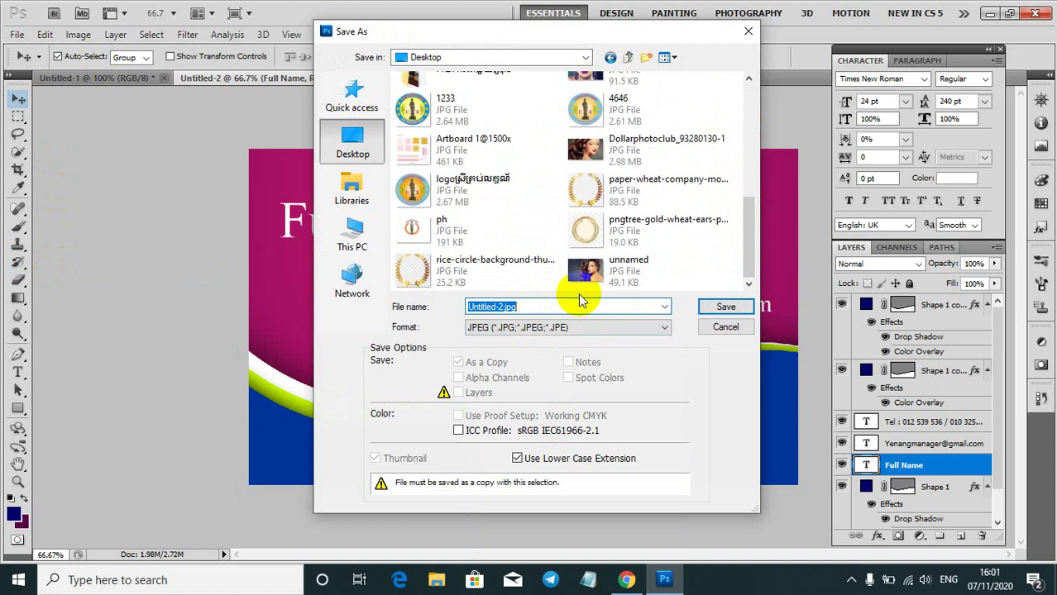
text(123)
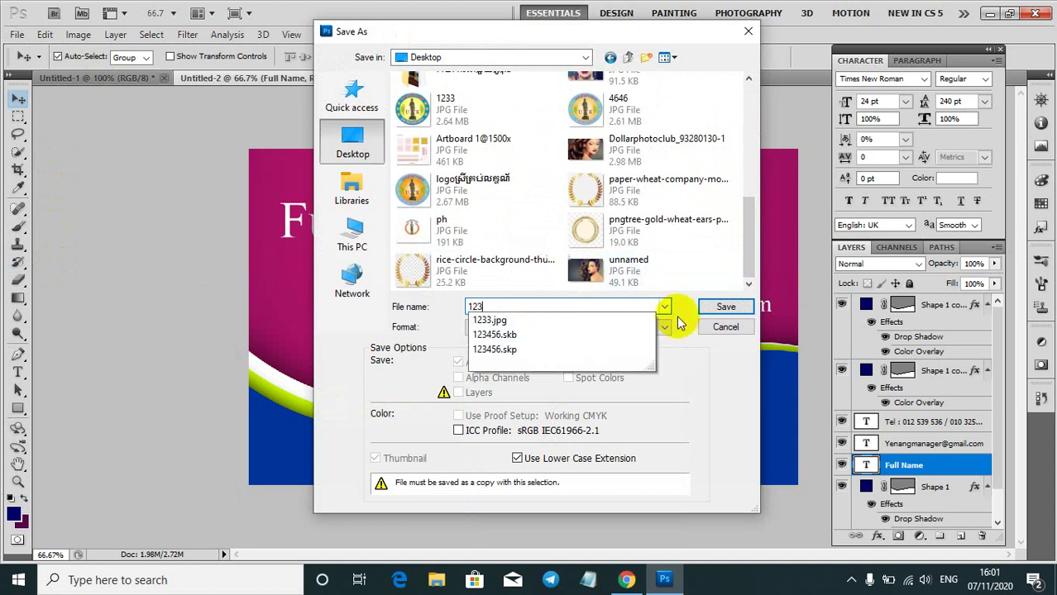
click(667, 330)
click(542, 443)
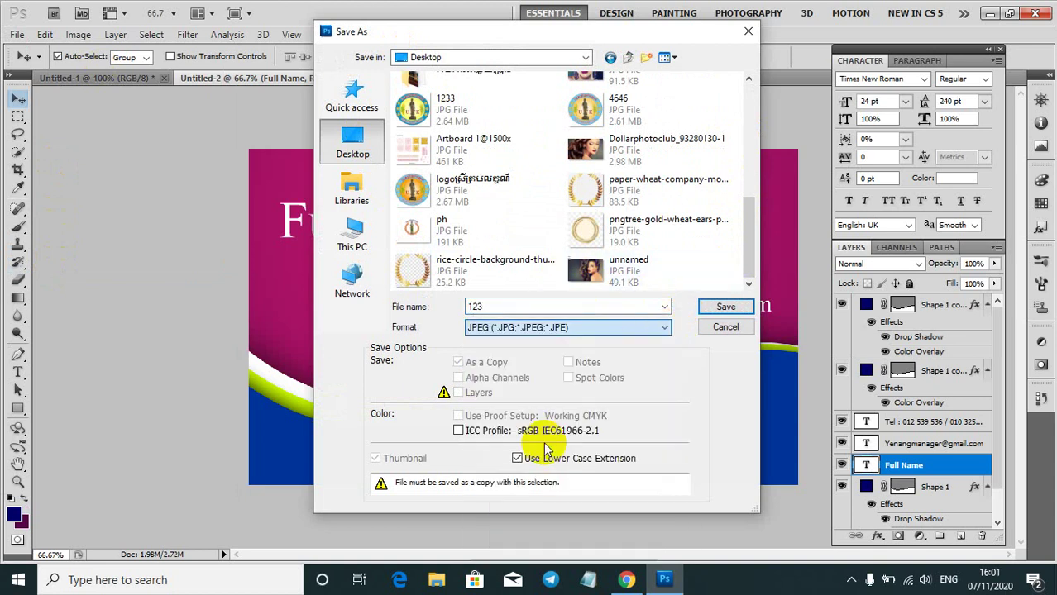
click(725, 307)
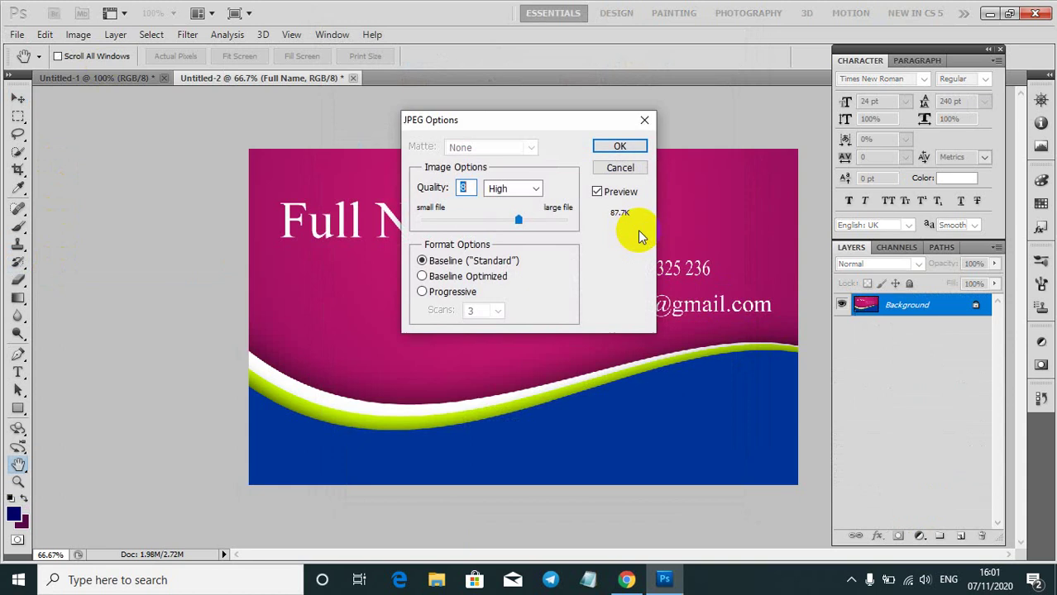
click(632, 149)
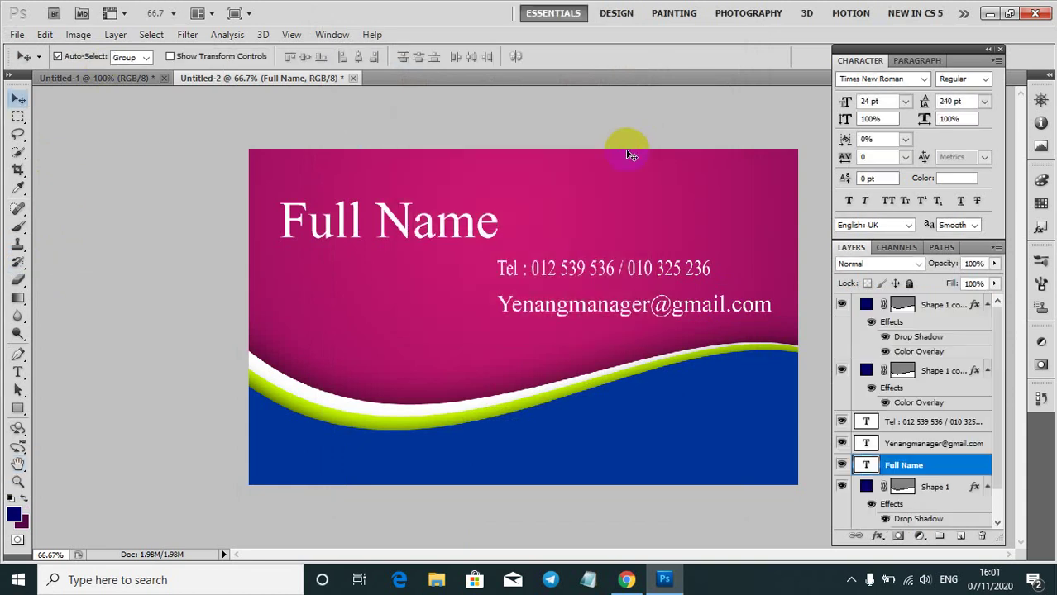
Return to the Untitled-1 magenta document and browse to the Desktop in File Explorer
click(991, 15)
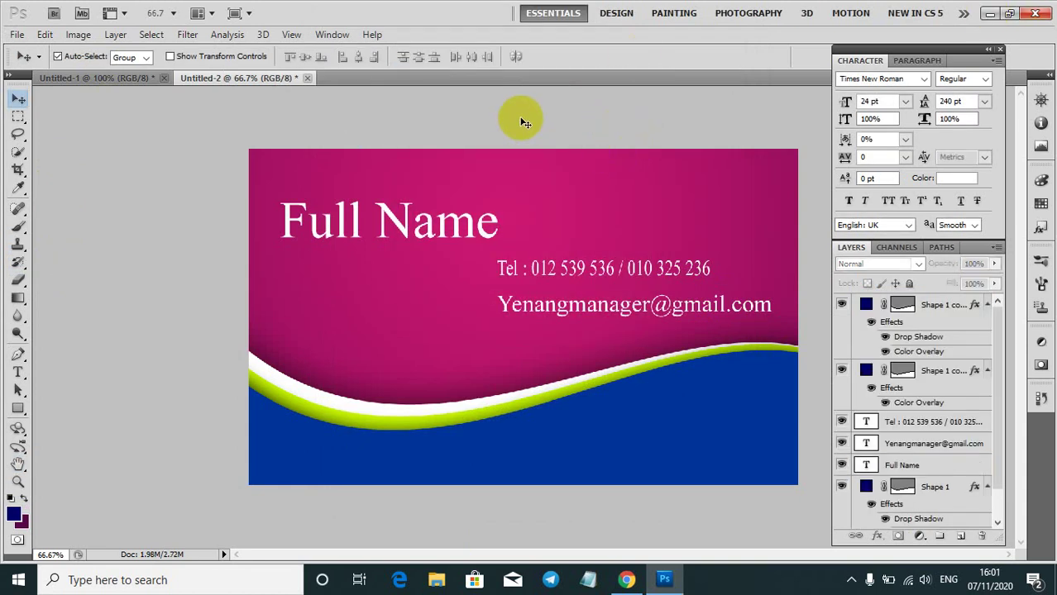
click(135, 77)
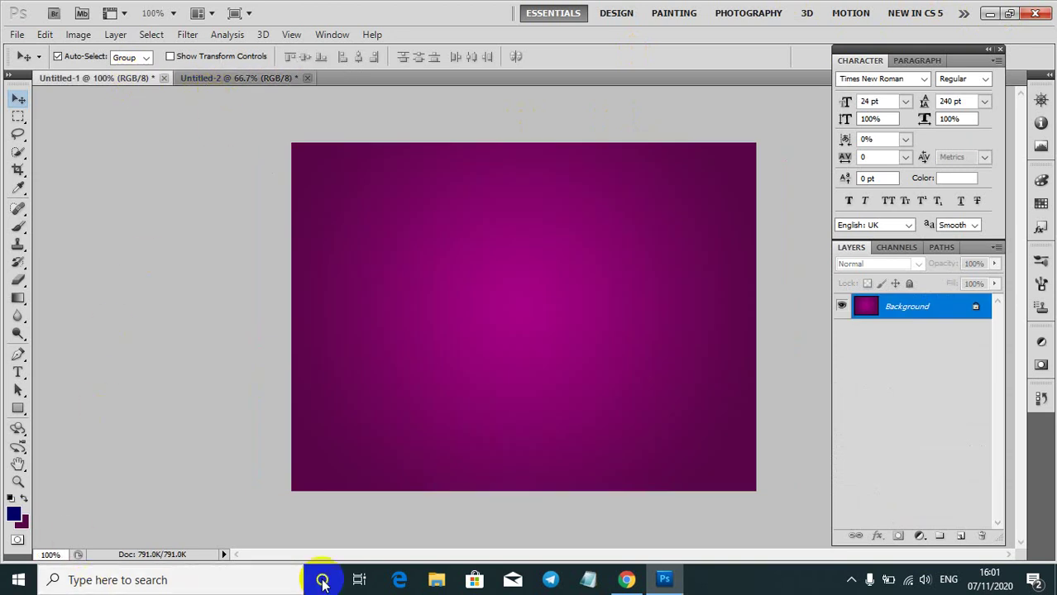
click(436, 580)
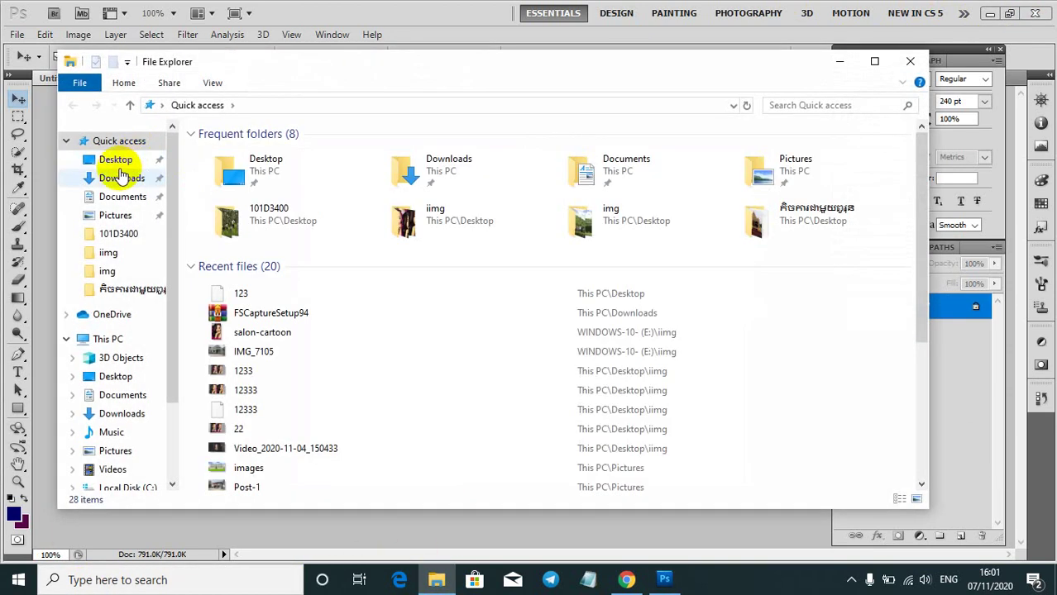
click(116, 160)
scroll(465, 291, down, 6)
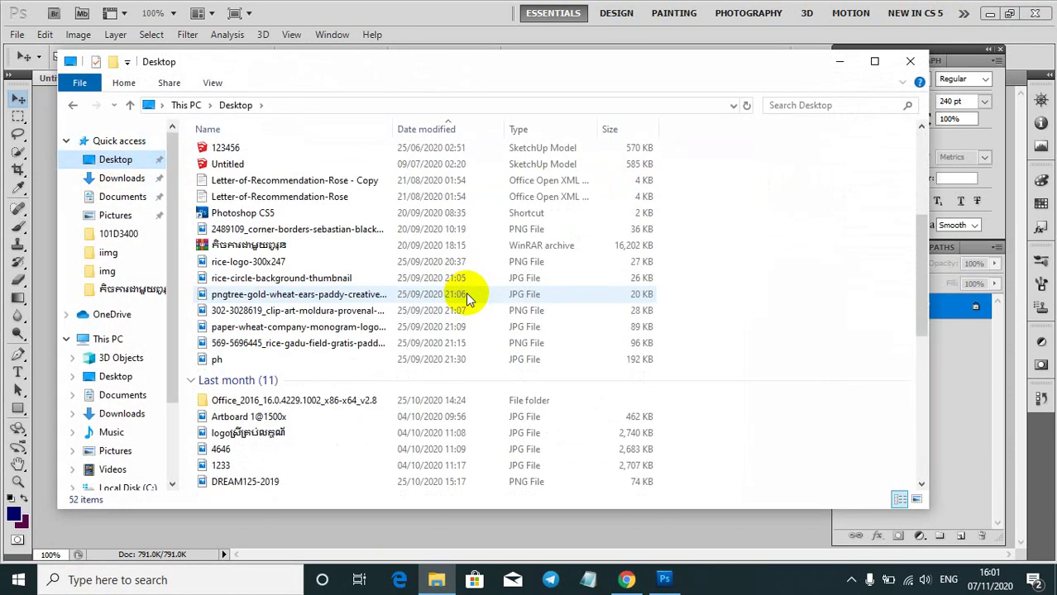
scroll(465, 290, down, 2)
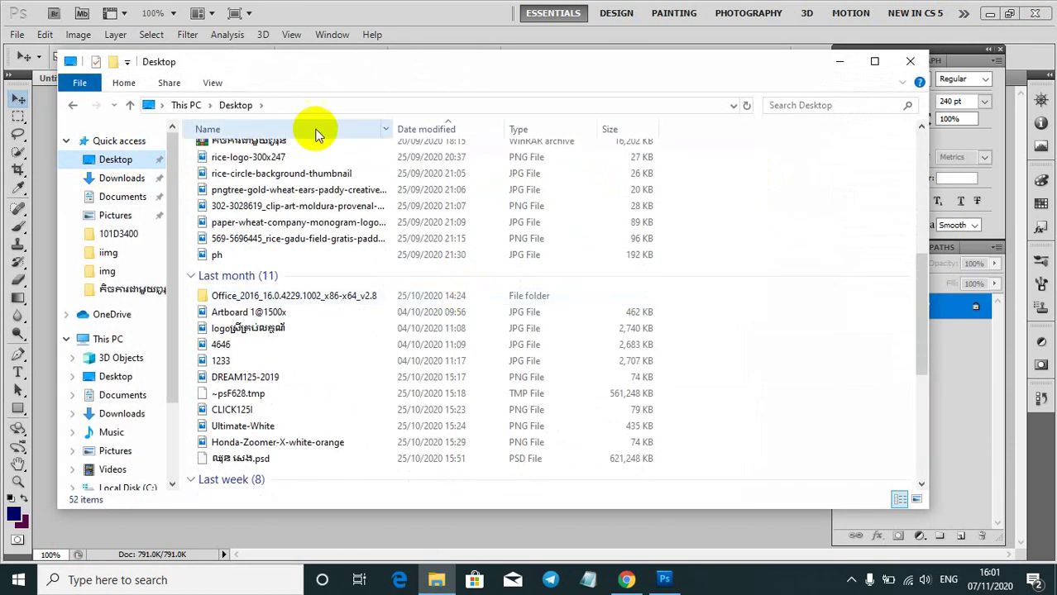
Display the Desktop as extra large icons and select the saved 123 card image
click(731, 105)
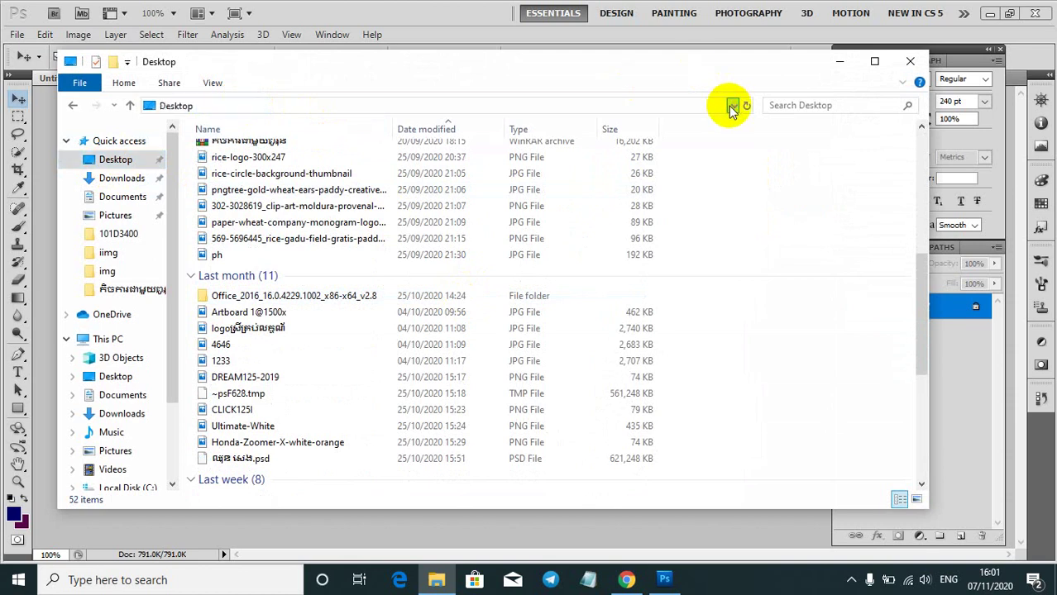
key(Escape)
click(219, 83)
click(240, 104)
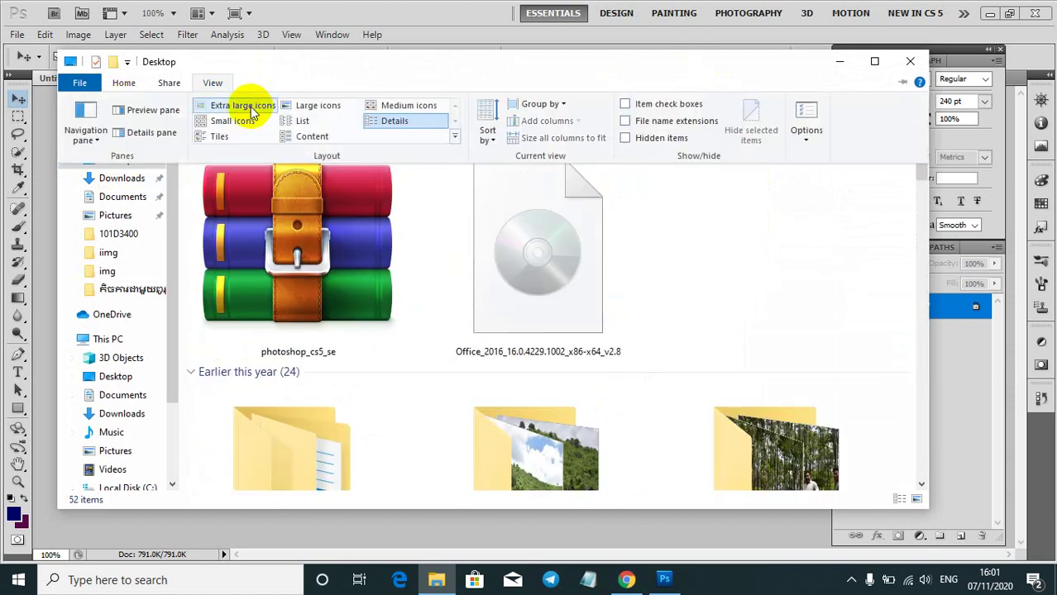
click(786, 295)
scroll(847, 330, down, 5)
scroll(847, 329, down, 3)
scroll(847, 329, down, 2)
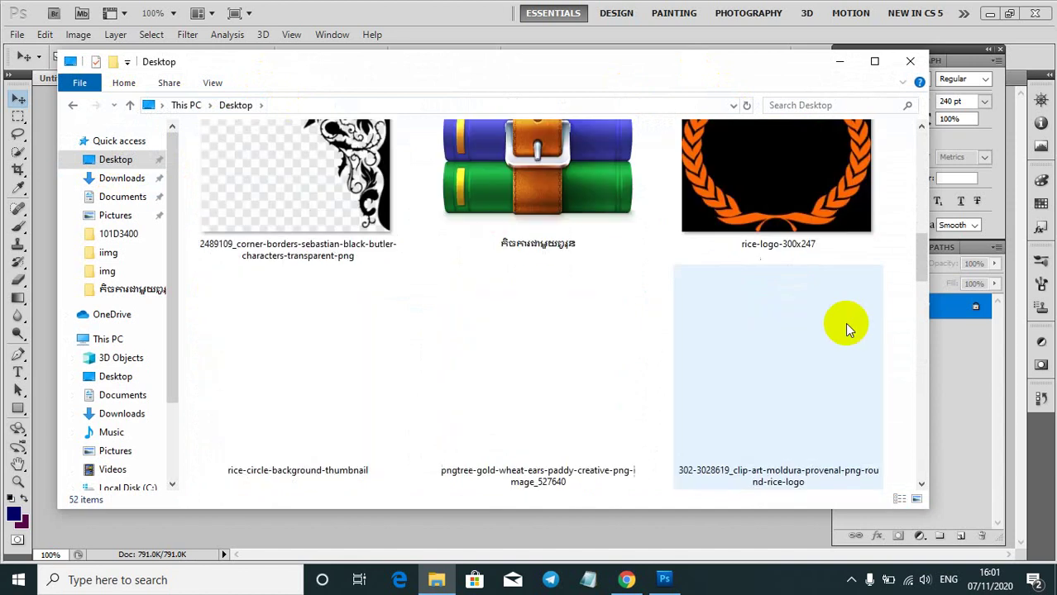
scroll(847, 329, down, 2)
scroll(847, 329, down, 3)
scroll(846, 327, down, 3)
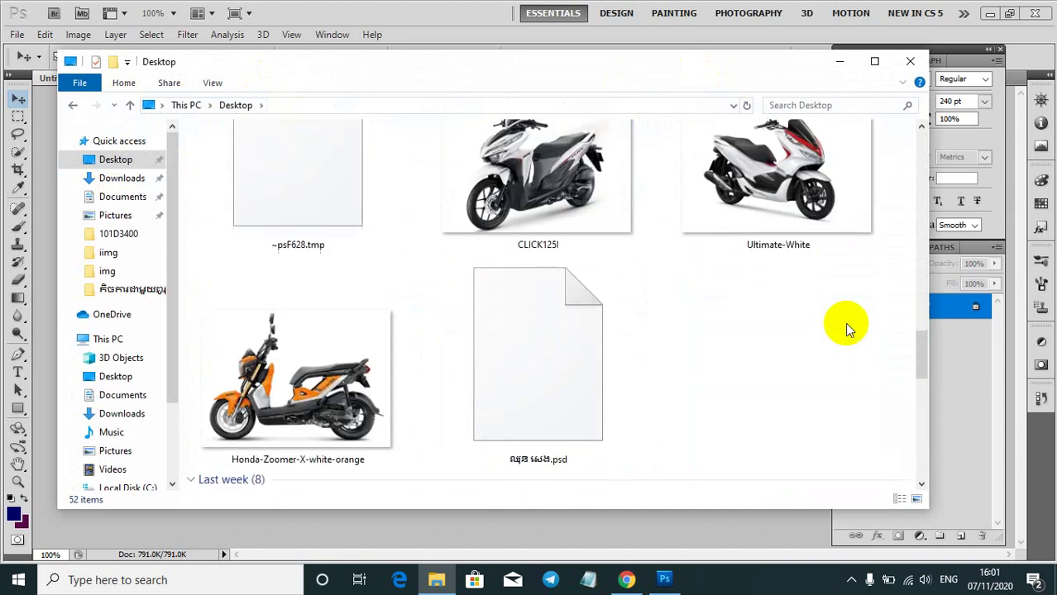
scroll(846, 327, down, 3)
scroll(846, 327, down, 3)
scroll(844, 324, down, 3)
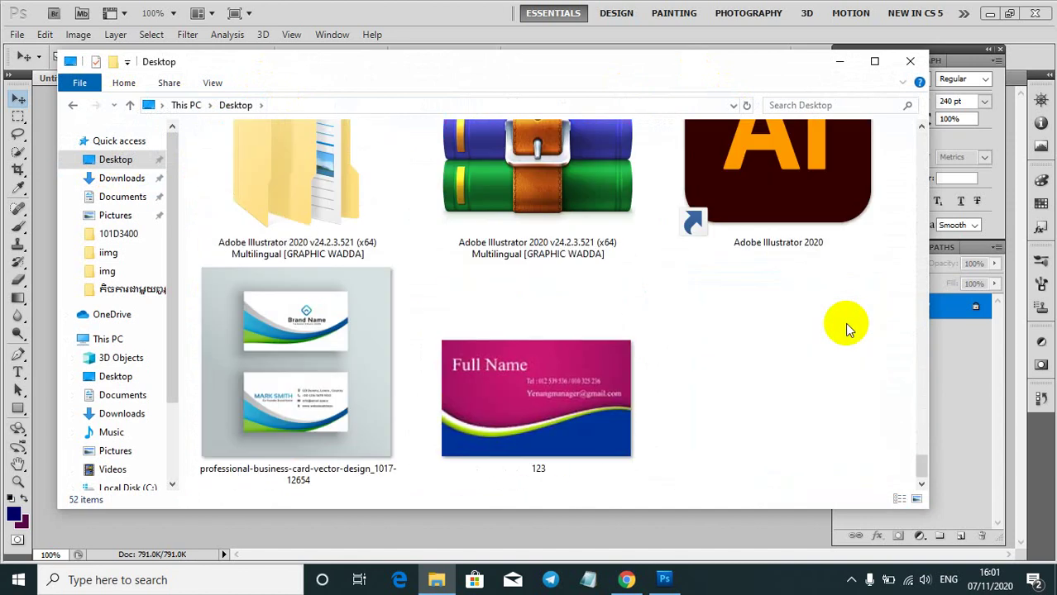
click(586, 392)
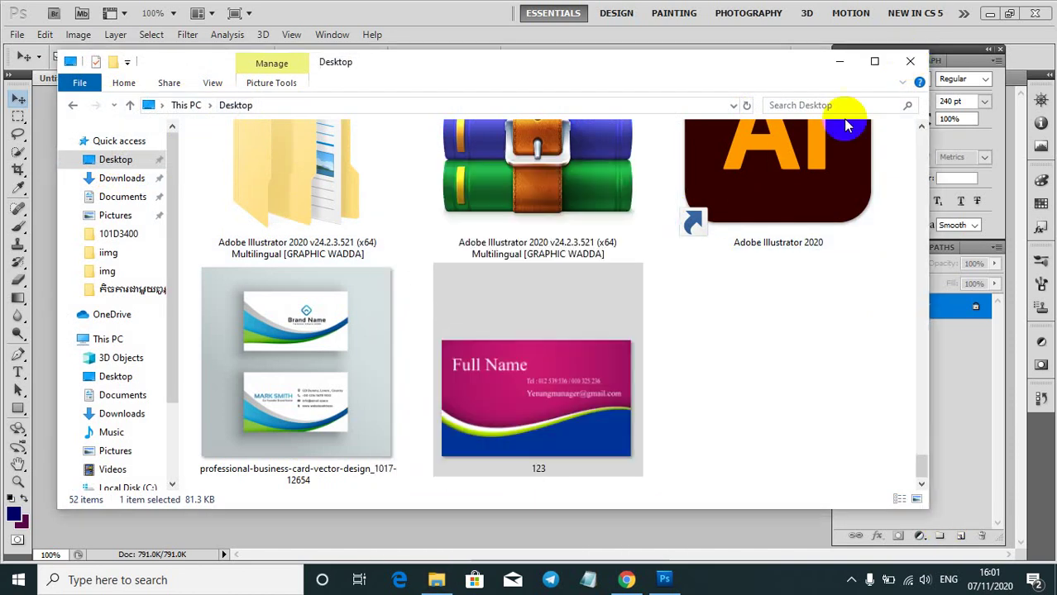
Place the 123 card onto the Untitled-1 gradient as a layer, nudged slightly upward near centre
mouse_move(545, 401)
mouse_down()
mouse_move(718, 516)
mouse_move(708, 520)
mouse_up()
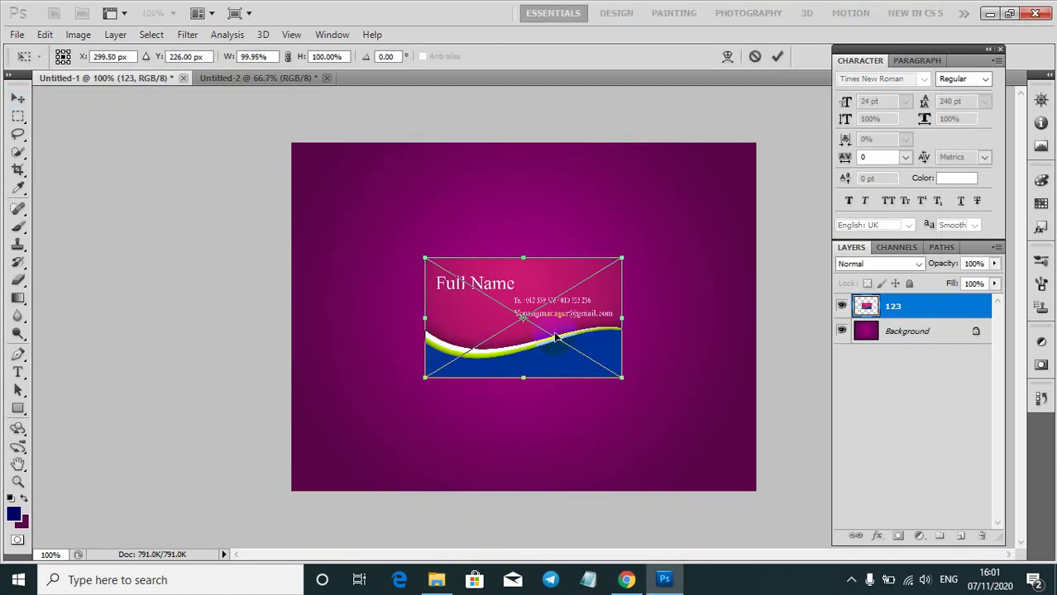
mouse_move(584, 320)
mouse_down()
mouse_move(574, 327)
mouse_move(591, 333)
mouse_up()
key(Return)
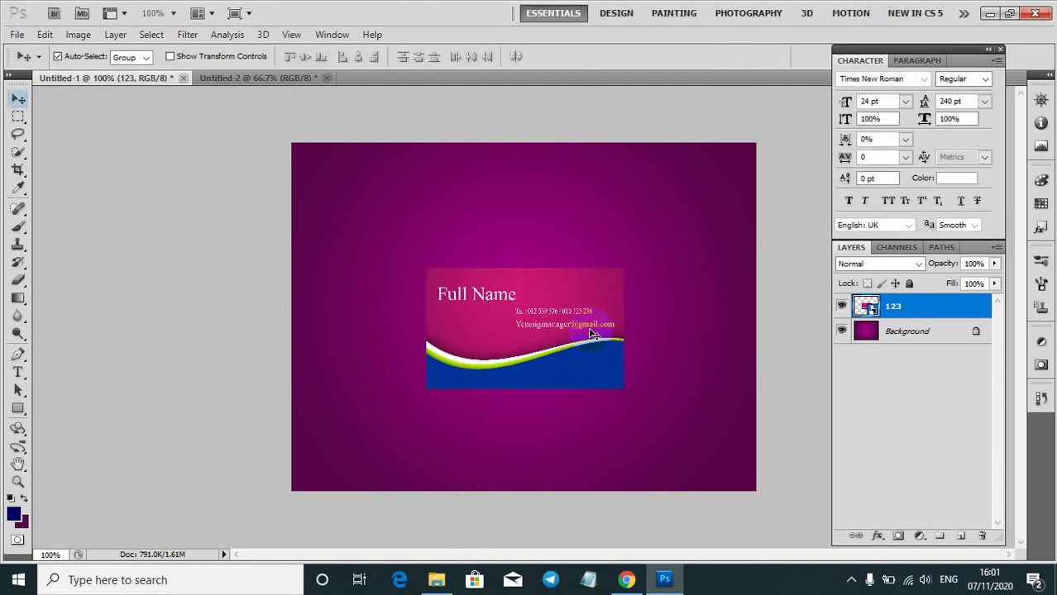
drag(563, 335, 561, 329)
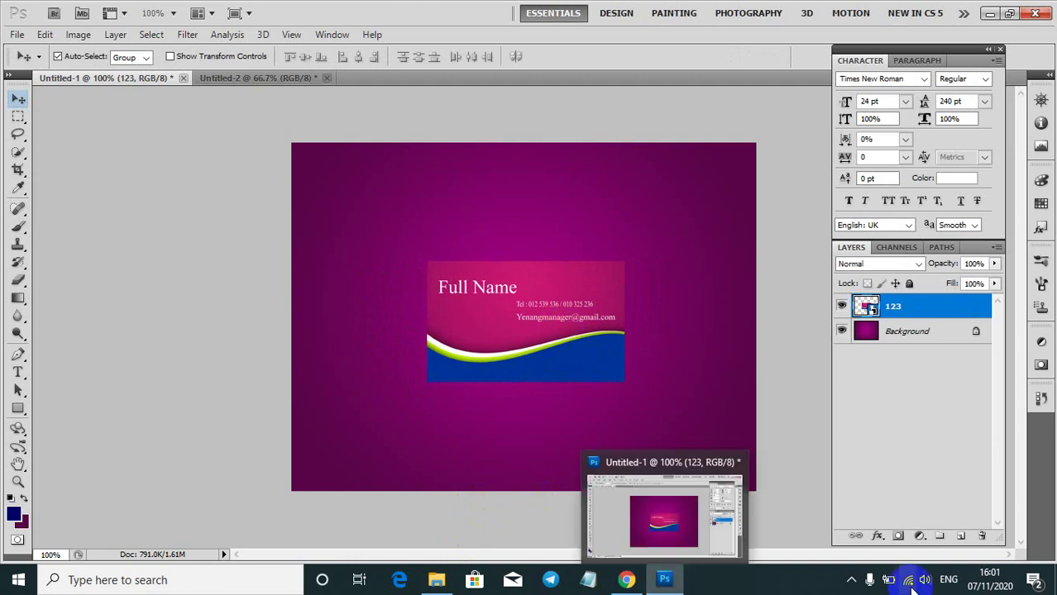
click(851, 580)
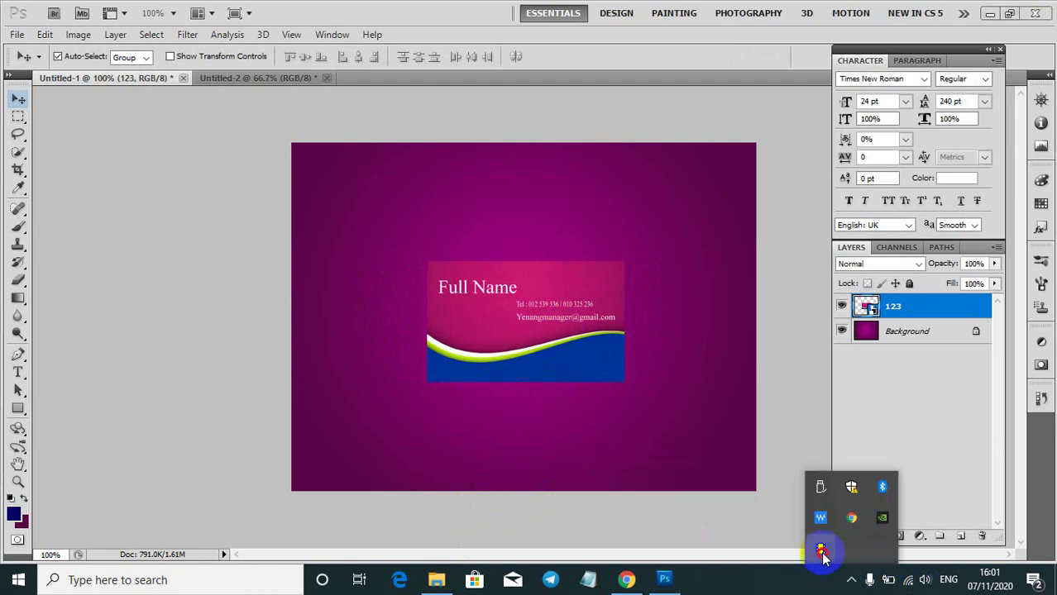
click(818, 551)
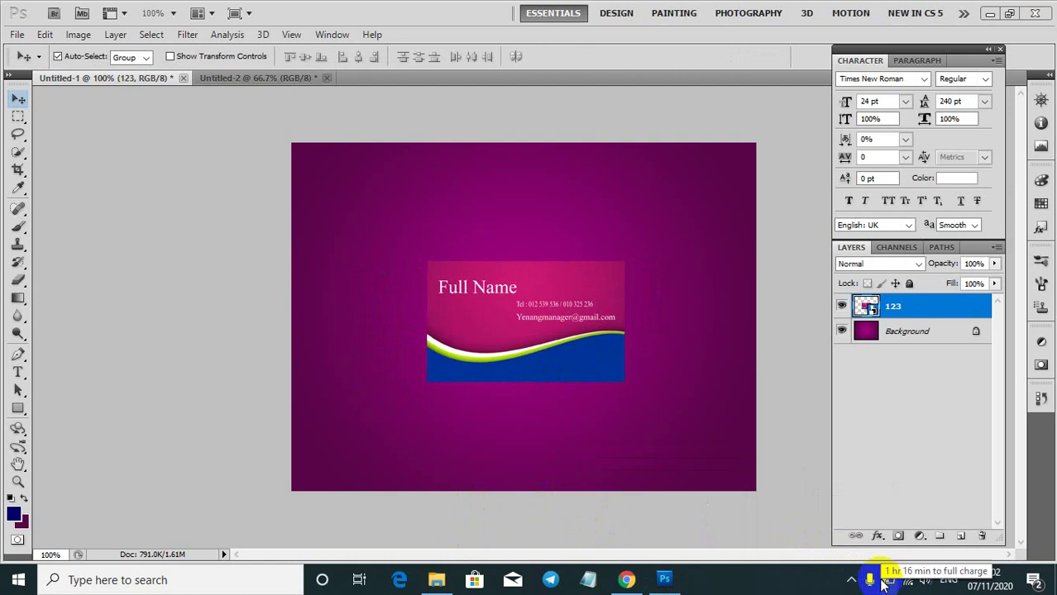